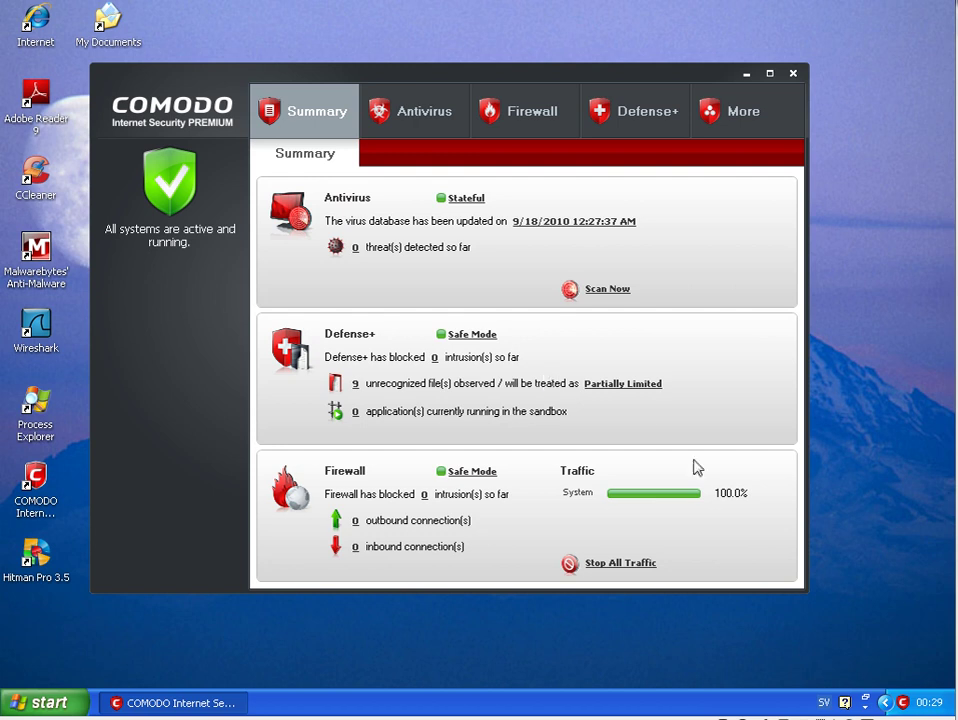
Step: Look over the Defense+ and More sections of COMODO Internet Security and return to its summary
click(600, 120)
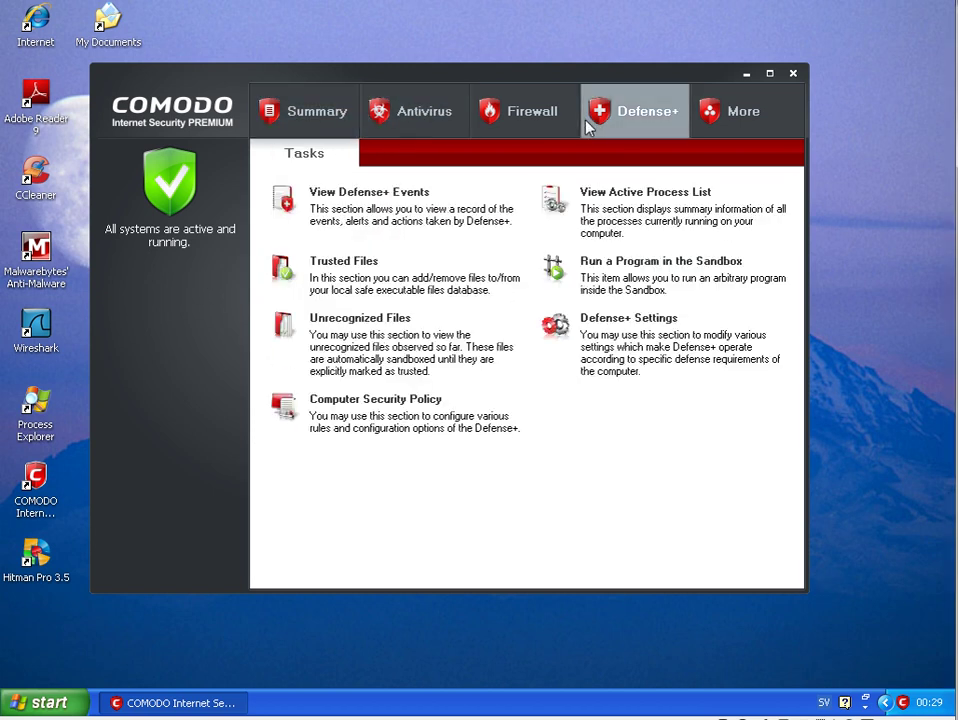
click(720, 118)
click(365, 132)
click(331, 102)
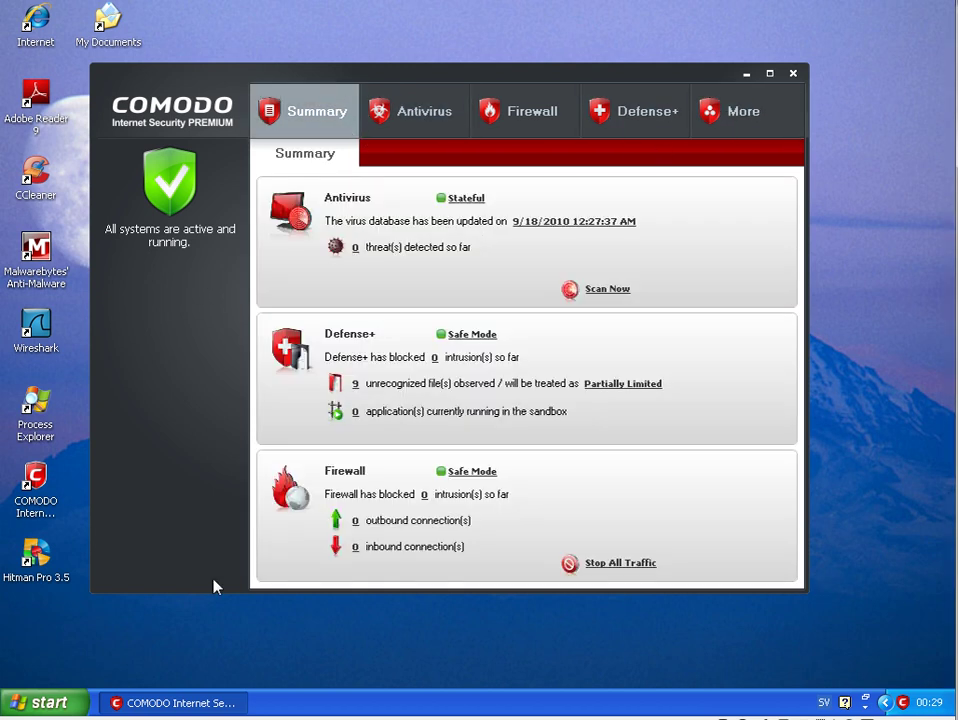
Step: Switch to Internet Explorer and close the COMODO Internet Security window
click(44, 36)
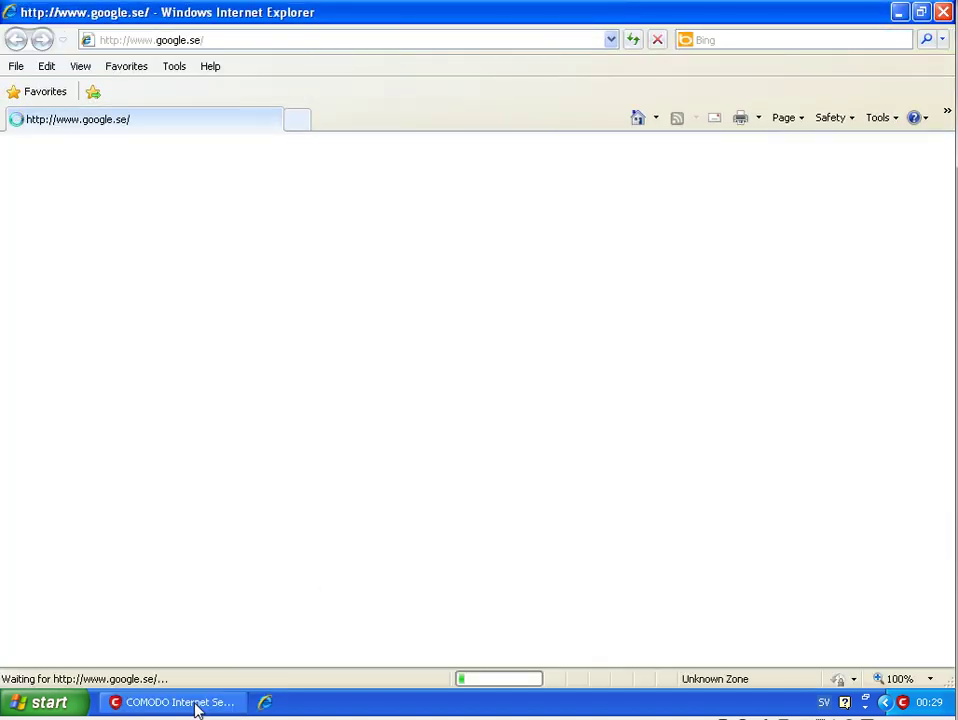
click(203, 710)
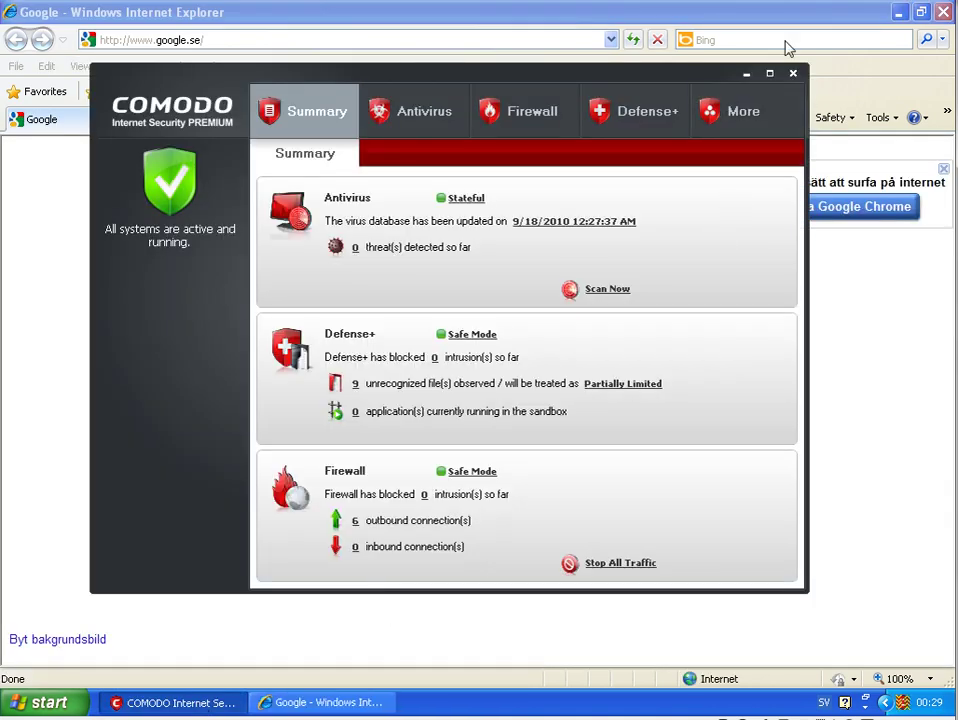
click(793, 76)
click(245, 44)
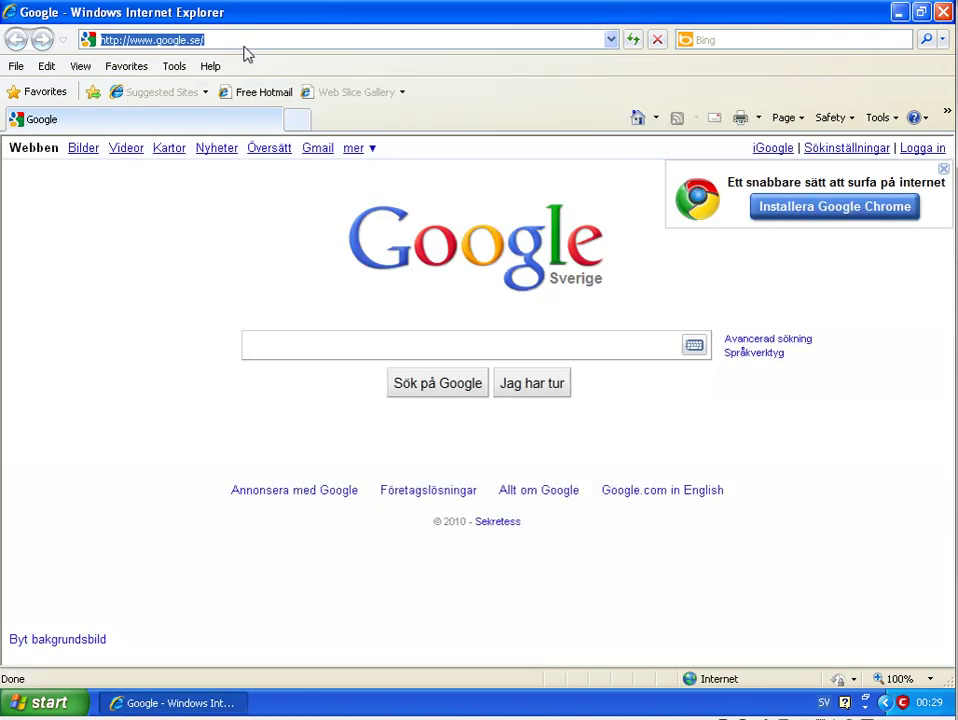
text(www4.megaav-soft71.co.cc/?p=p52dcWpmaG2Hnc3KbmNTqKakoV6TZGTKZZWaxWqa)
key(Return)
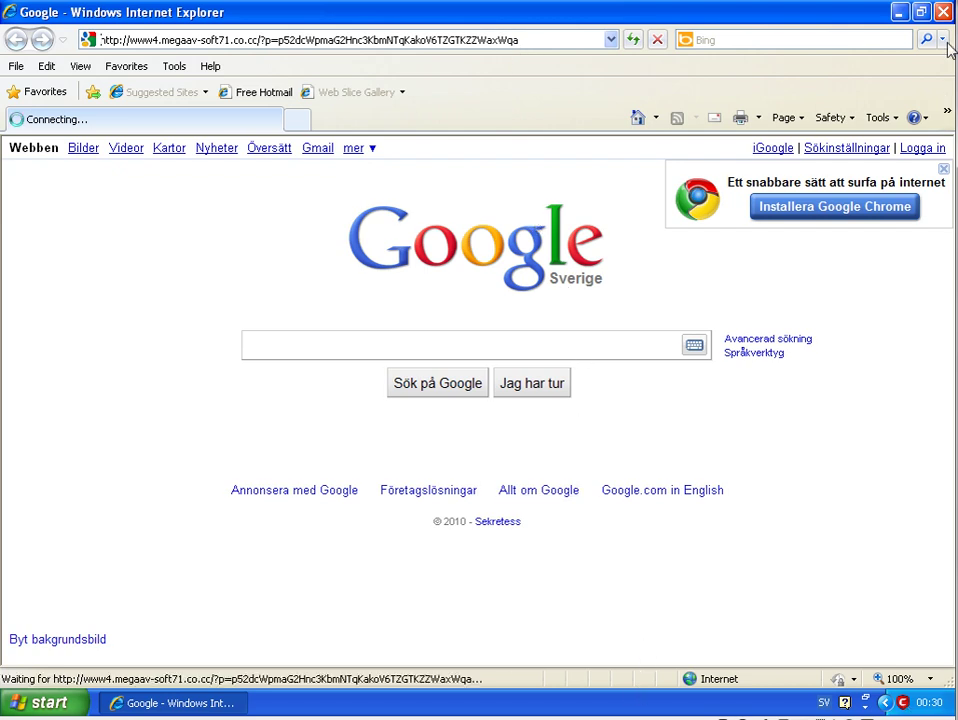
click(943, 12)
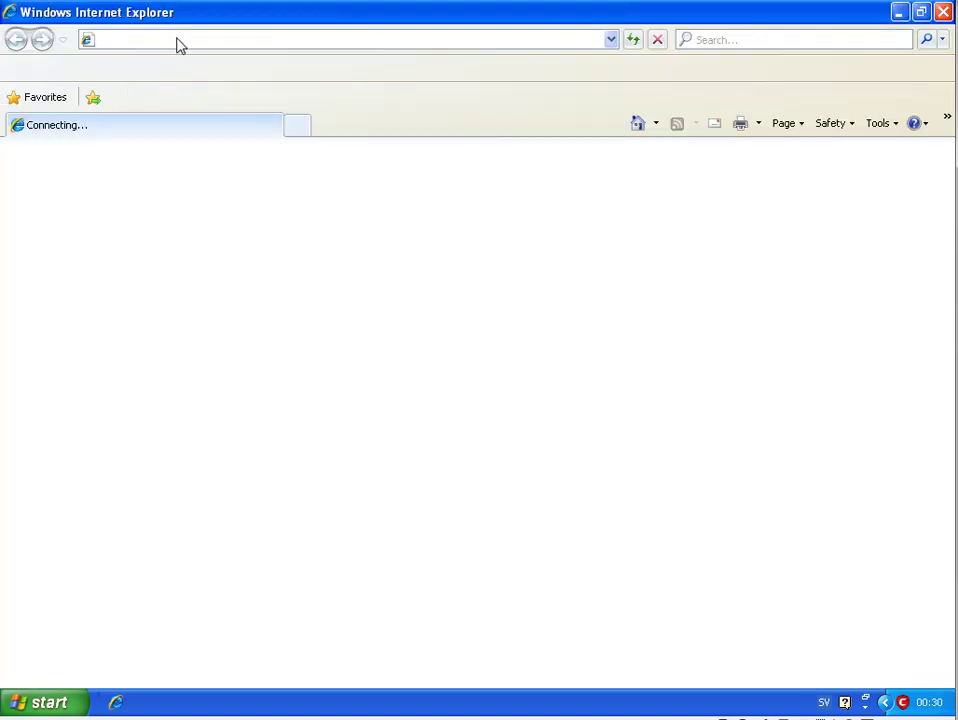
Step: Load the copied www4.megaav-soft71.co.cc link in the browser
right_click(268, 44)
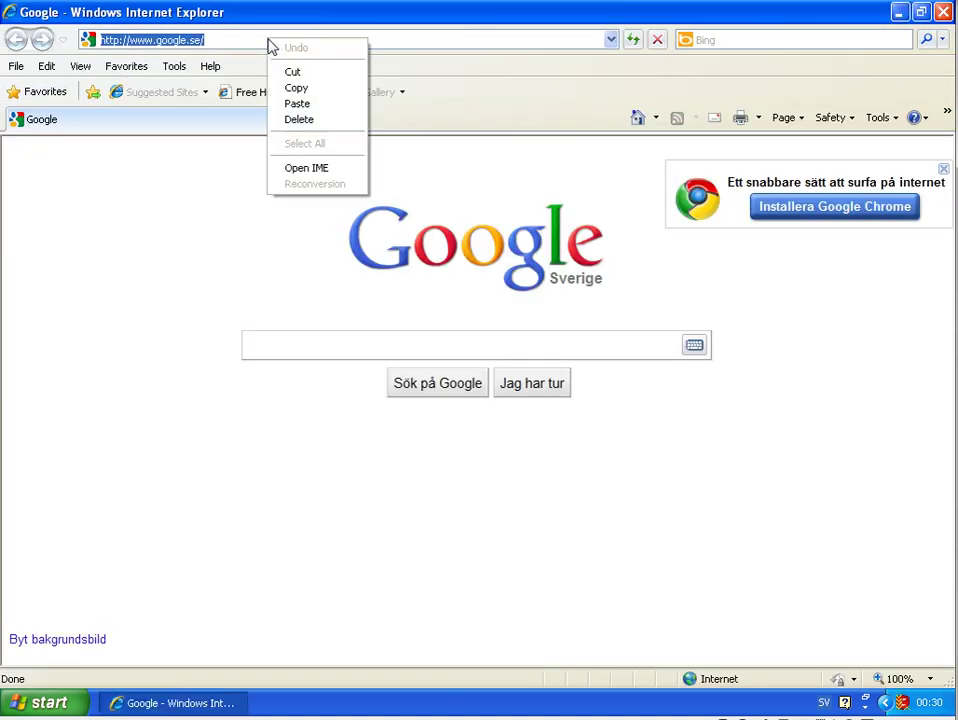
click(298, 103)
key(Return)
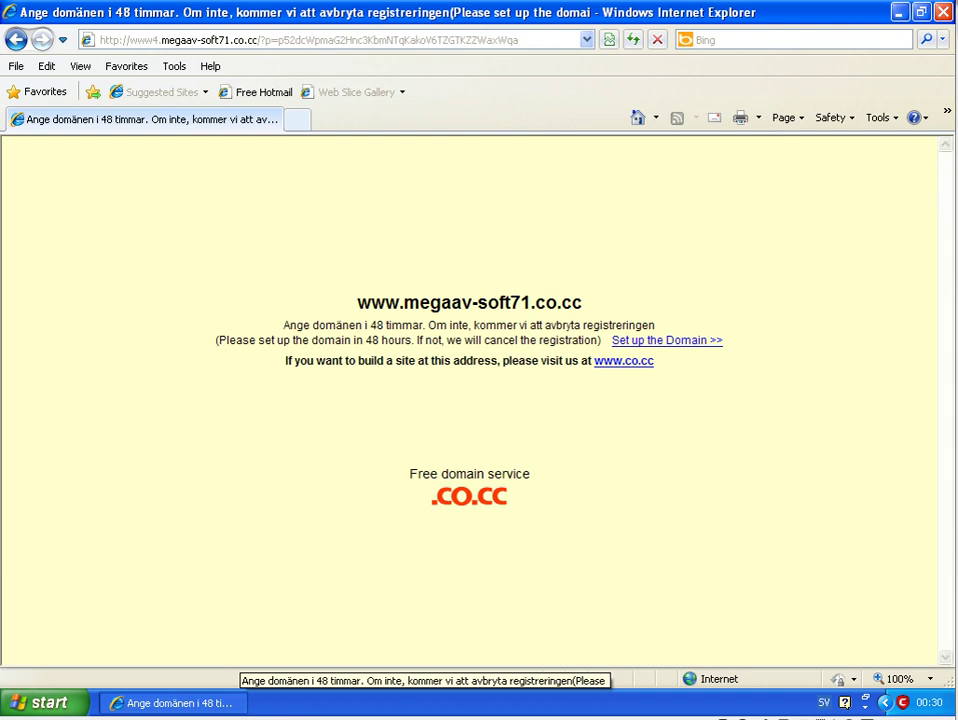
Step: Load the next test link on sogston.com, and run hottesttubemovies.com/mov524/movie.exe, cleaning the item in the security alert
right_click(88, 570)
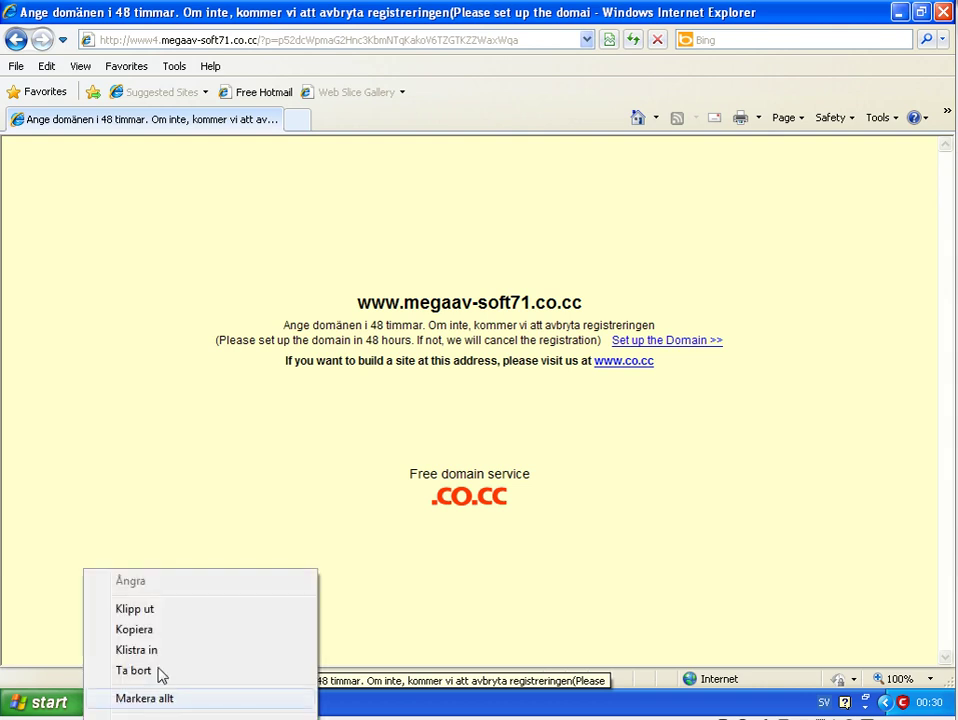
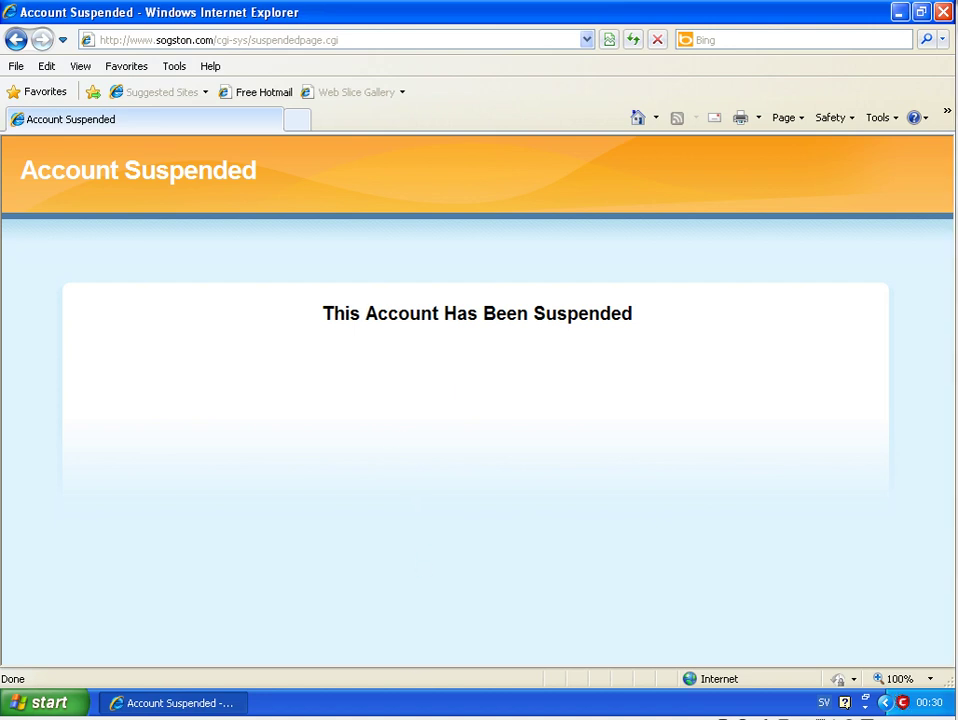
right_click(72, 590)
click(158, 652)
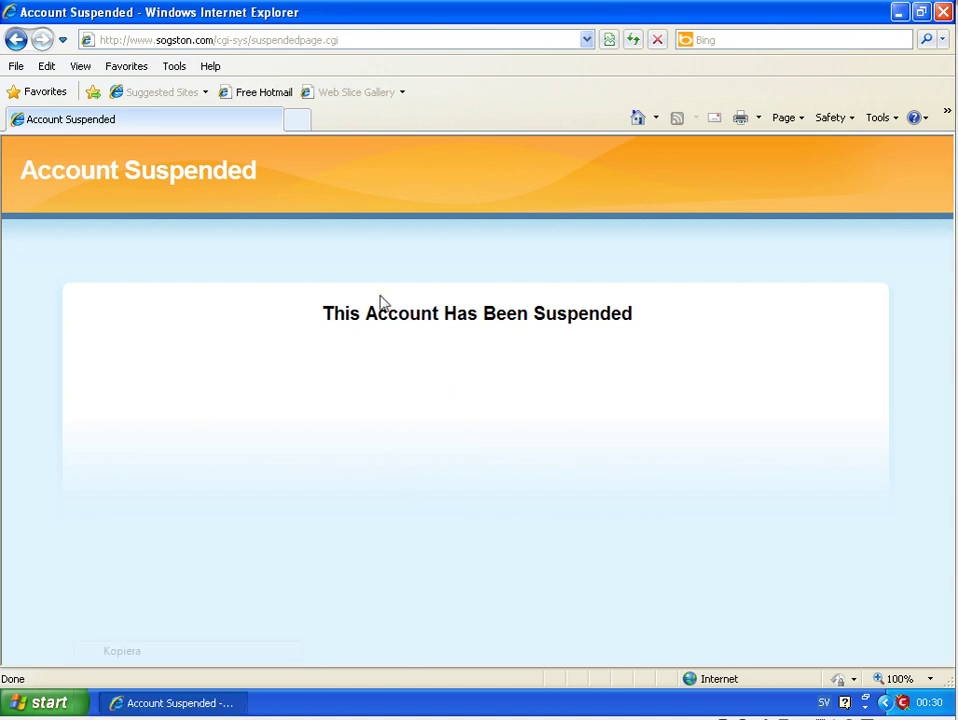
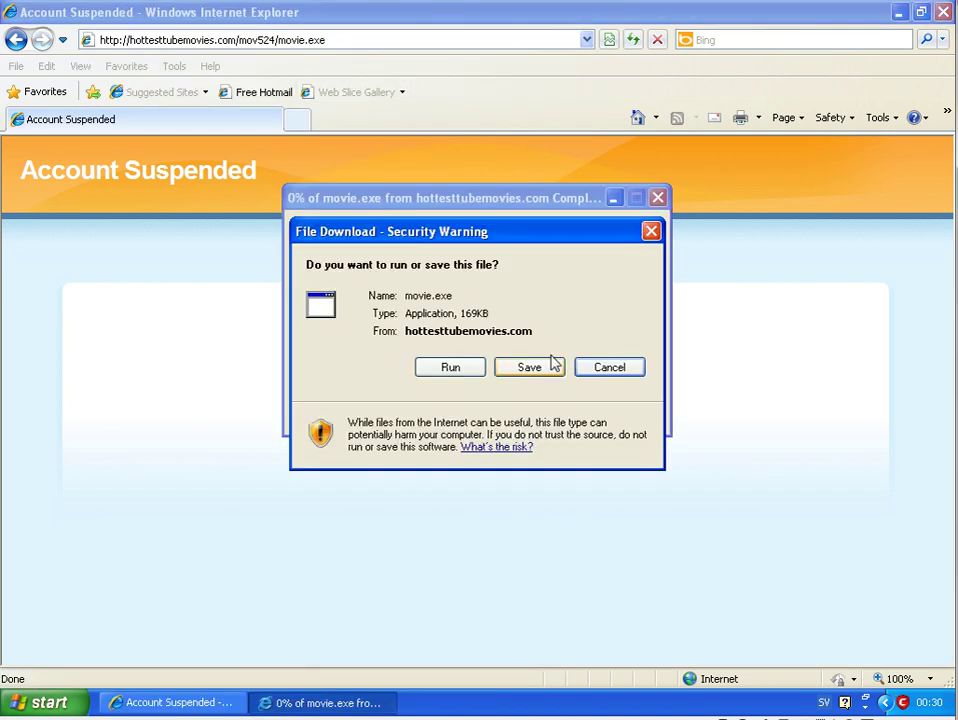
click(453, 369)
click(500, 440)
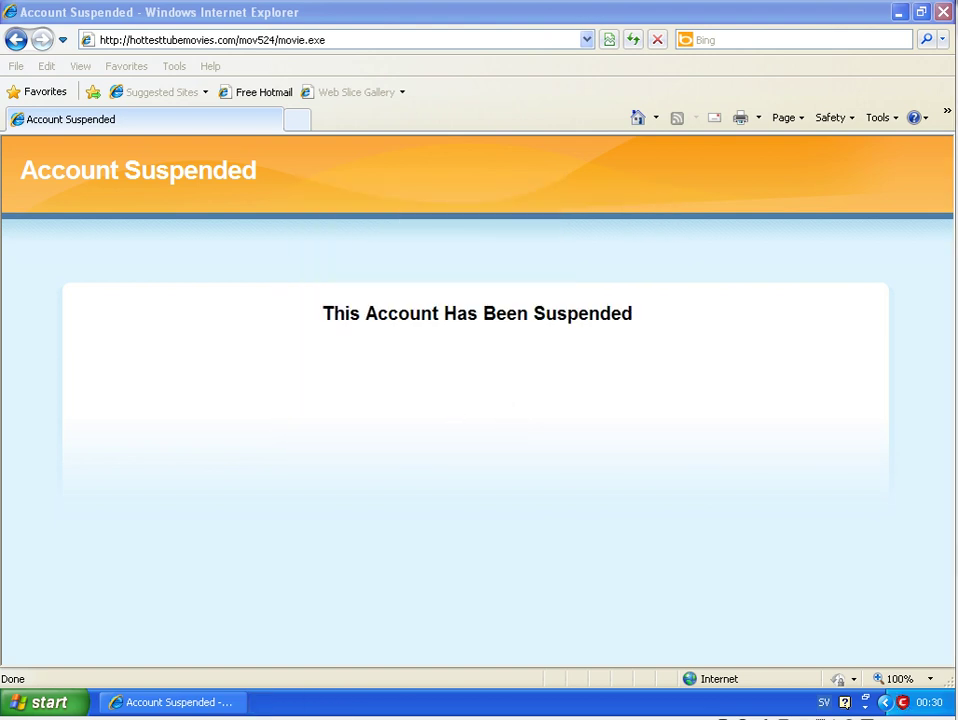
Step: Copy the next test link, load navashield.com/NavaInstaller.exe and choose to run the downloaded file
right_click(106, 600)
click(190, 664)
double_click(257, 44)
click(257, 44)
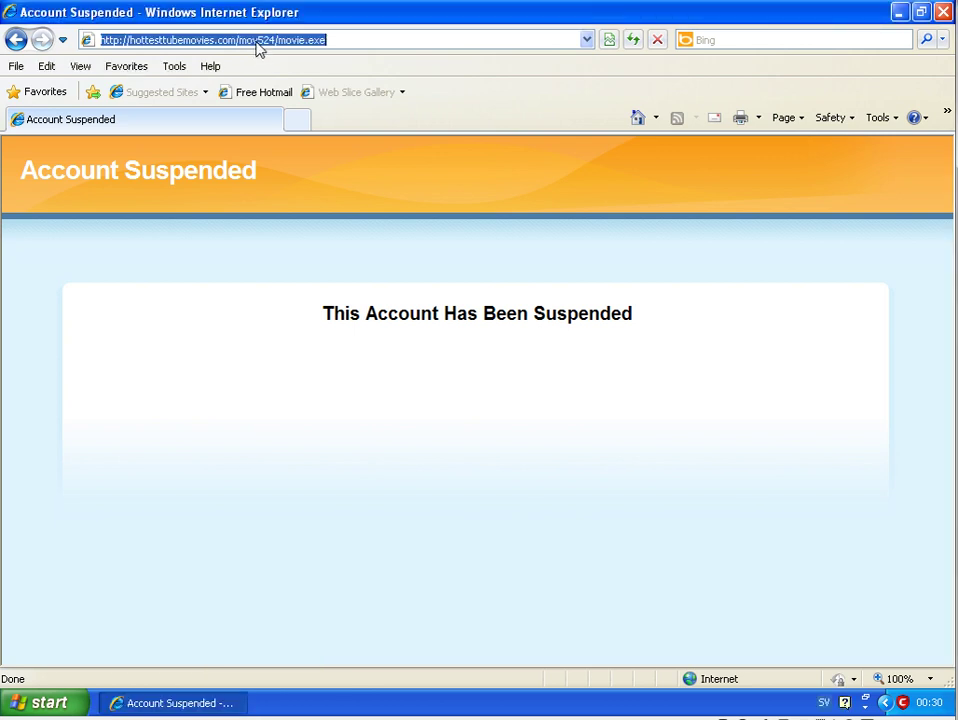
right_click(257, 44)
click(290, 107)
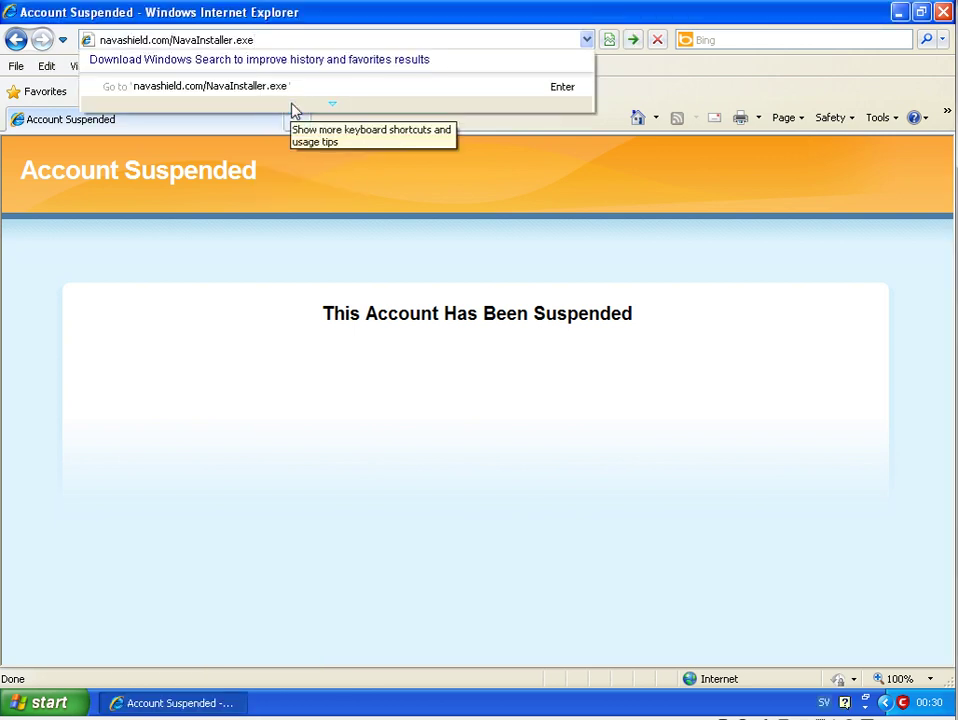
key(Return)
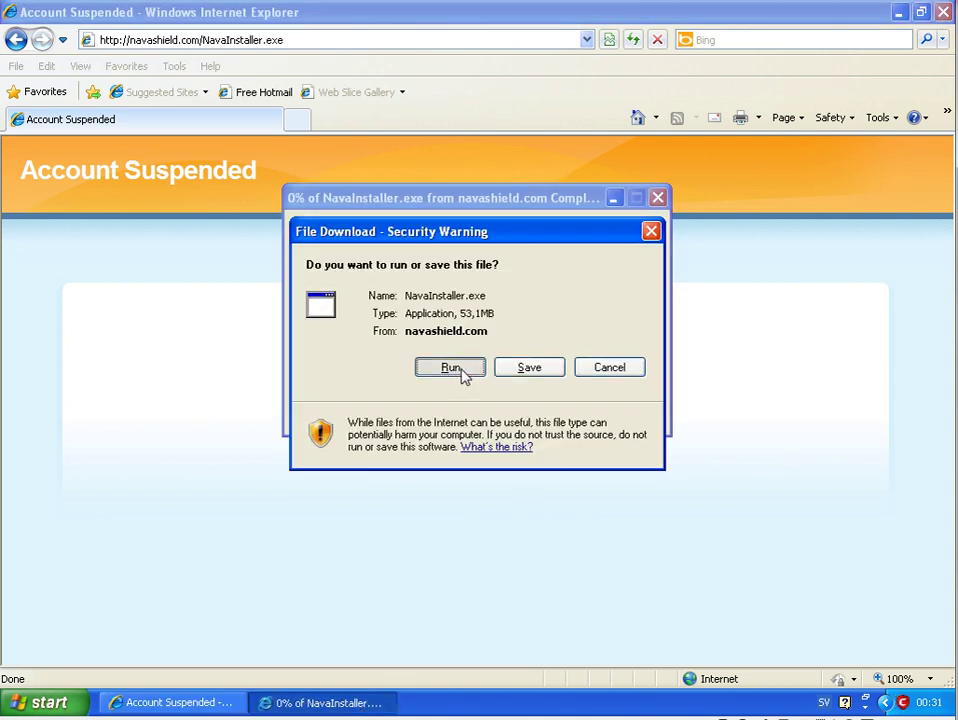
click(451, 368)
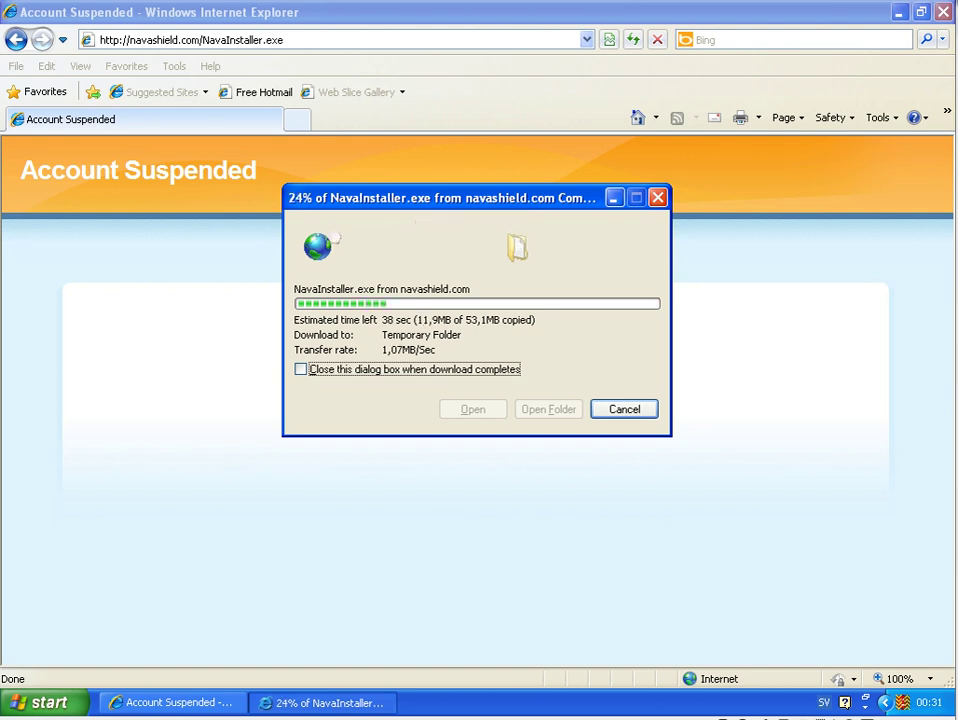
Step: Load the next test link, troka.info/new_aaa/exe.exe, in a new tab and run it, cleaning the item in the security alert
right_click(87, 572)
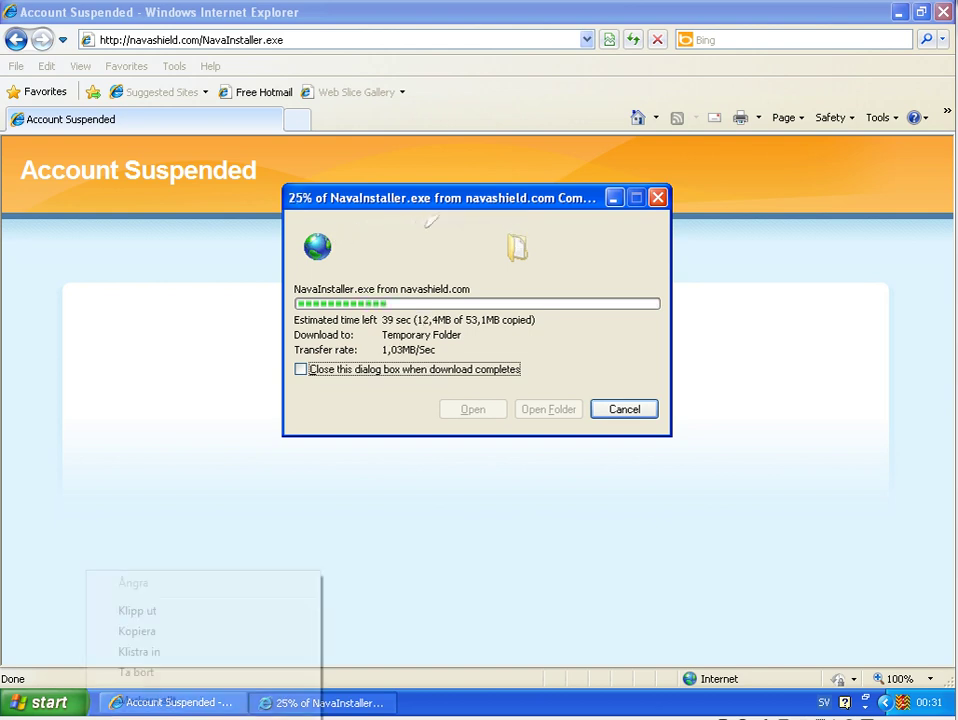
click(137, 631)
click(297, 119)
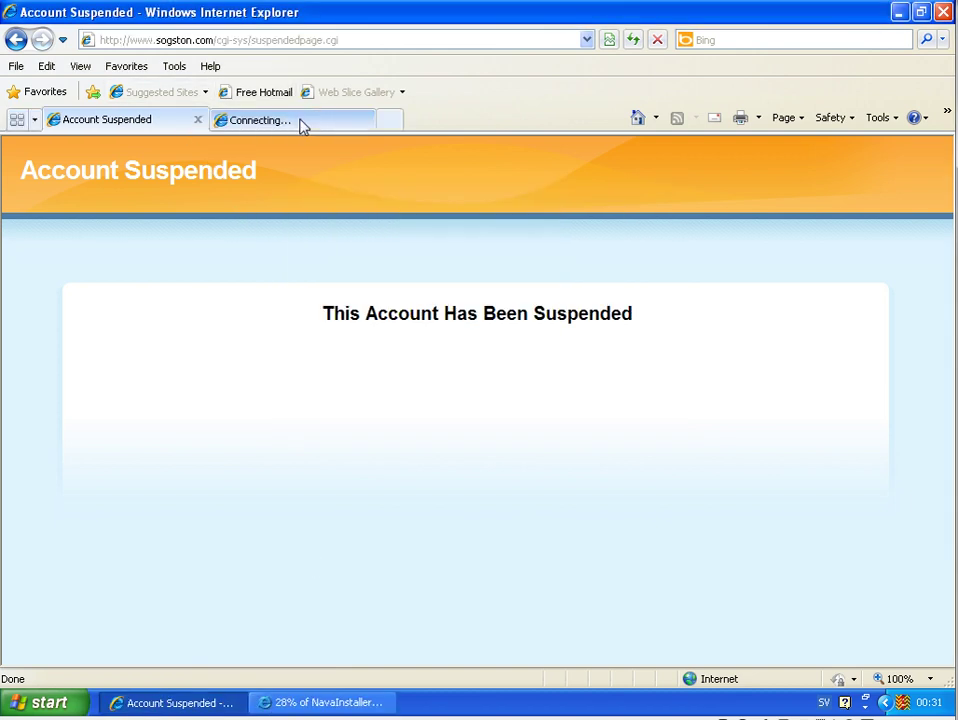
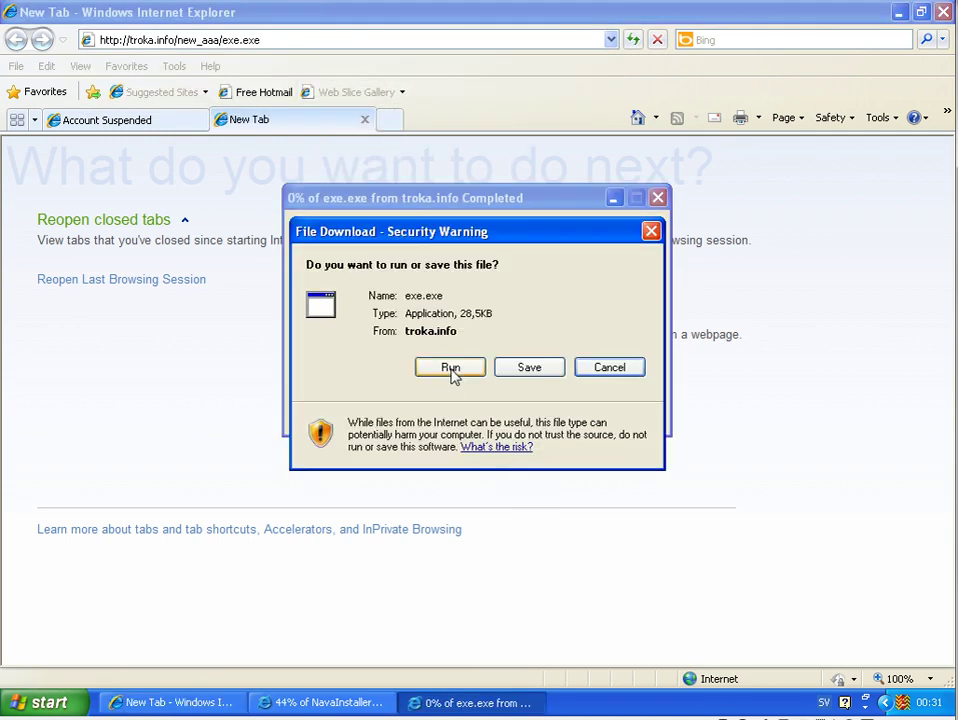
click(449, 368)
click(503, 445)
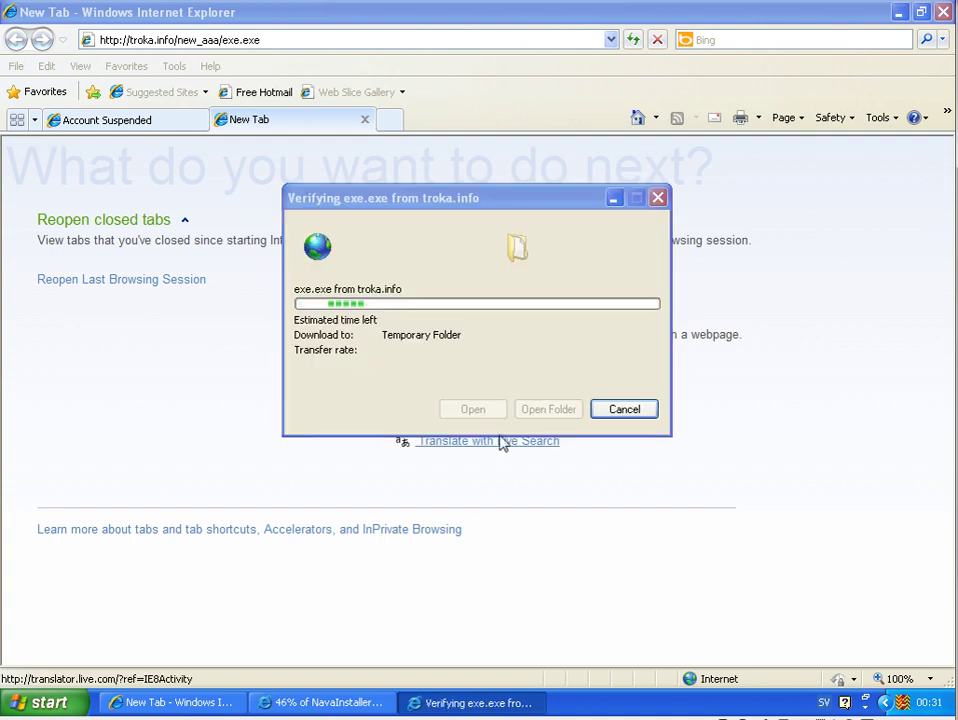
click(336, 704)
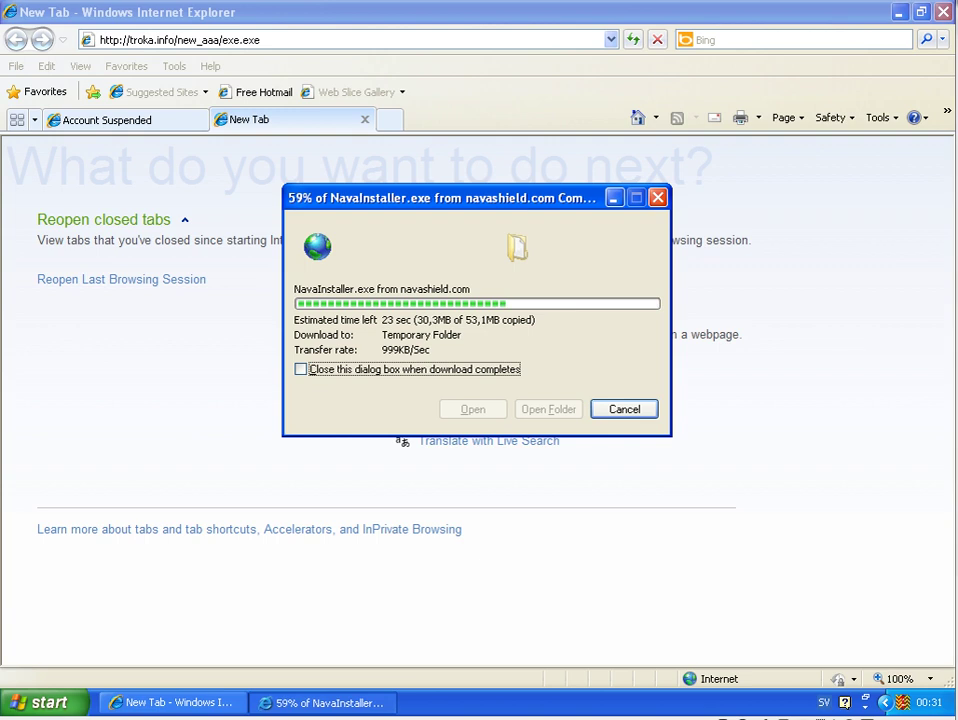
Step: Copy the next test link and load atsopanol.com/eu5.exe in the current tab in place of the exe.exe address
right_click(70, 608)
click(160, 648)
click(323, 41)
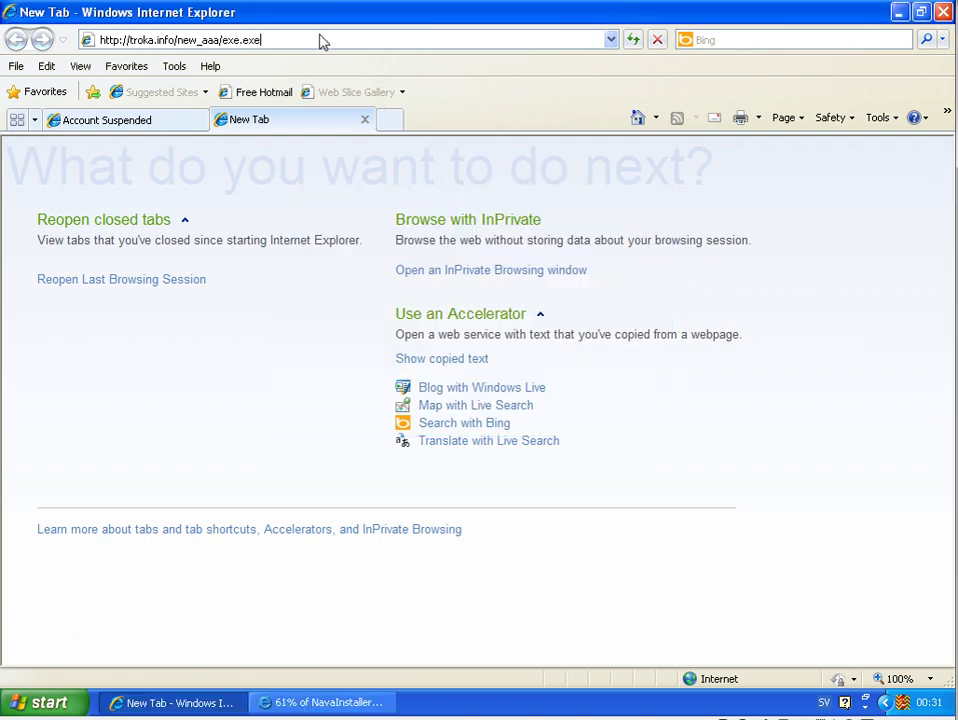
right_click(321, 40)
click(278, 38)
click(278, 38)
right_click(285, 45)
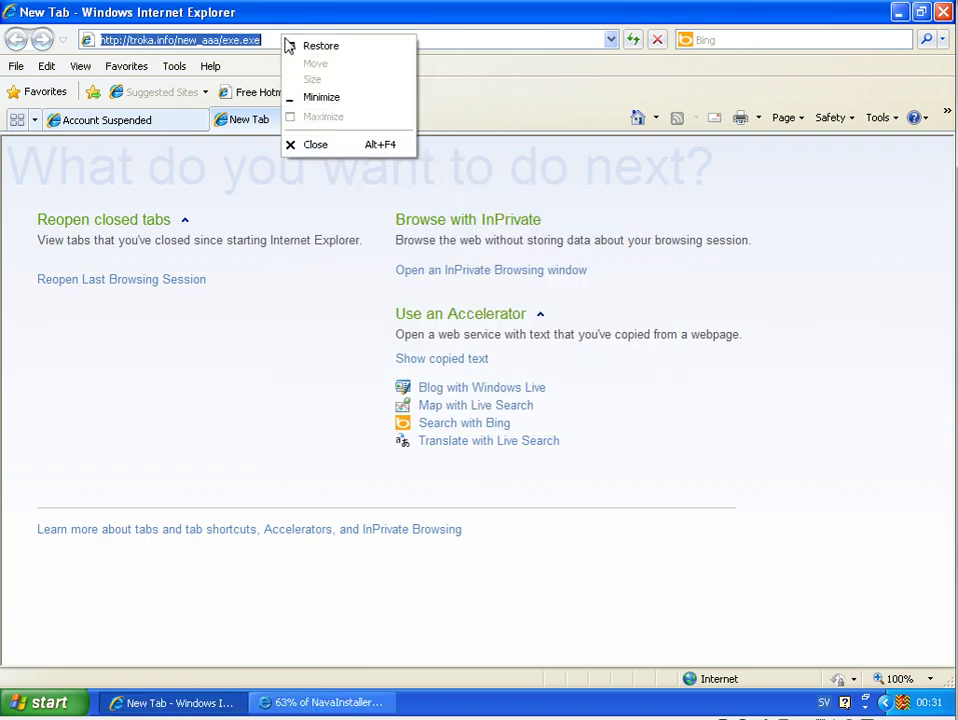
click(240, 44)
right_click(240, 44)
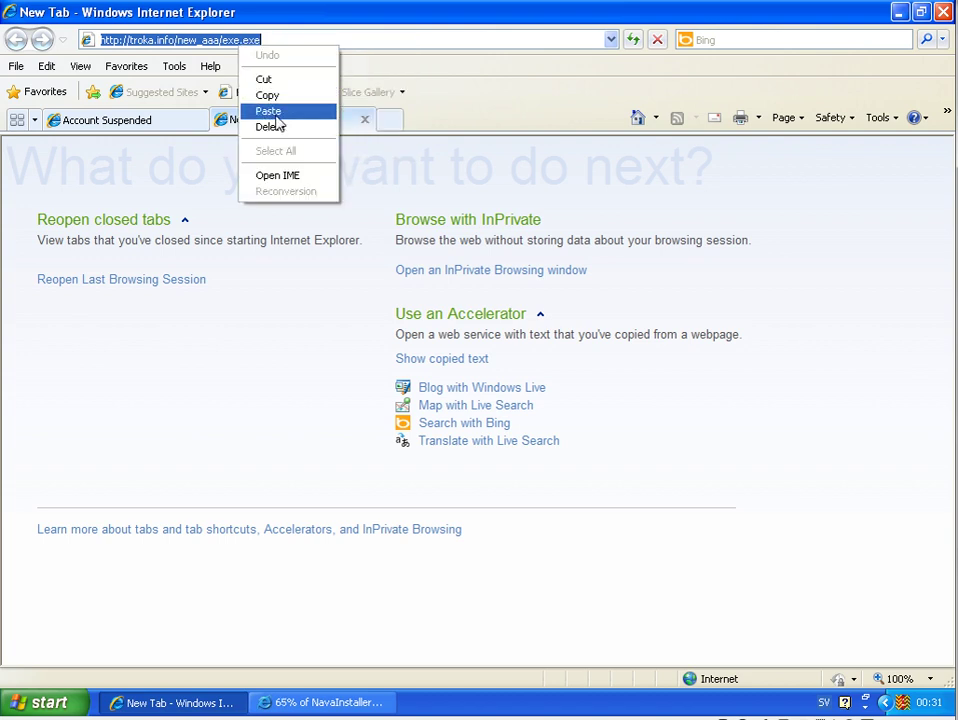
click(268, 111)
key(Return)
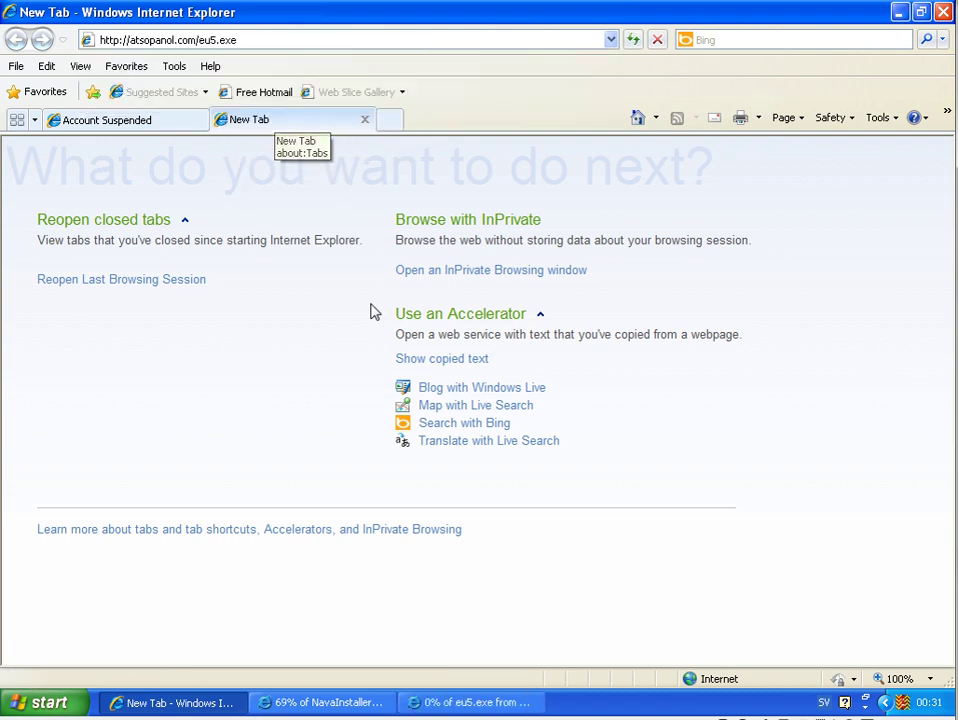
Step: Run eu5.exe from atsopanol.com and clean the malicious item in the Cloud Scanner alert
click(475, 703)
click(450, 366)
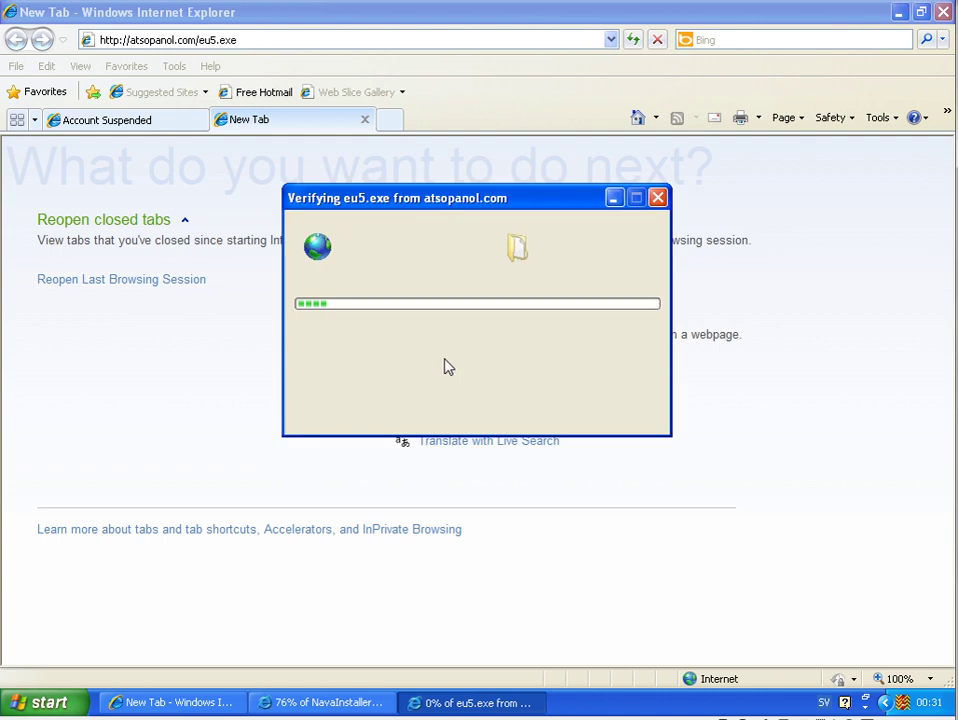
click(556, 339)
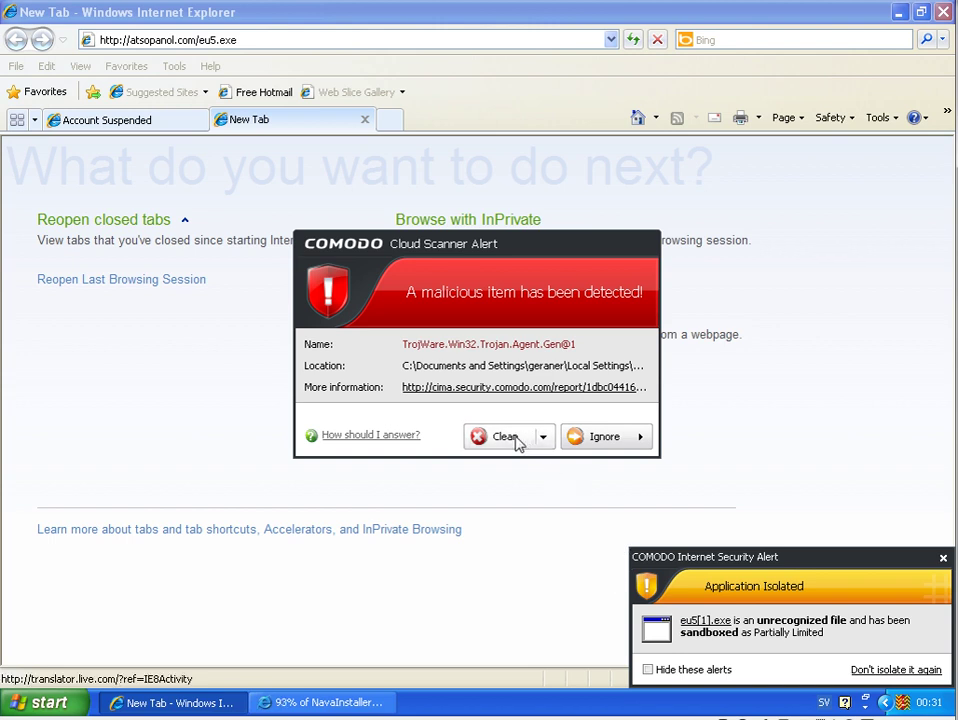
click(518, 443)
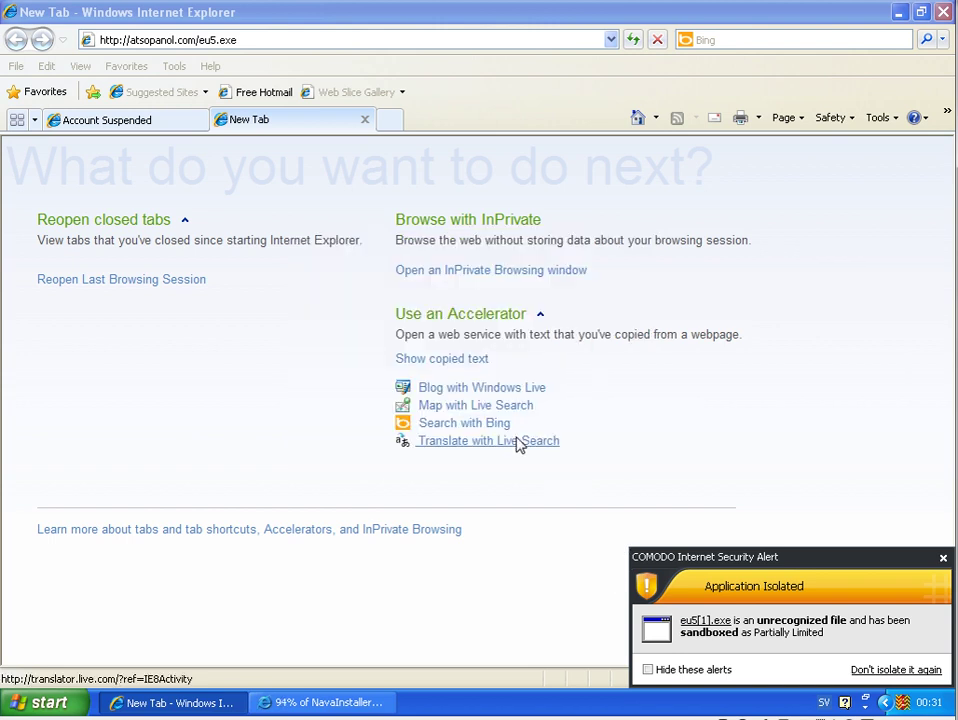
Step: Check the NavaInstaller.exe download, clean the item in the repeated Cloud Scanner alert, and block NavaInstaller.exe in the Defense+ alert
click(366, 706)
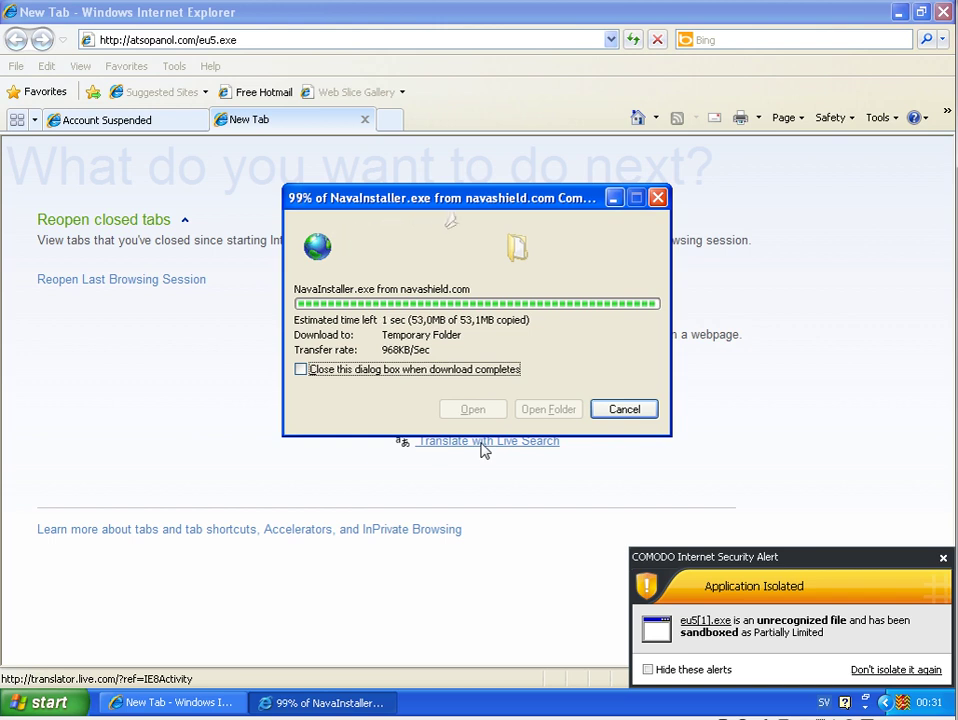
click(521, 322)
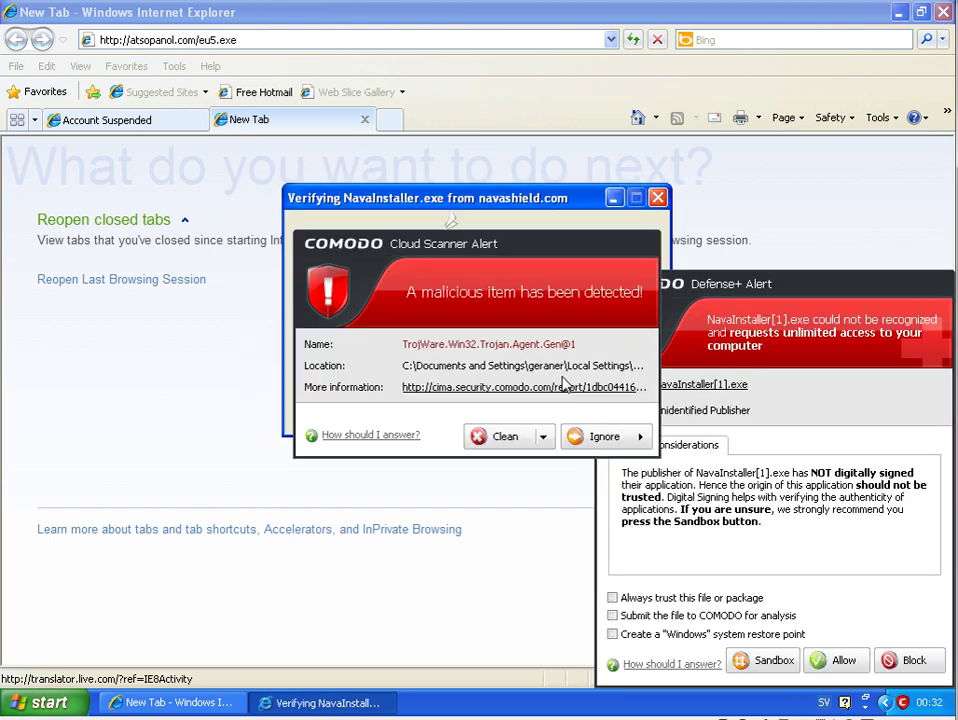
click(508, 444)
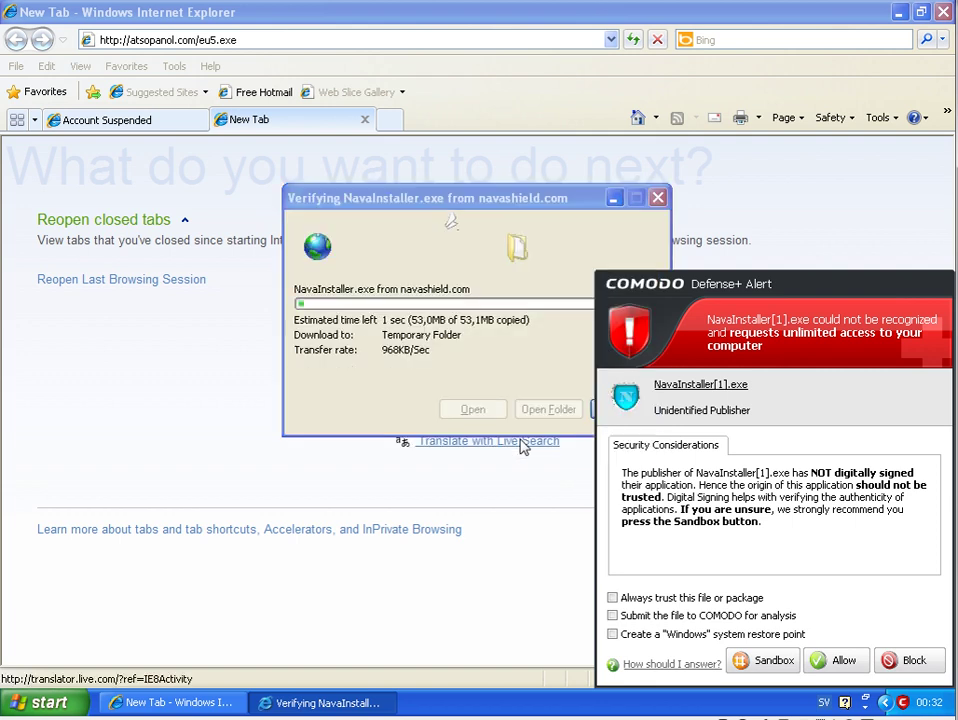
click(927, 662)
click(499, 413)
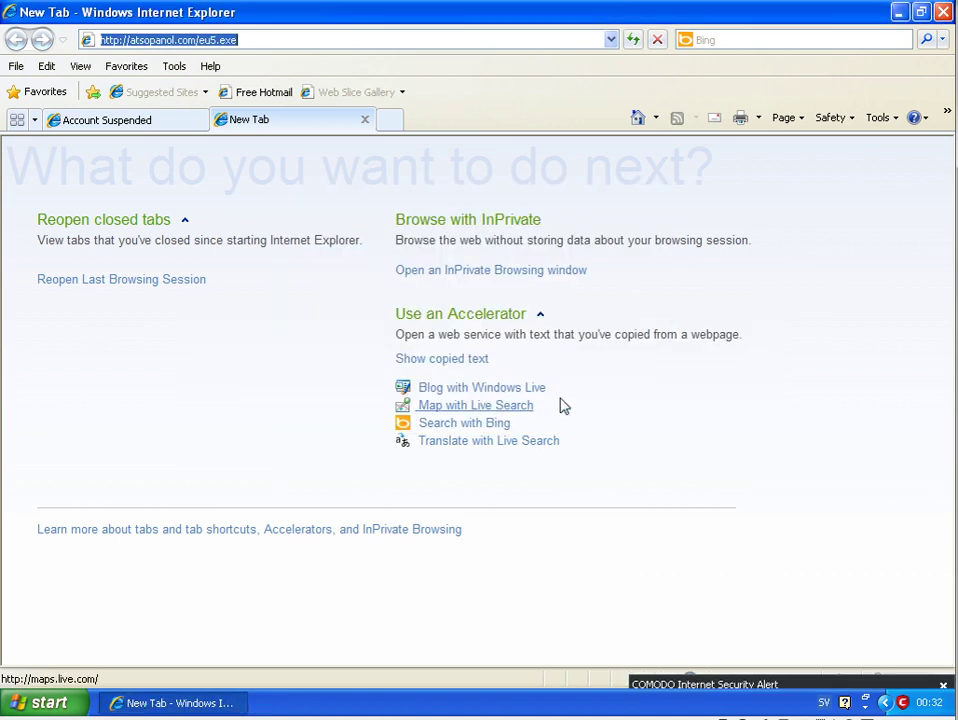
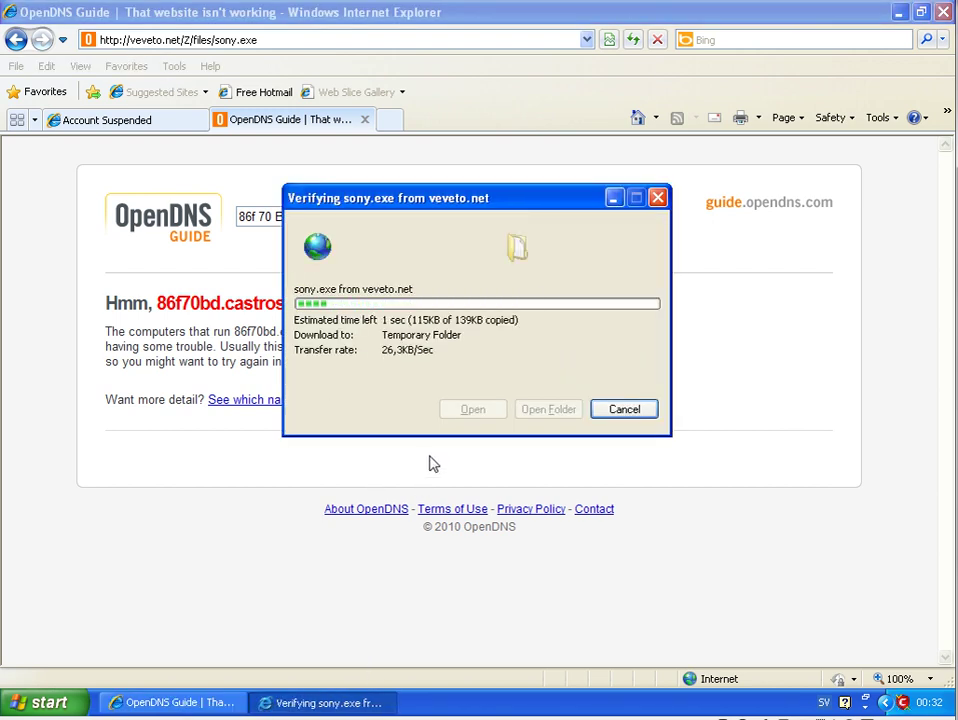
Step: Clean the detected sony.exe download, and load plecerfluent.net/chan/aol.exe in the same tab, cleaning the malicious item in its Antivirus alert
click(528, 438)
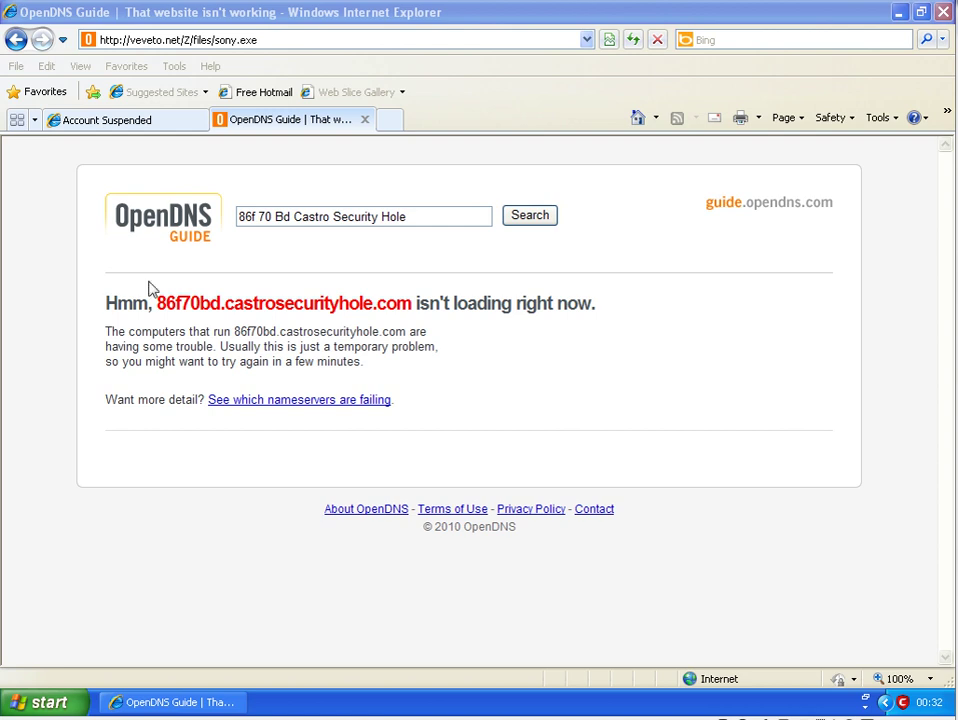
triple_click(203, 44)
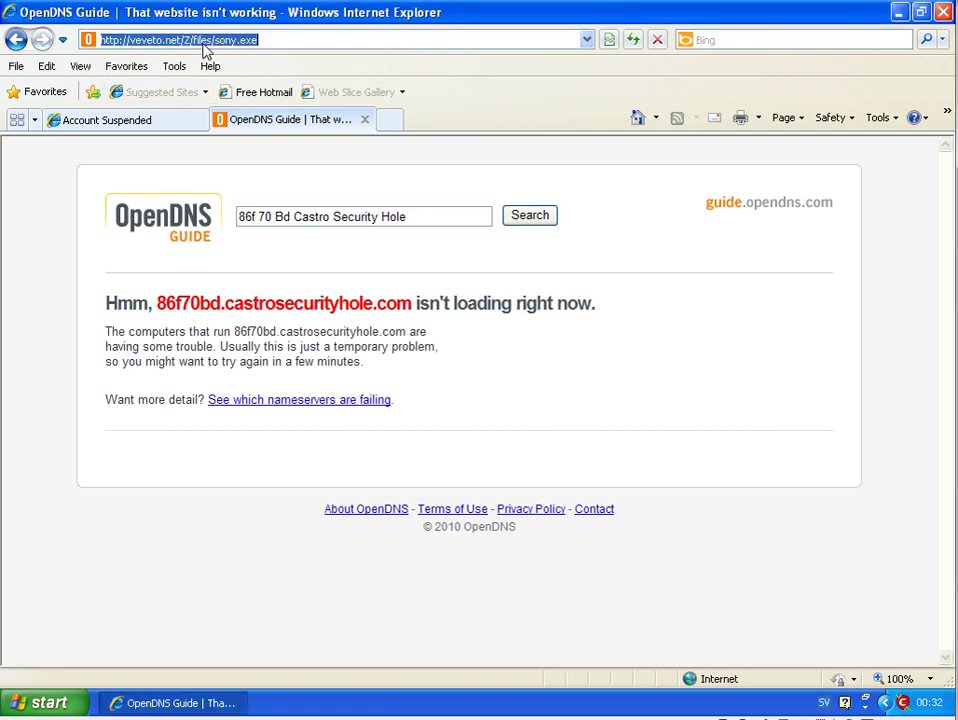
click(203, 44)
triple_click(203, 44)
text(plecerfluent.net/chan/aol.exe)
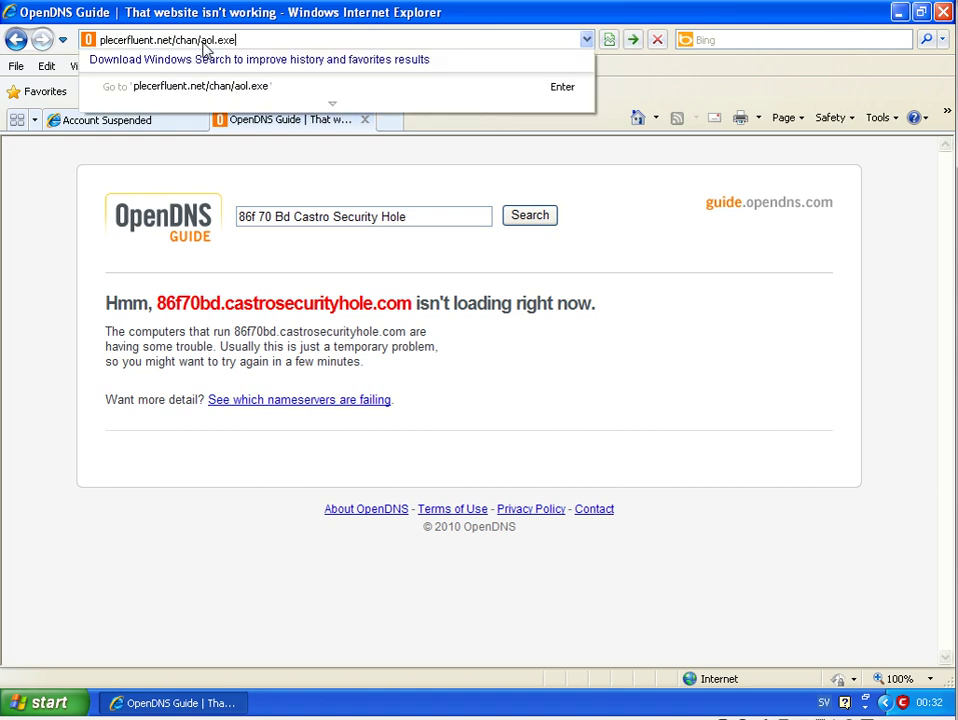
key(Return)
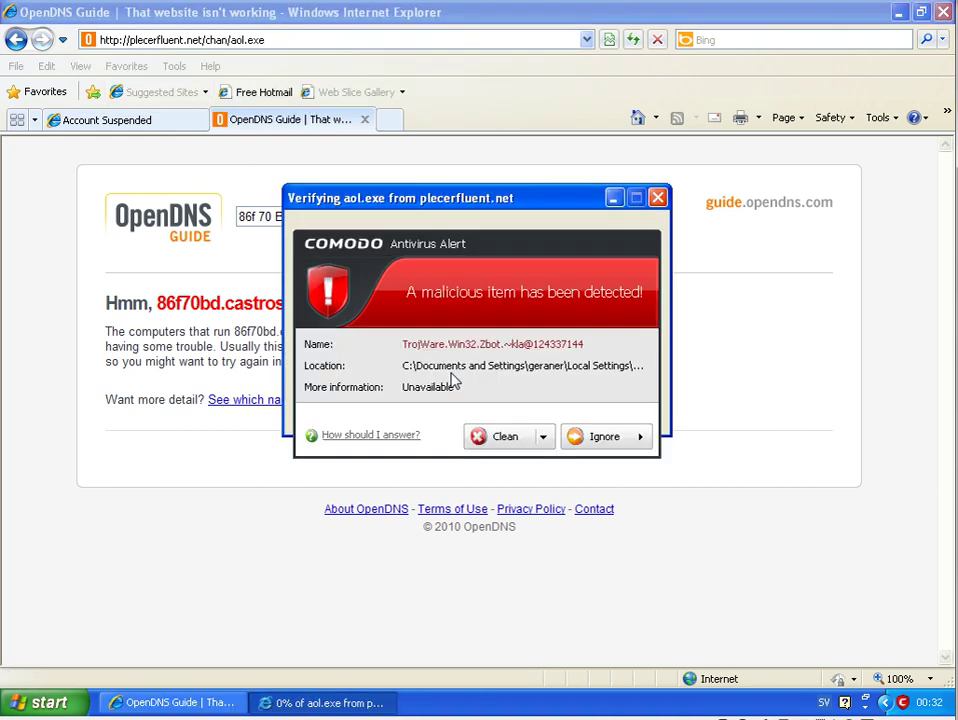
click(505, 442)
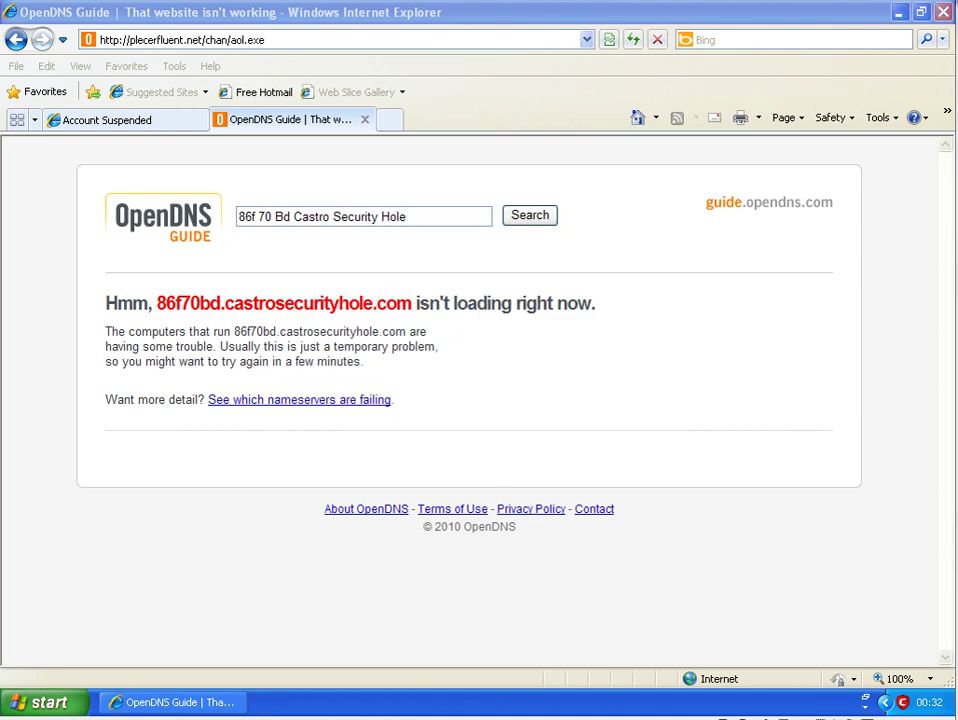
Step: Load xableupper.com/cp/bin/ddd.exe in place of the aol.exe address and clean the malicious item in the Antivirus alert
click(224, 41)
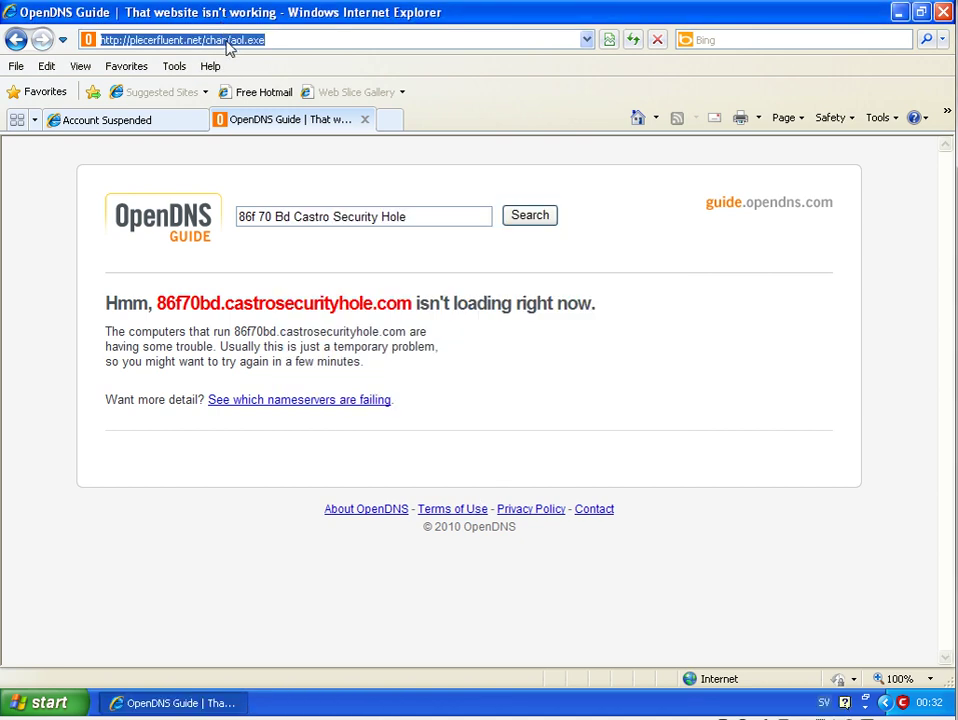
text(xableupper.com/cp/bin/ddd.exe)
key(Return)
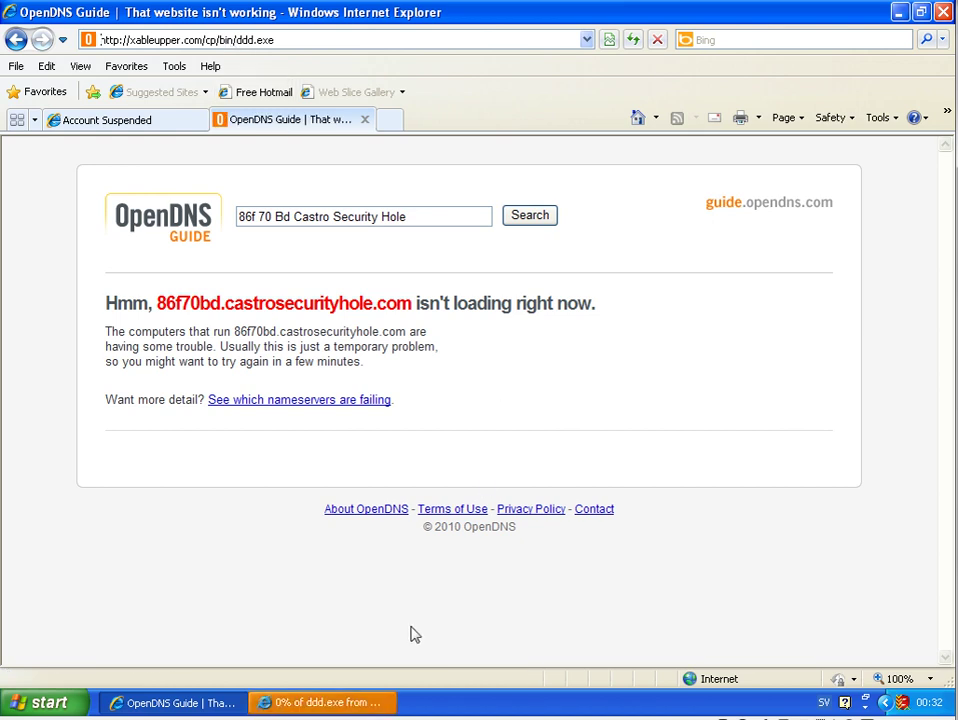
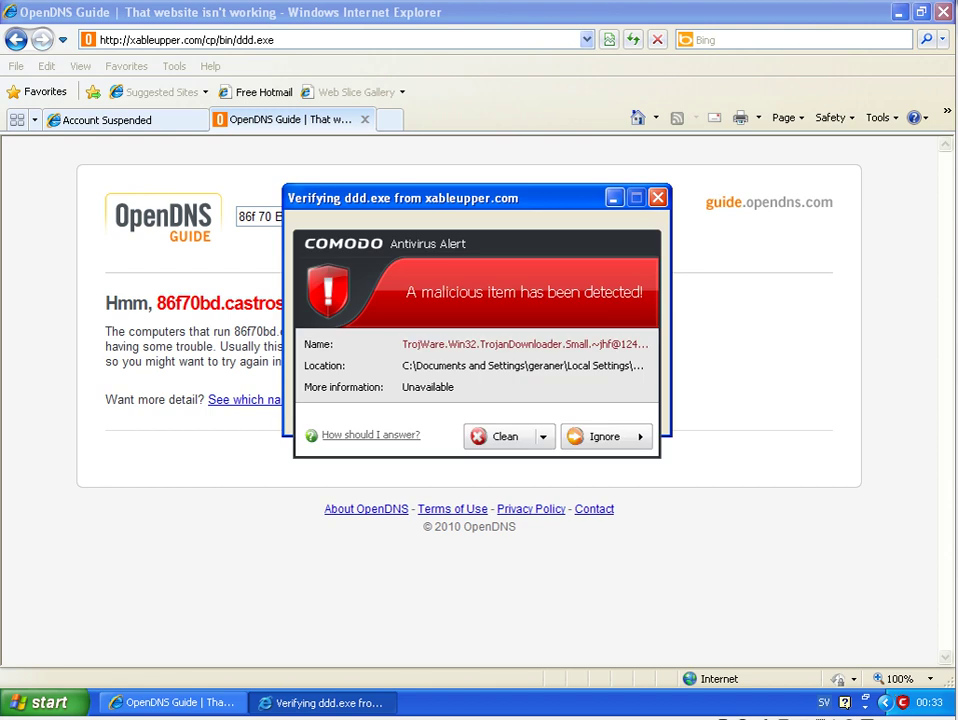
click(511, 438)
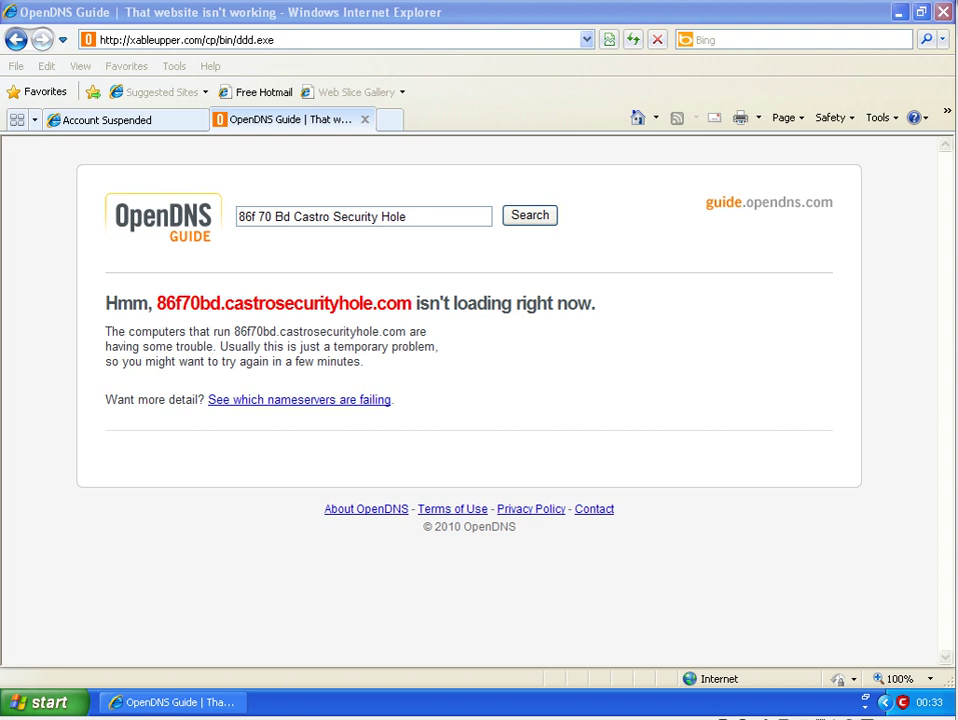
Step: Try the test link newlifemultimedia.com/video-plugin.45357.exe in the current tab and close that tab
double_click(246, 41)
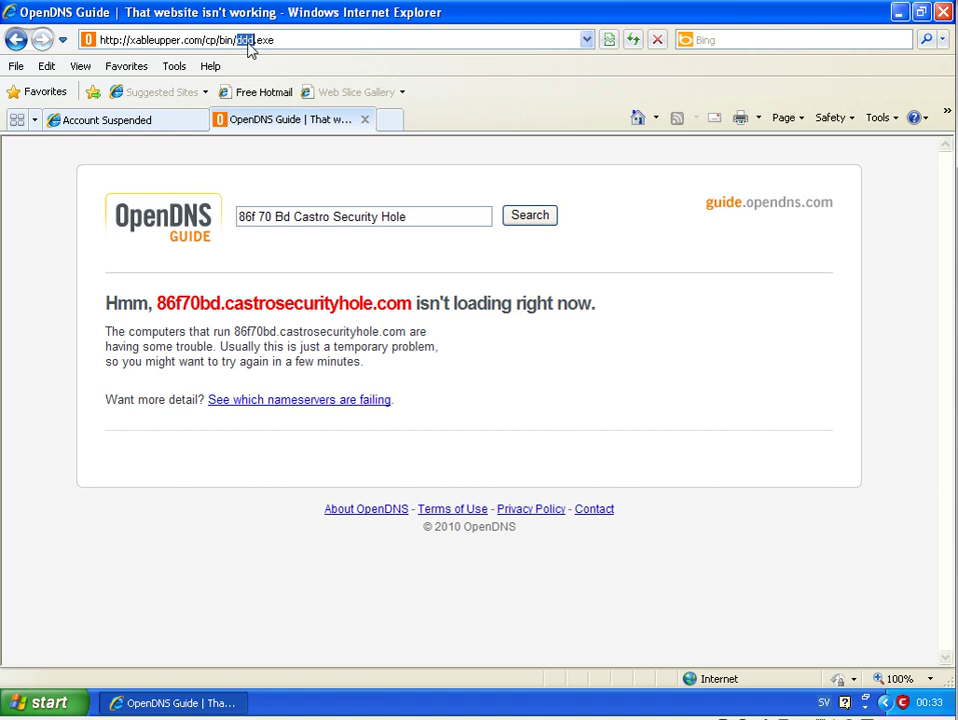
triple_click(248, 44)
click(248, 44)
triple_click(250, 46)
text(newlifemultimedia.com/video-plugin.45357.exe)
key(Return)
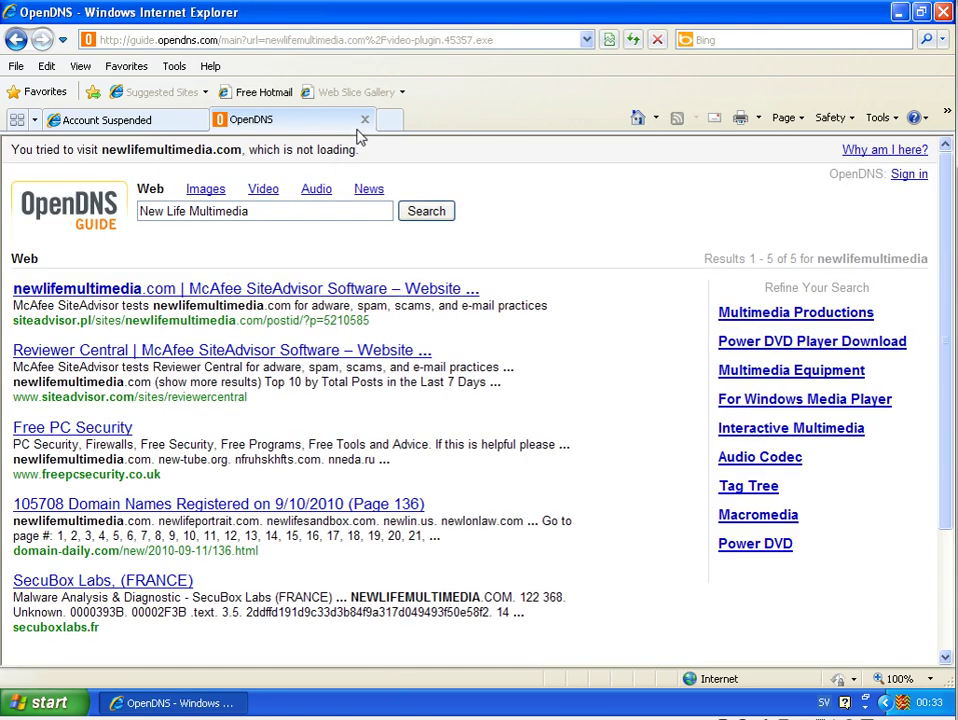
click(364, 119)
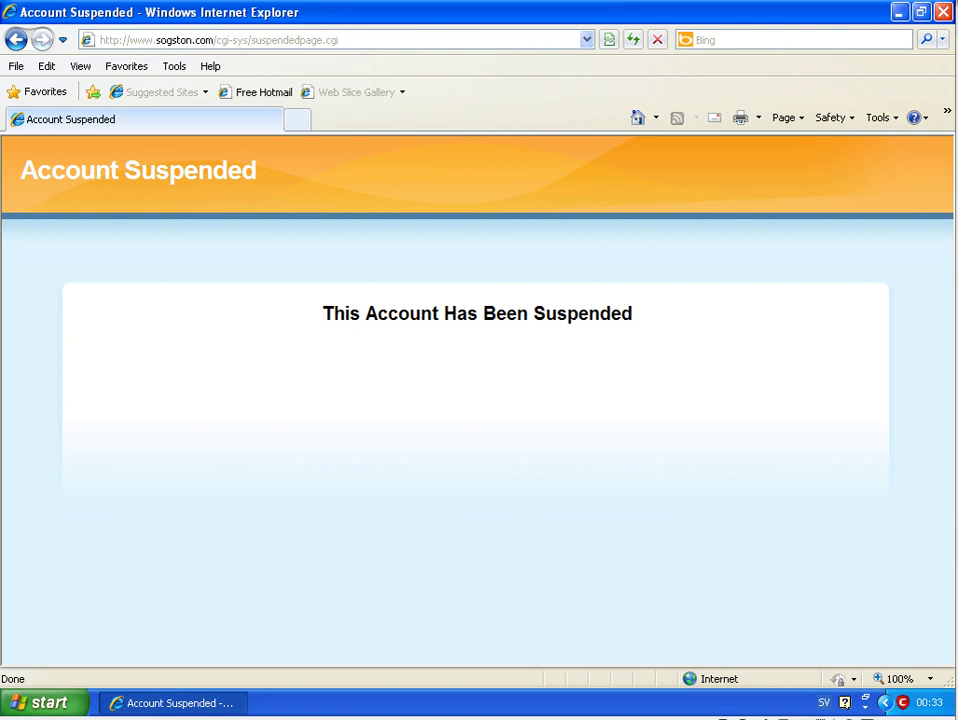
right_click(88, 575)
click(182, 650)
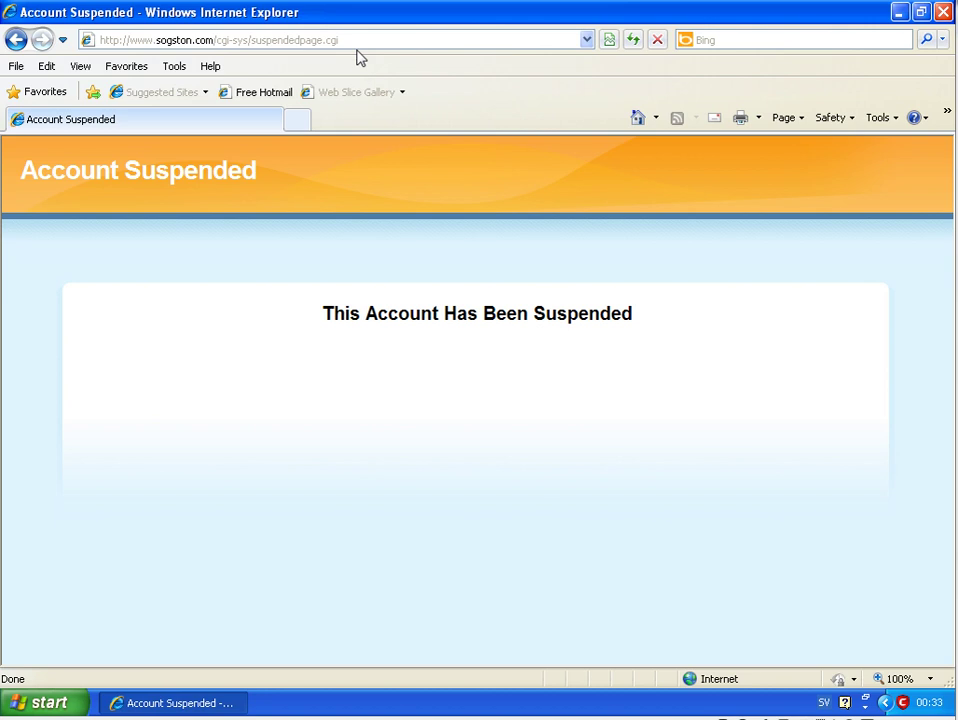
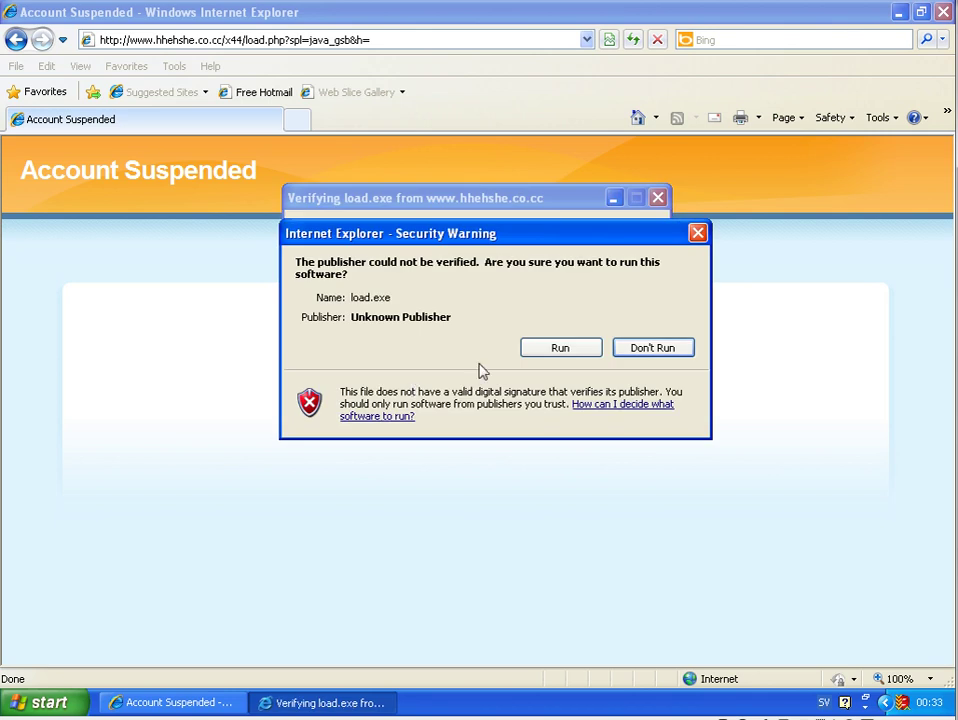
click(562, 352)
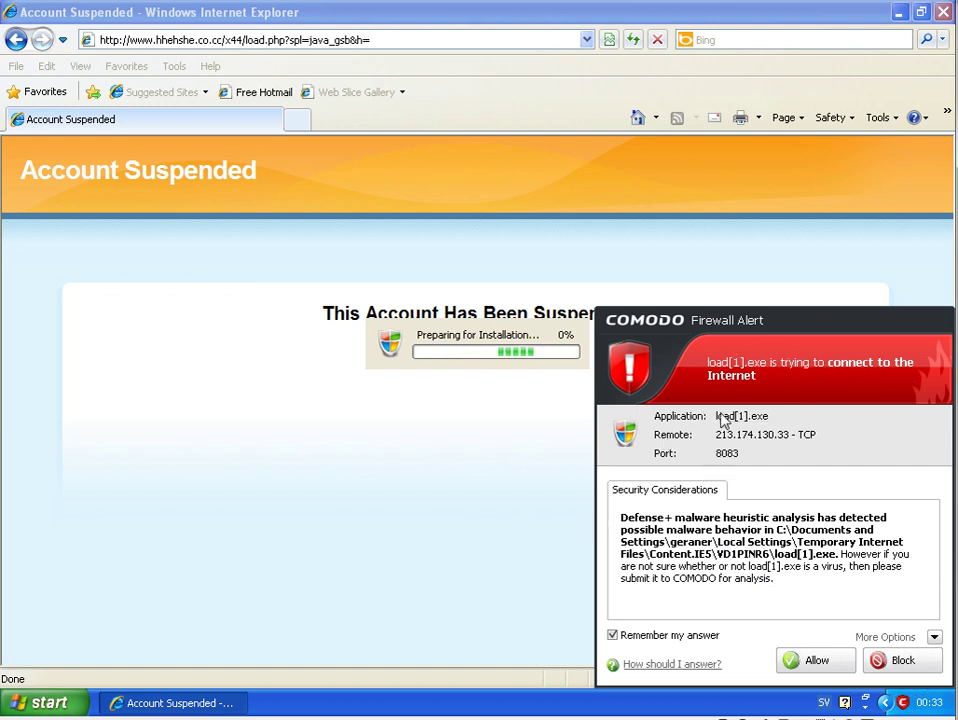
click(912, 664)
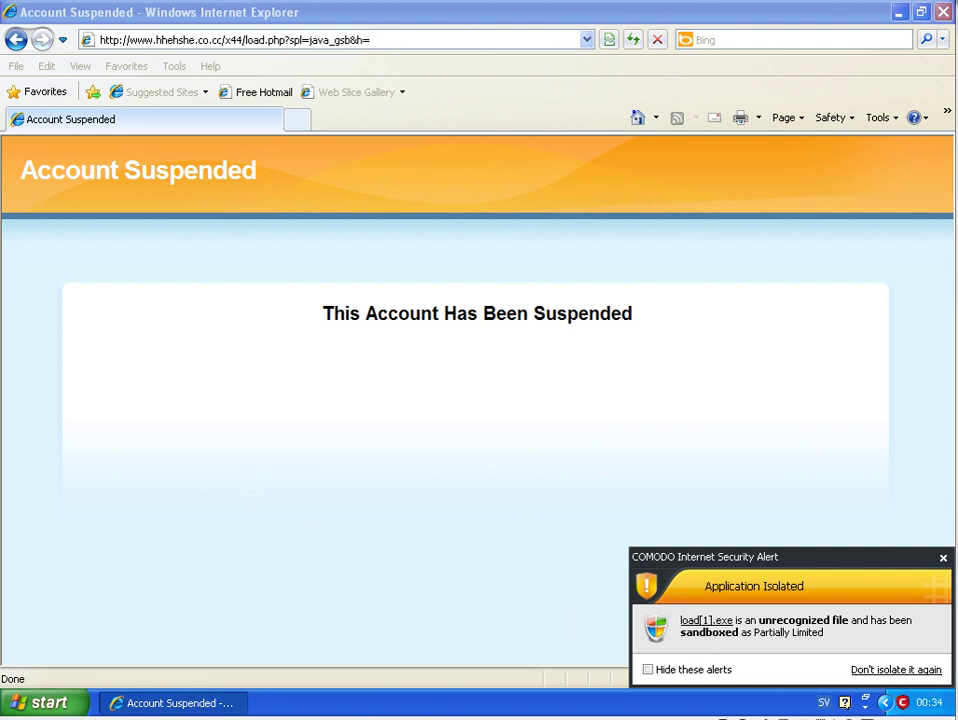
Step: Load the next copied link, qwerfileorg.org/nosoft/Keygen.Aneesoft_Free_iPad_Video_Converter_2.5.5.0.45303.exe, in place of the load.php address
click(408, 46)
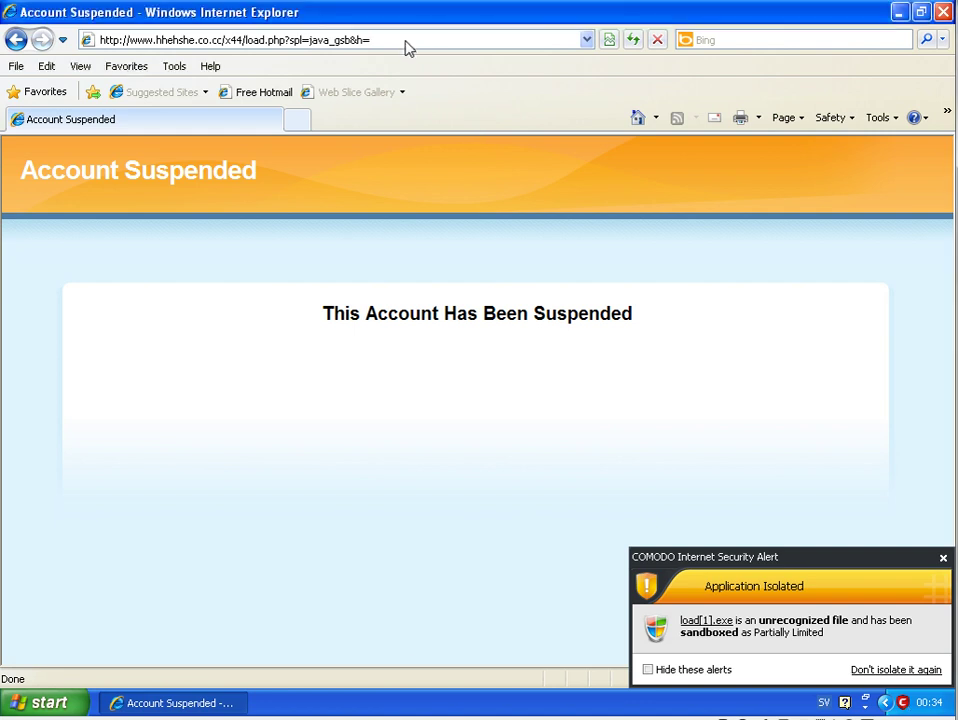
key(ctrl+a)
key(ctrl+v)
key(Return)
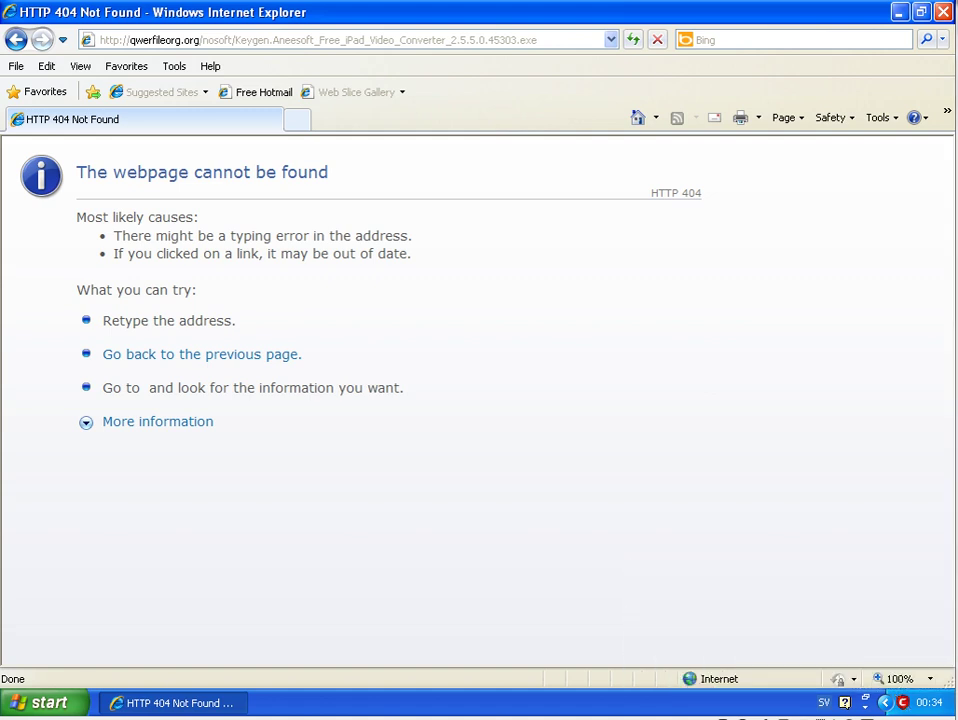
Step: Load the test link gotgoodmovies.com/video-plugin.0.exe in the current tab
click(346, 47)
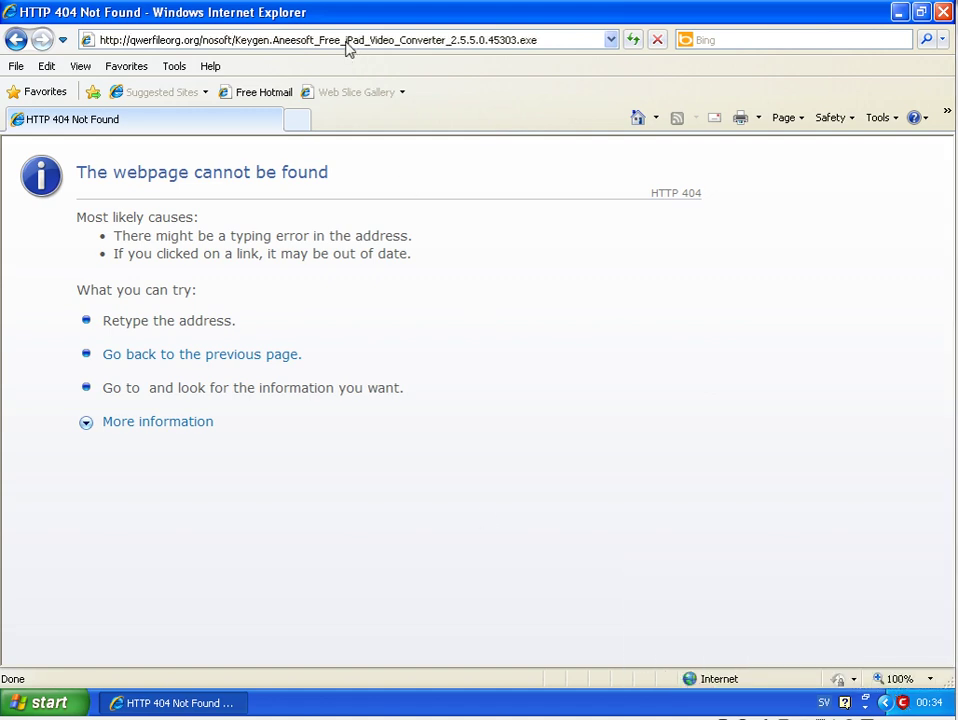
text(gotgoodmovies.com/video-plugin.0.exe)
key(Return)
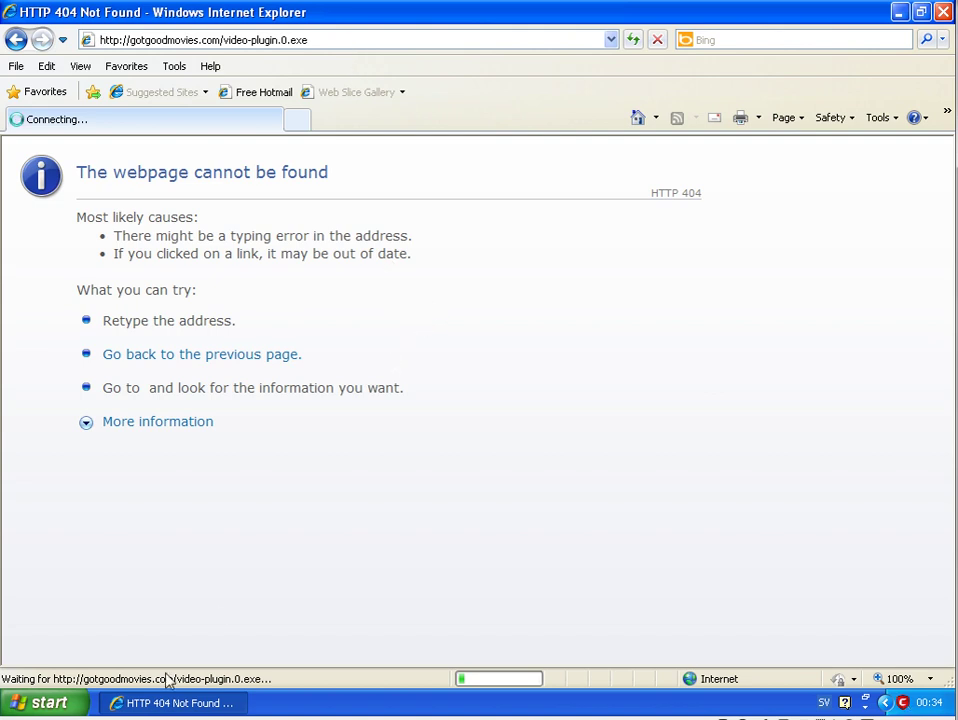
Step: Minimize the browser, open Malware.zip from the Virus folder in My Documents, and extract it to a Malware subfolder, entering the archive password
click(898, 13)
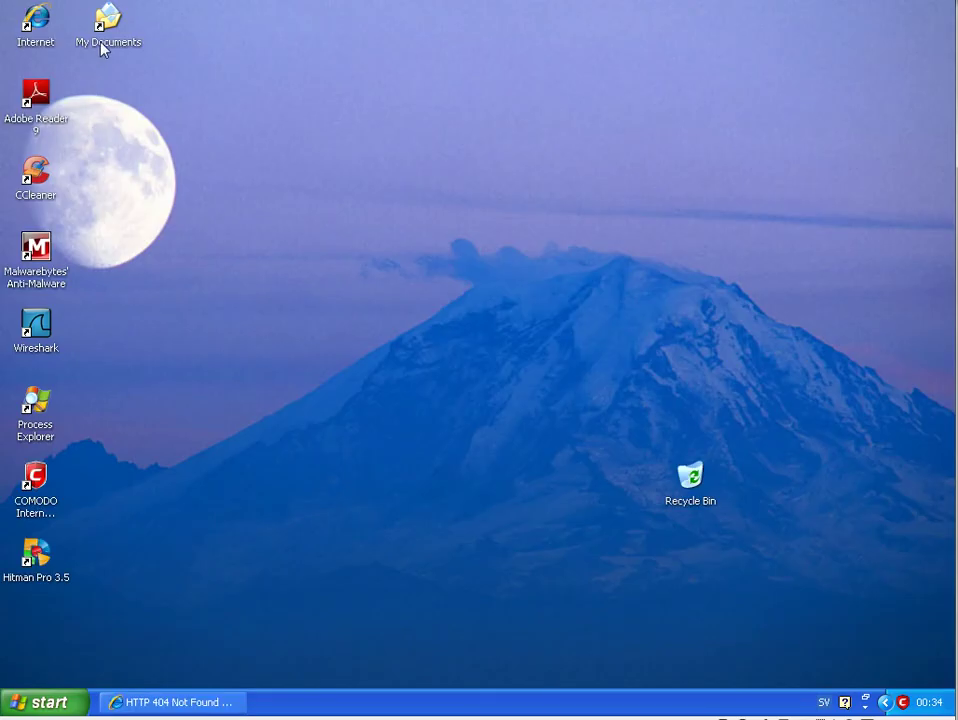
double_click(103, 45)
double_click(325, 325)
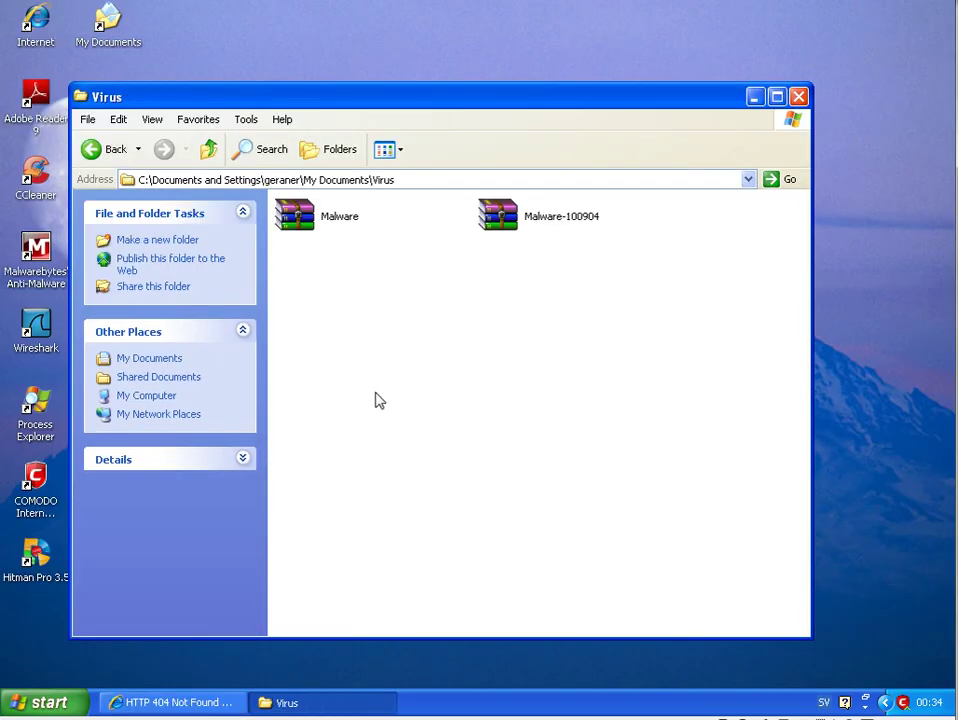
double_click(314, 224)
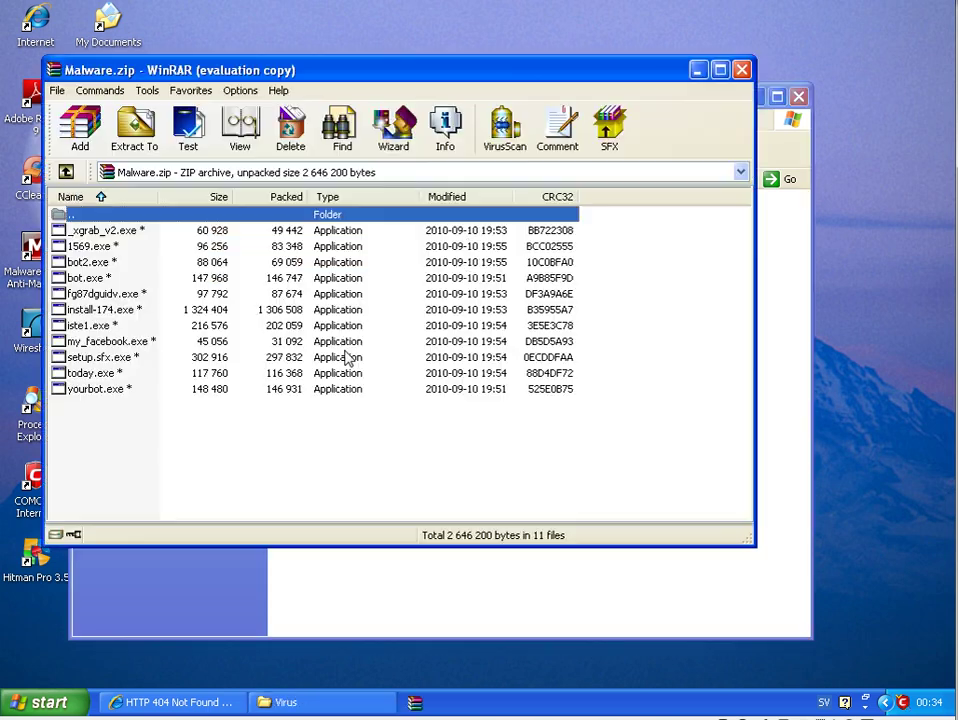
click(124, 140)
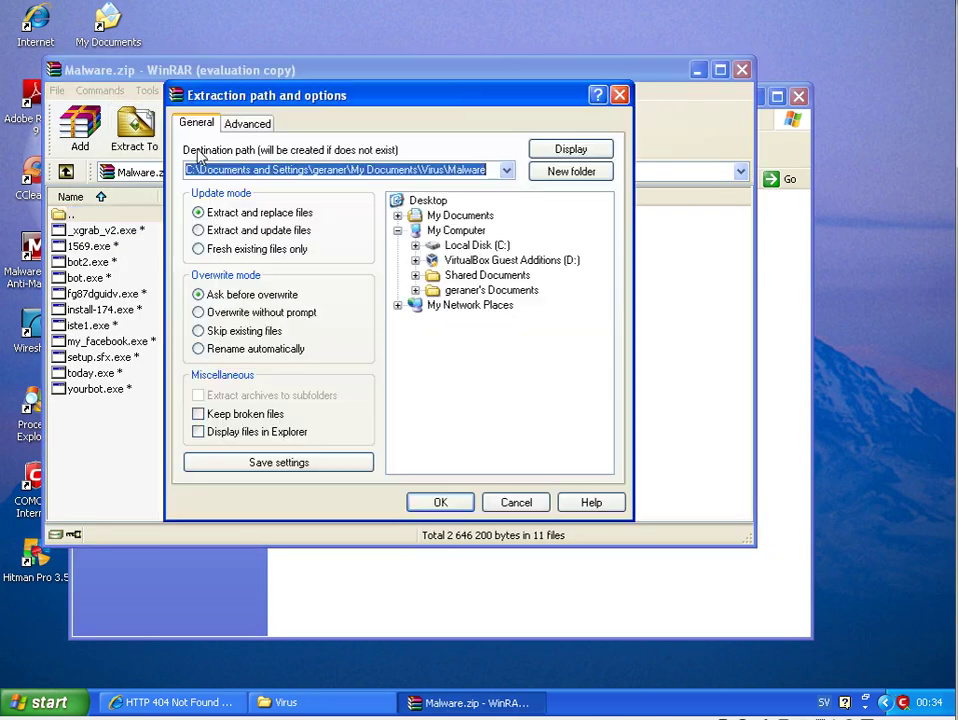
click(440, 501)
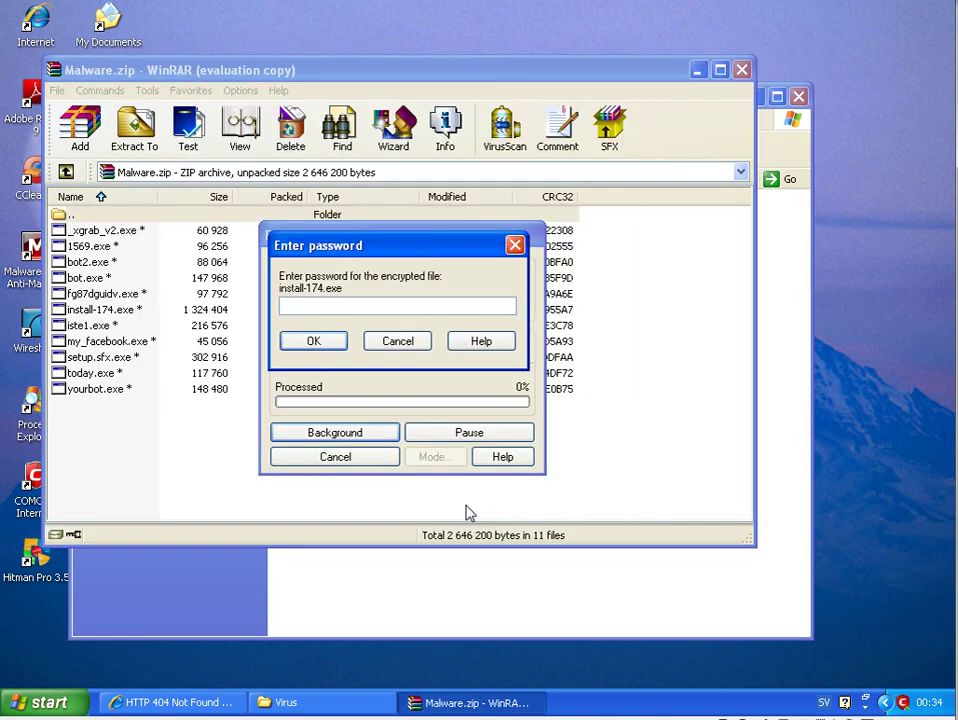
key(Return)
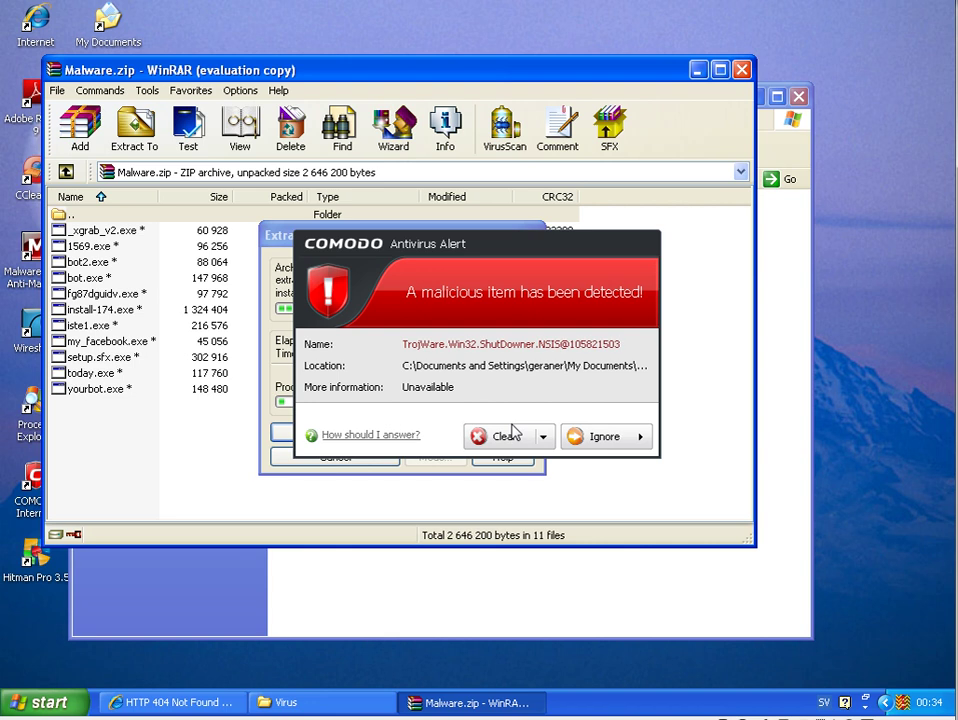
Step: Clean every malicious item reported by the Antivirus alerts during the Malware.zip extraction and close the archive
click(509, 434)
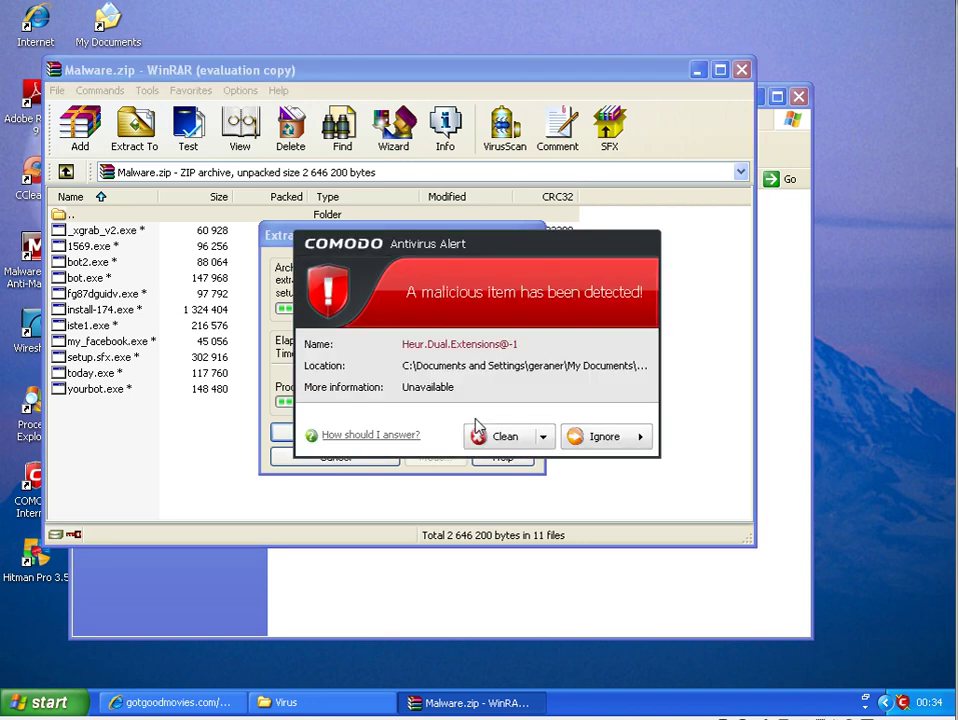
click(499, 438)
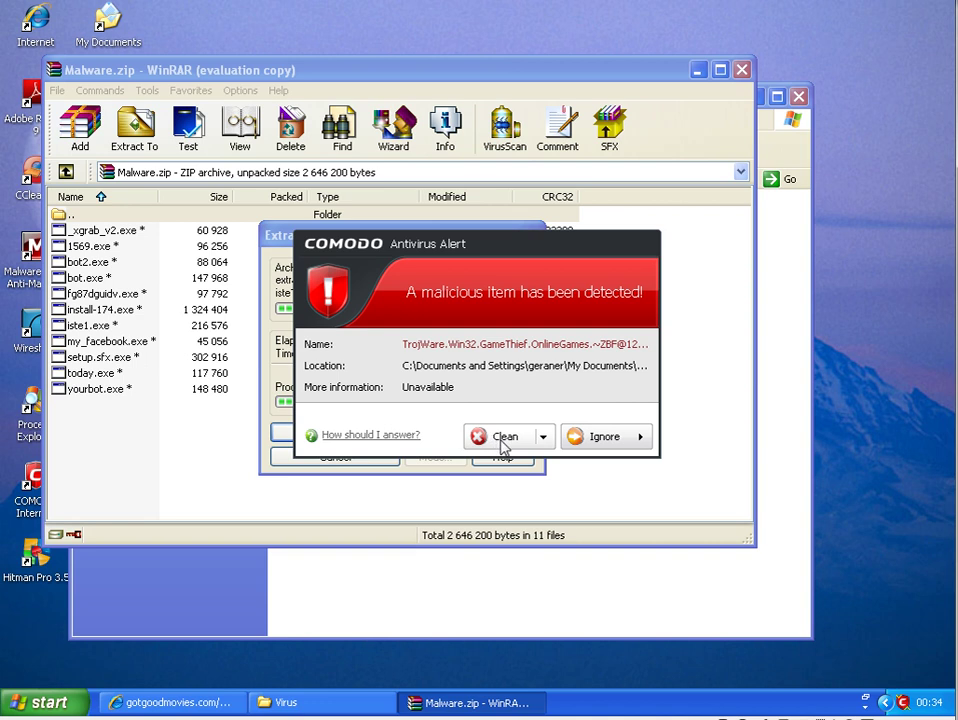
click(502, 439)
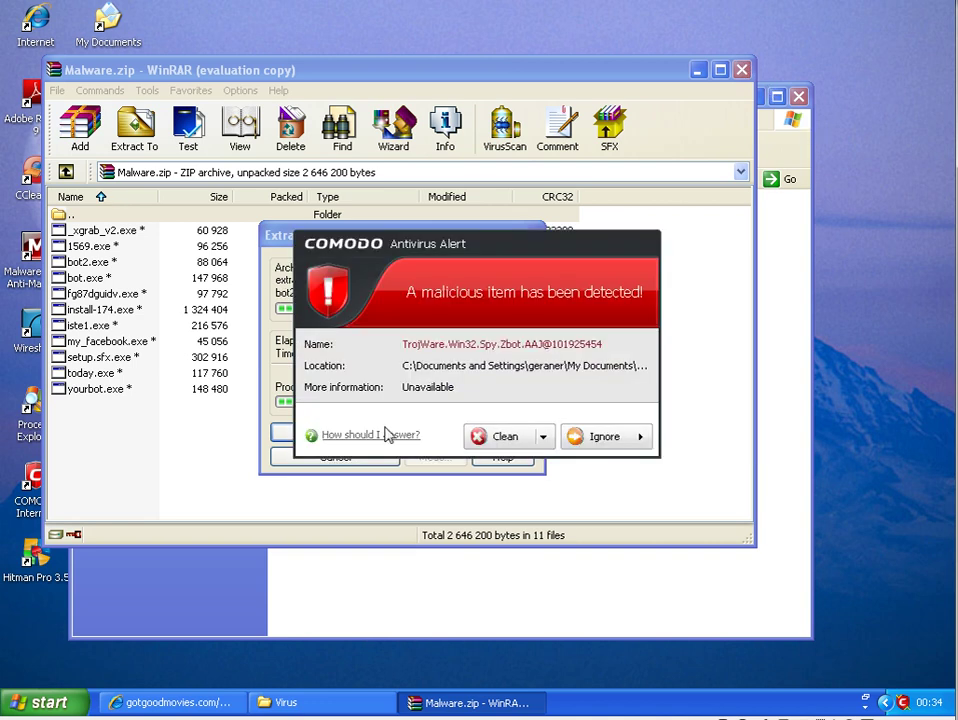
click(505, 436)
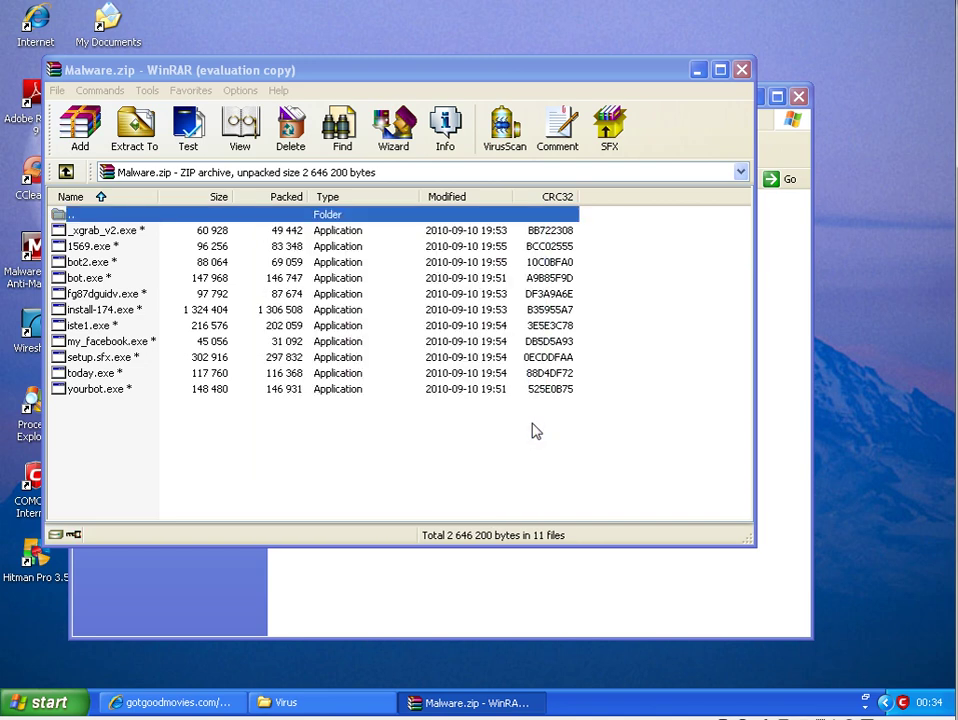
key(alt+F4)
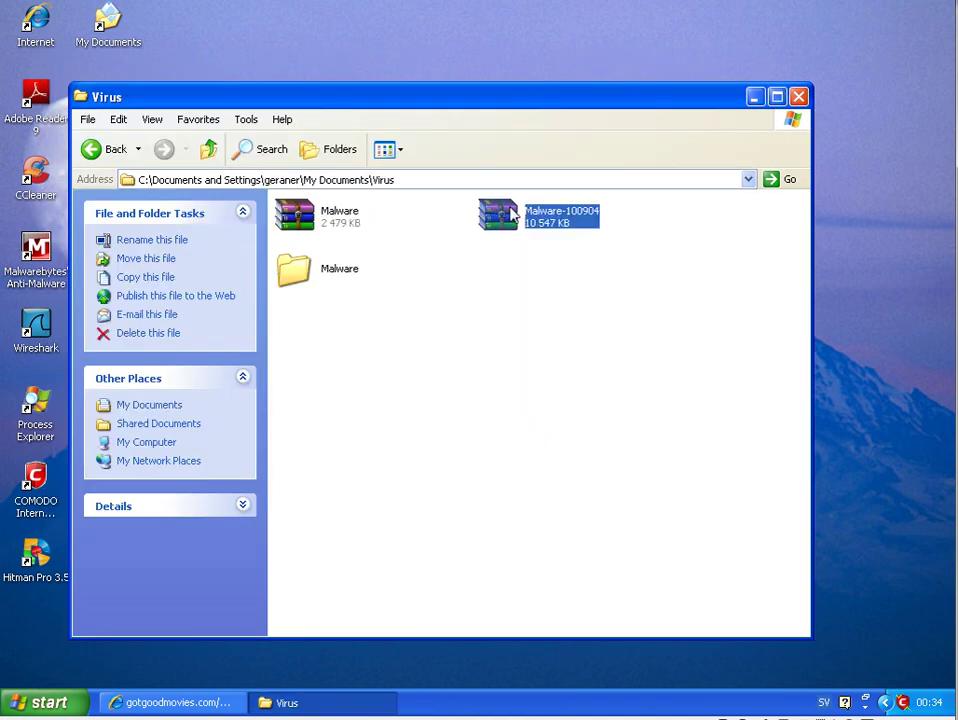
Step: Extract Malware-100904.zip from the Virus folder to a Malware-100904 subfolder, entering the archive password
double_click(512, 216)
key(alt+e)
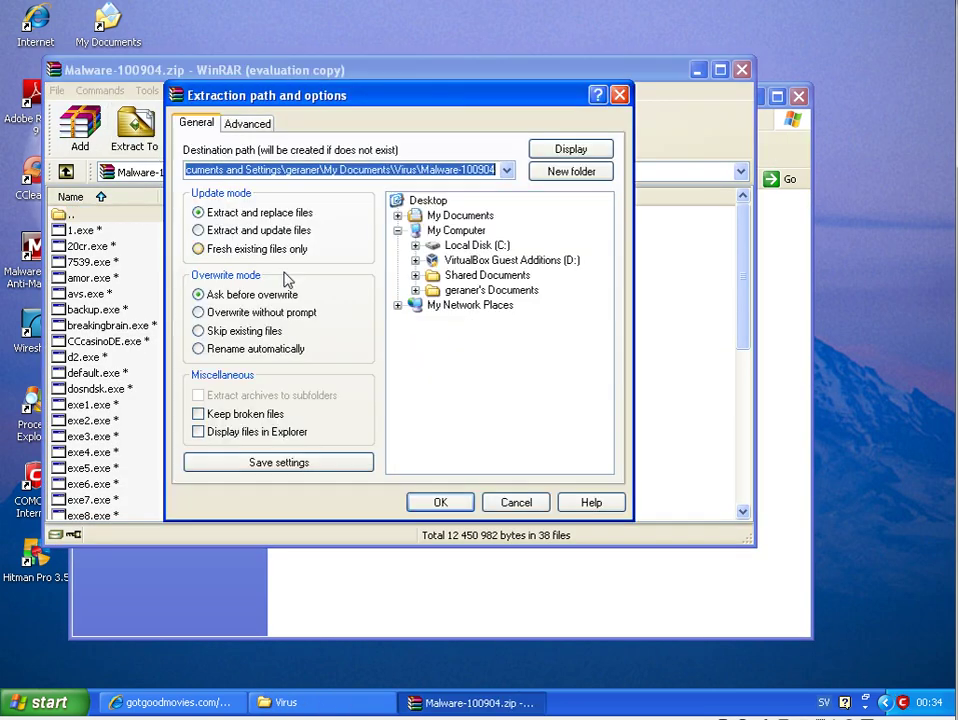
click(440, 502)
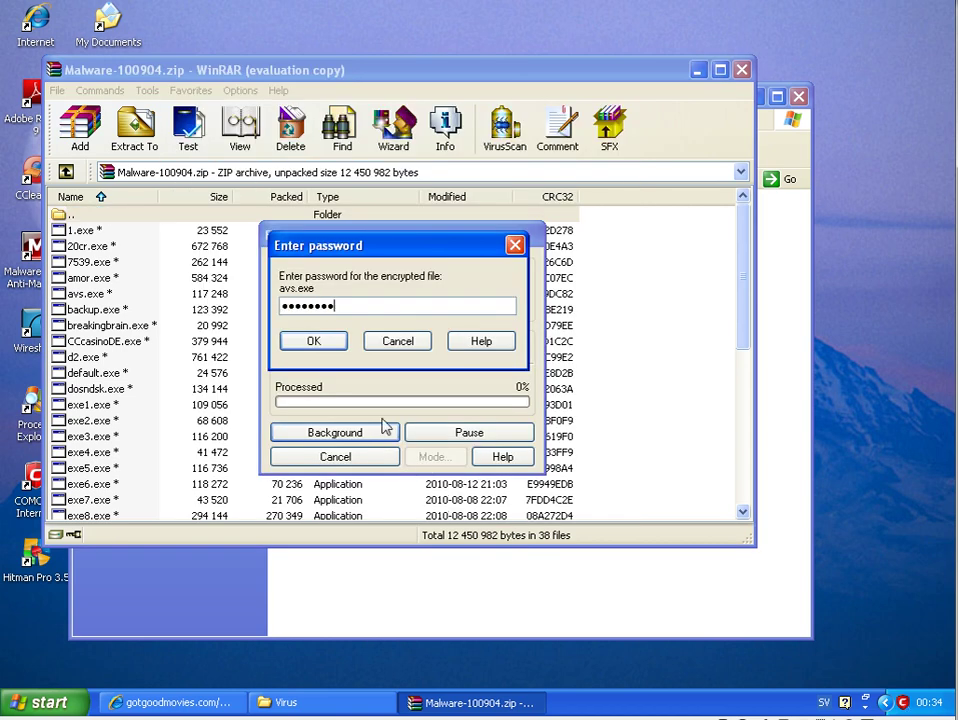
key(Return)
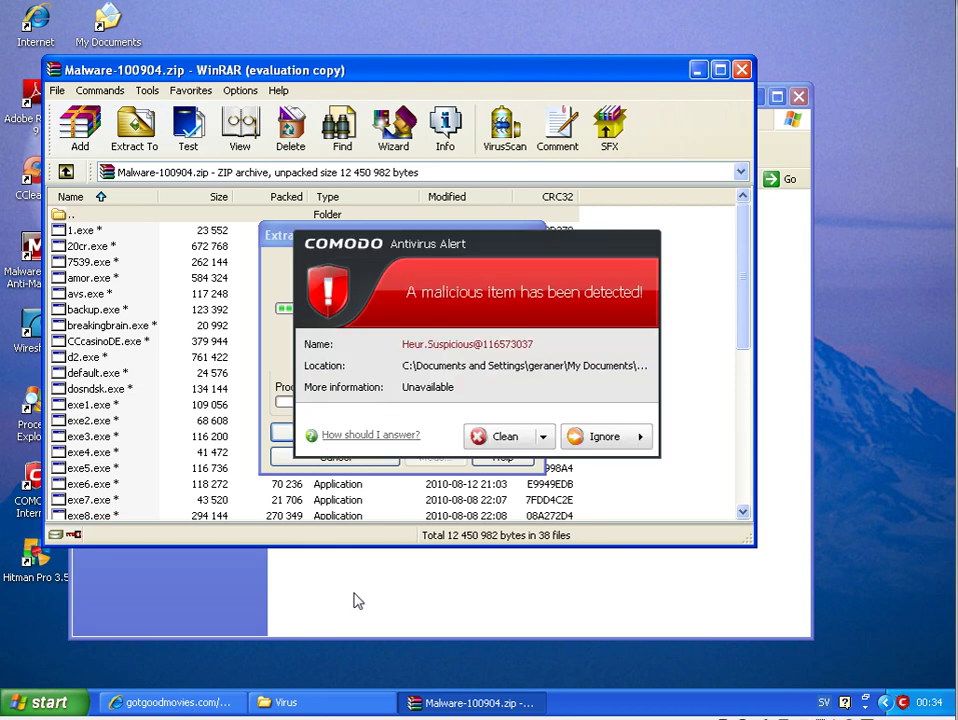
Step: Clean the first malicious items reported during the Malware-100904.zip extraction and close the browser window showing the Bing search
click(515, 440)
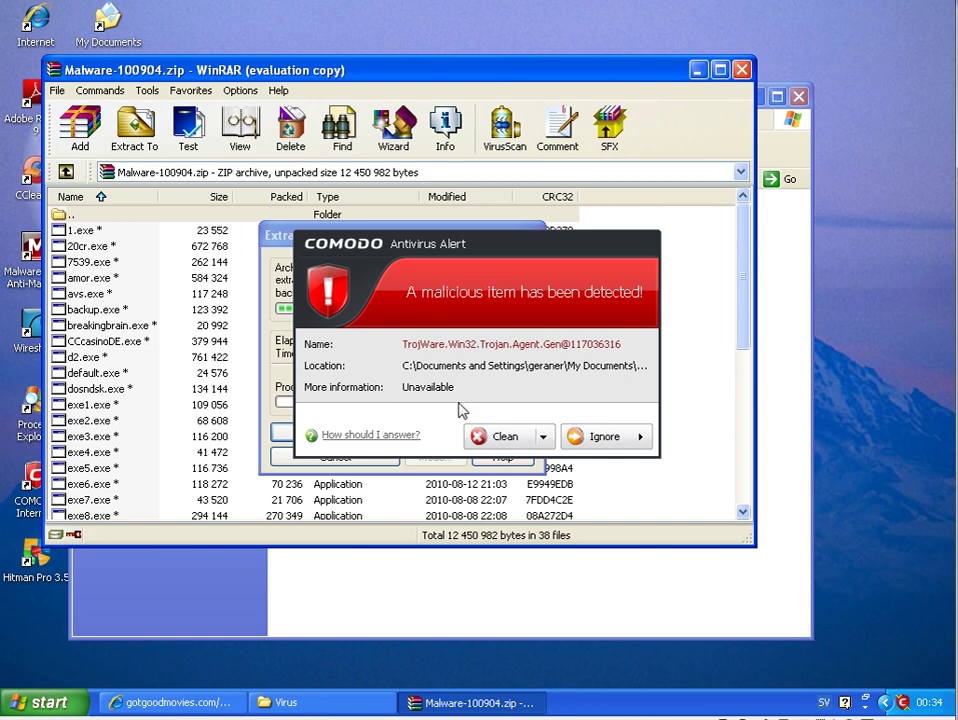
click(516, 444)
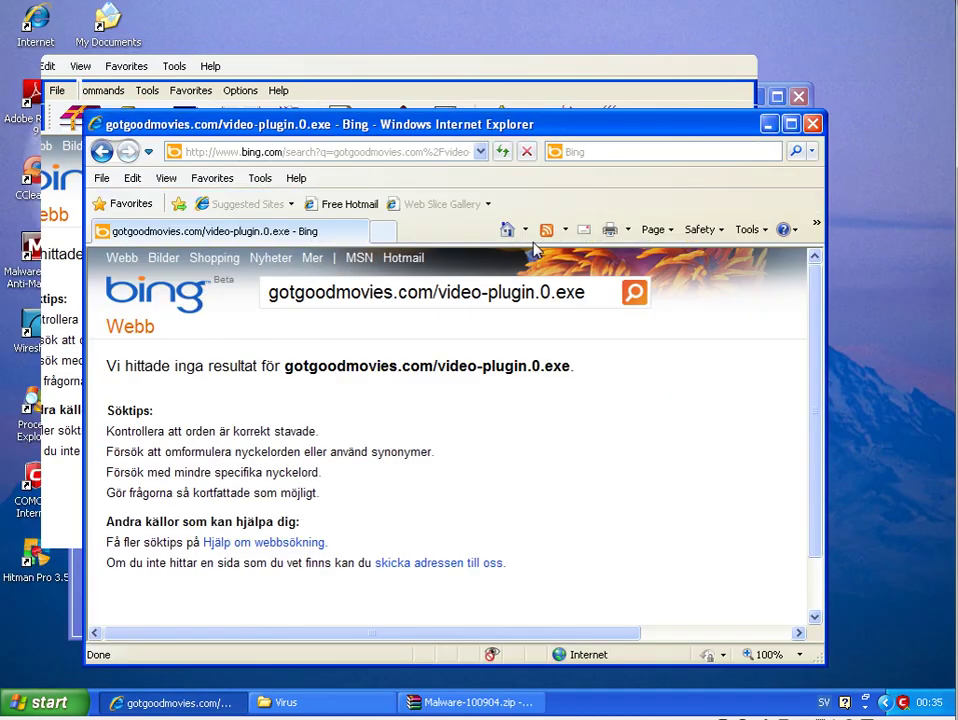
click(390, 152)
click(813, 124)
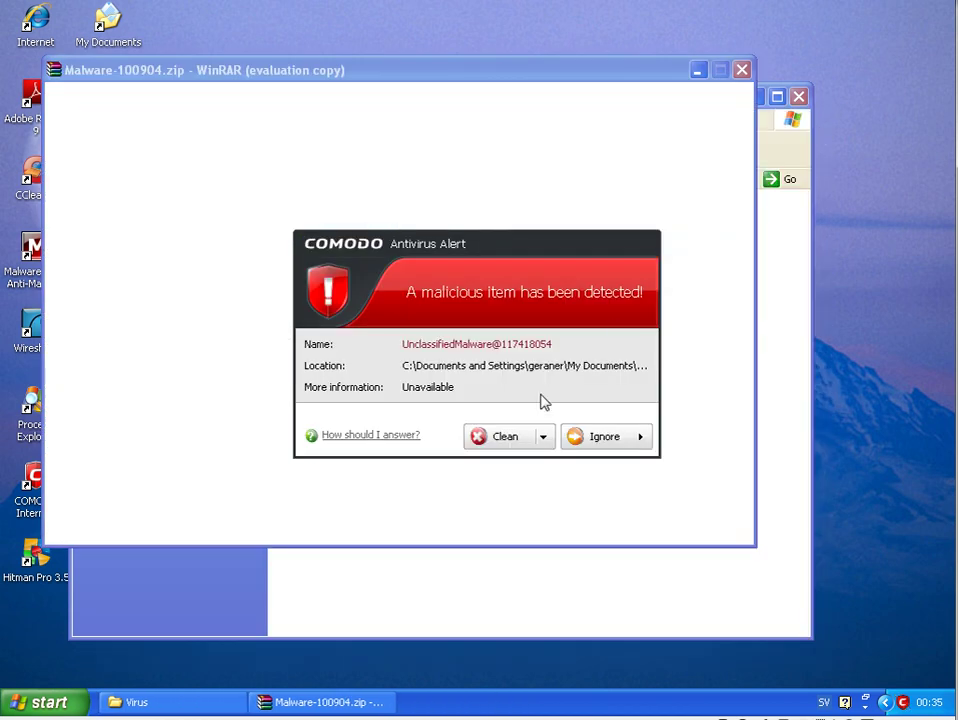
Step: Clean each further malicious item reported by the Antivirus alerts while Malware-100904.zip keeps extracting
click(546, 440)
click(515, 444)
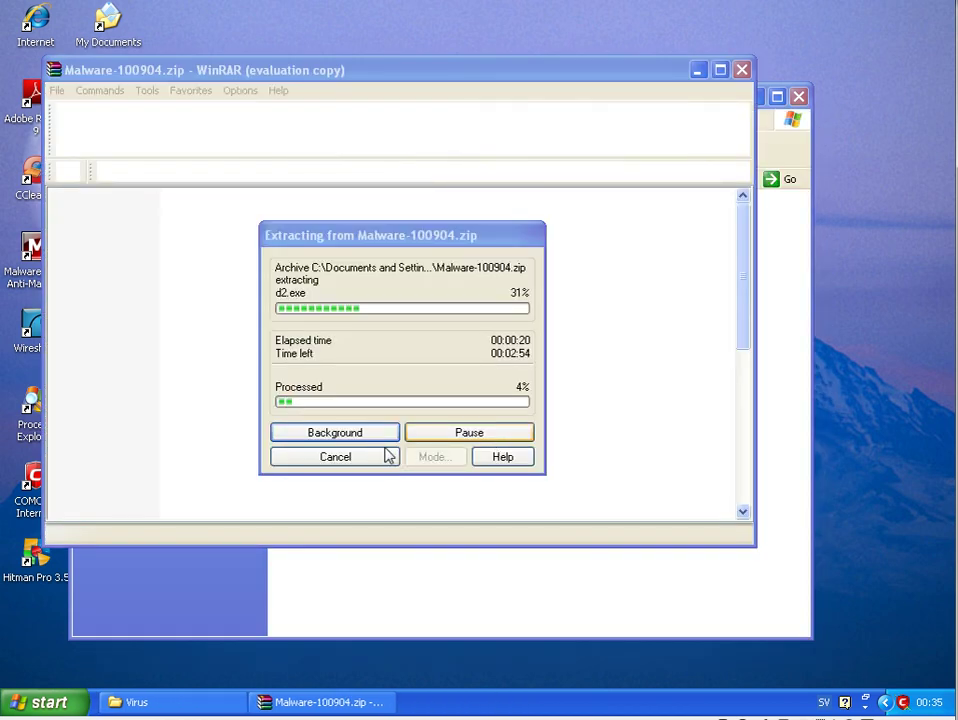
click(485, 439)
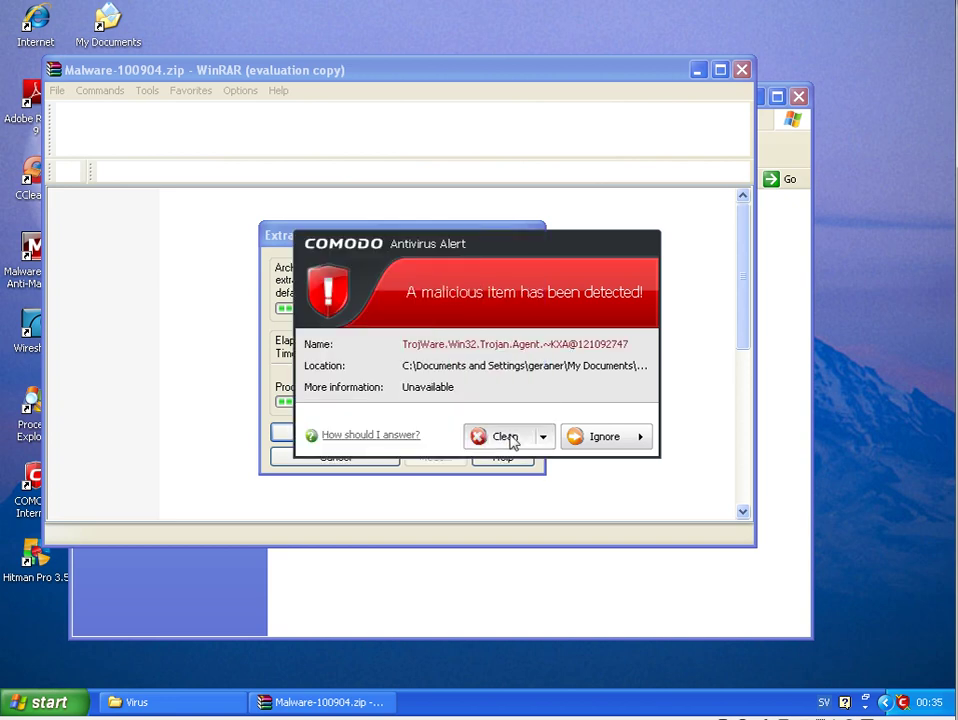
click(513, 442)
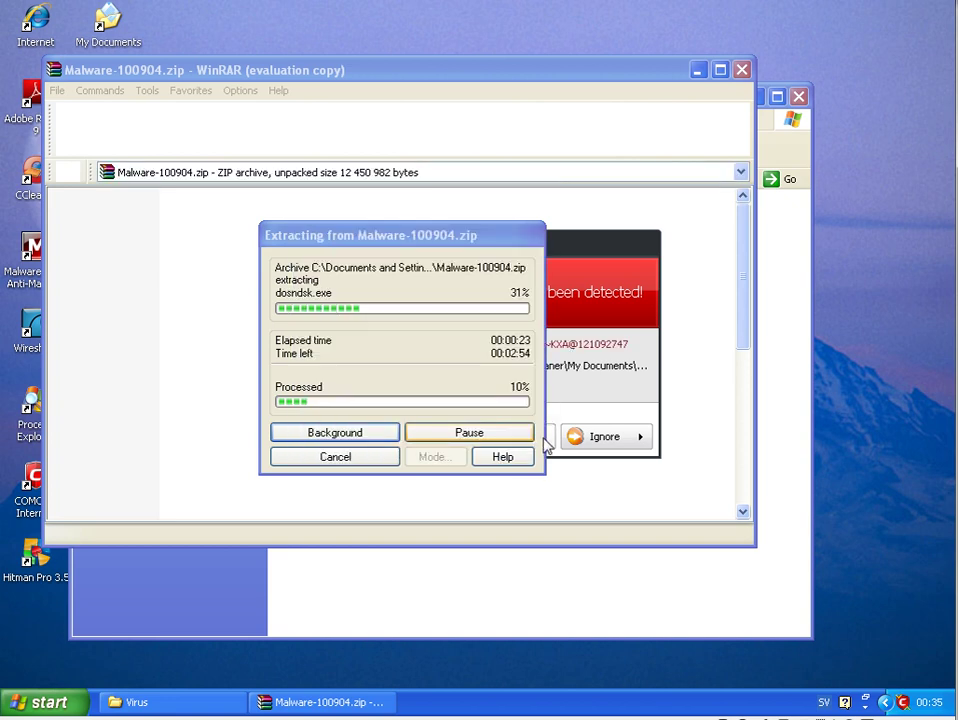
click(524, 440)
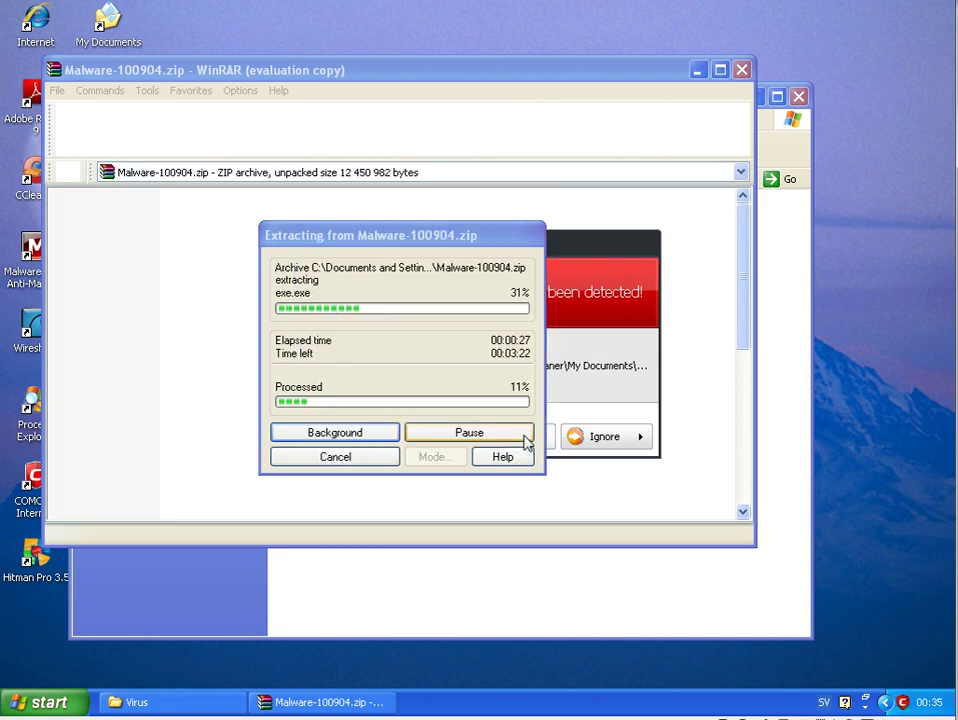
click(513, 432)
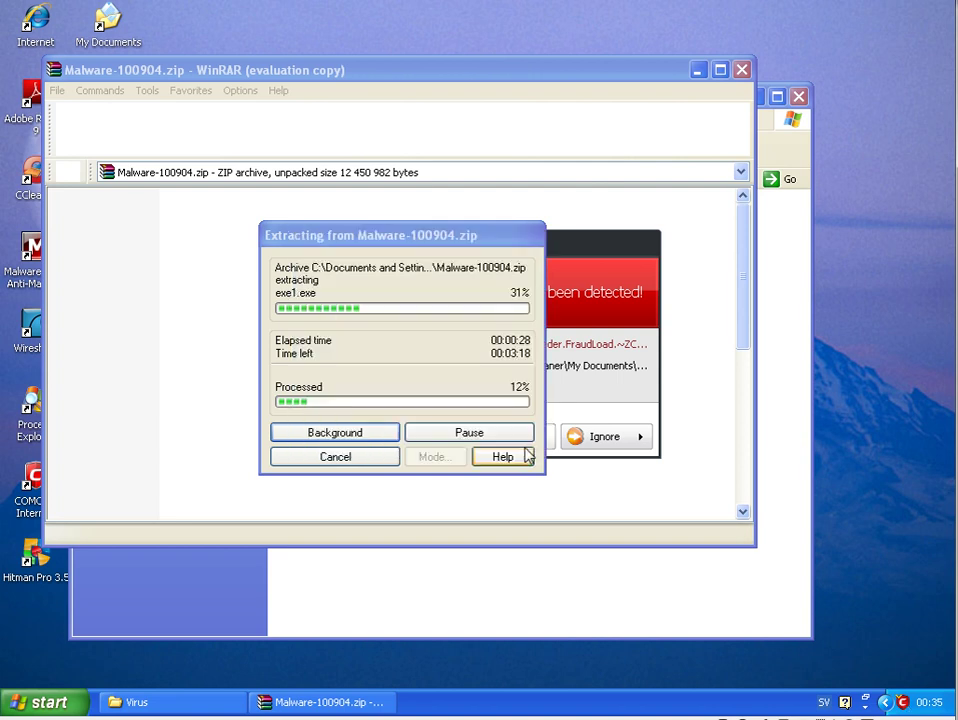
Step: Move the Antivirus alert clear of the extraction progress window and clean all remaining malicious items from Malware-100904.zip
drag(472, 261, 729, 415)
click(740, 603)
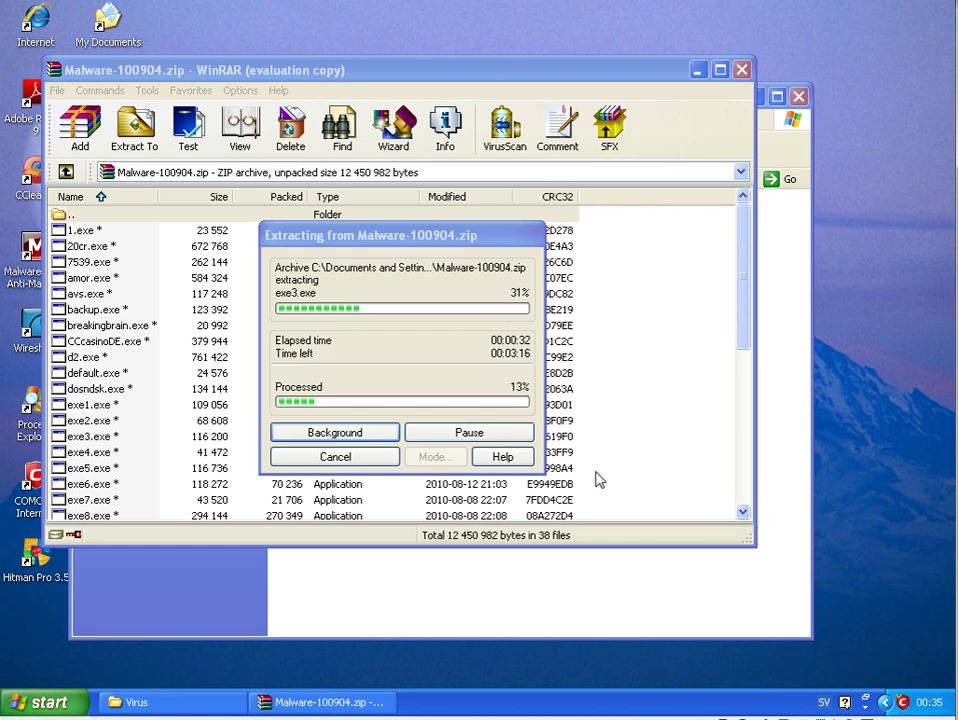
click(760, 600)
click(772, 606)
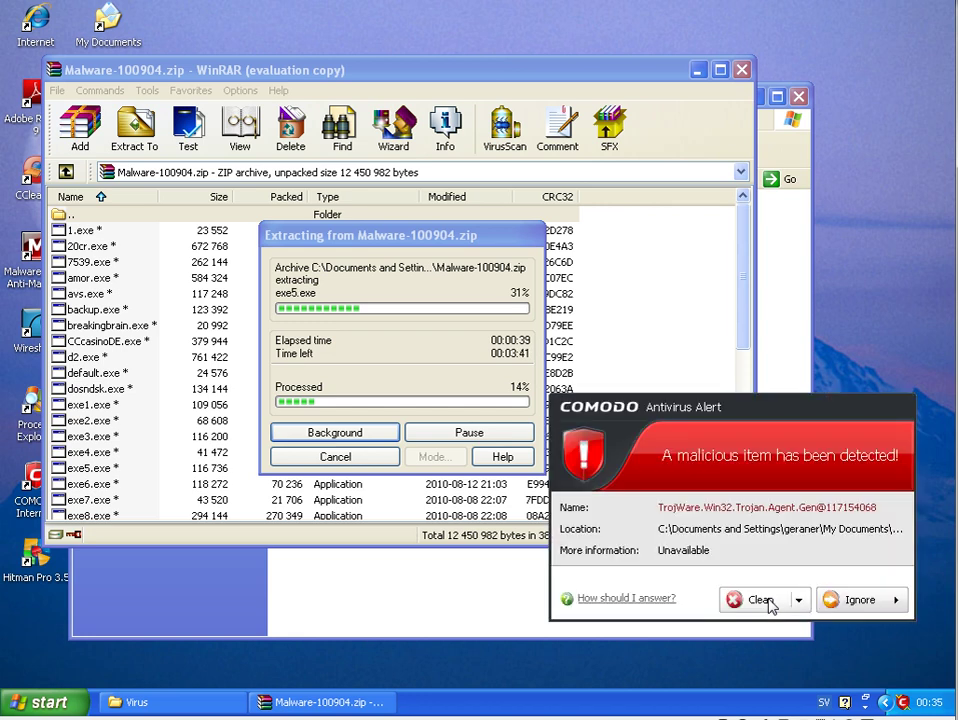
click(772, 606)
click(772, 606)
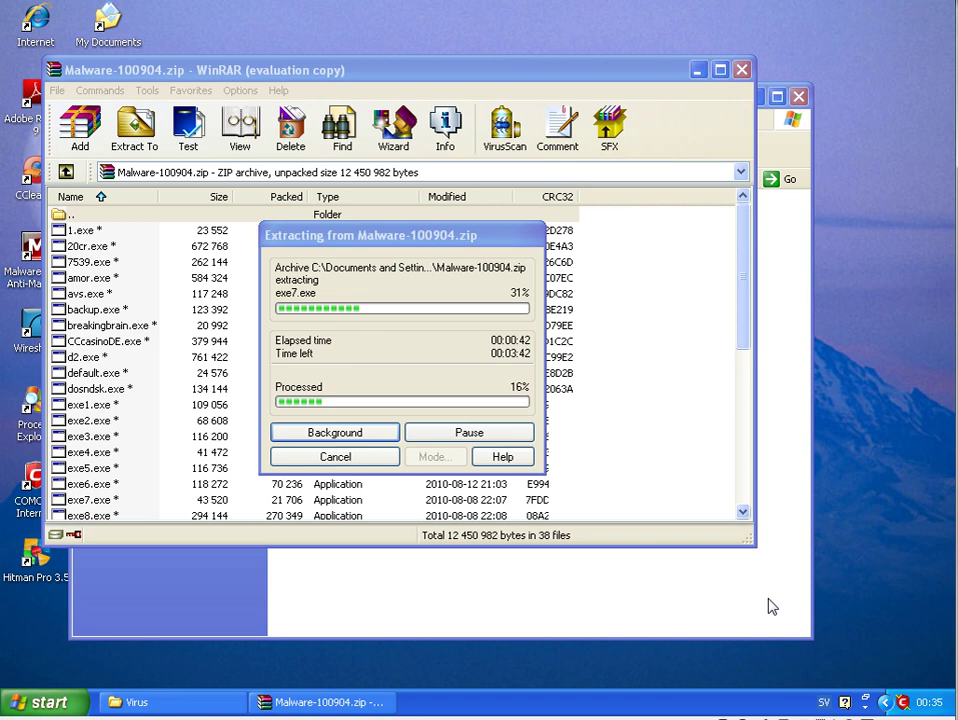
click(745, 603)
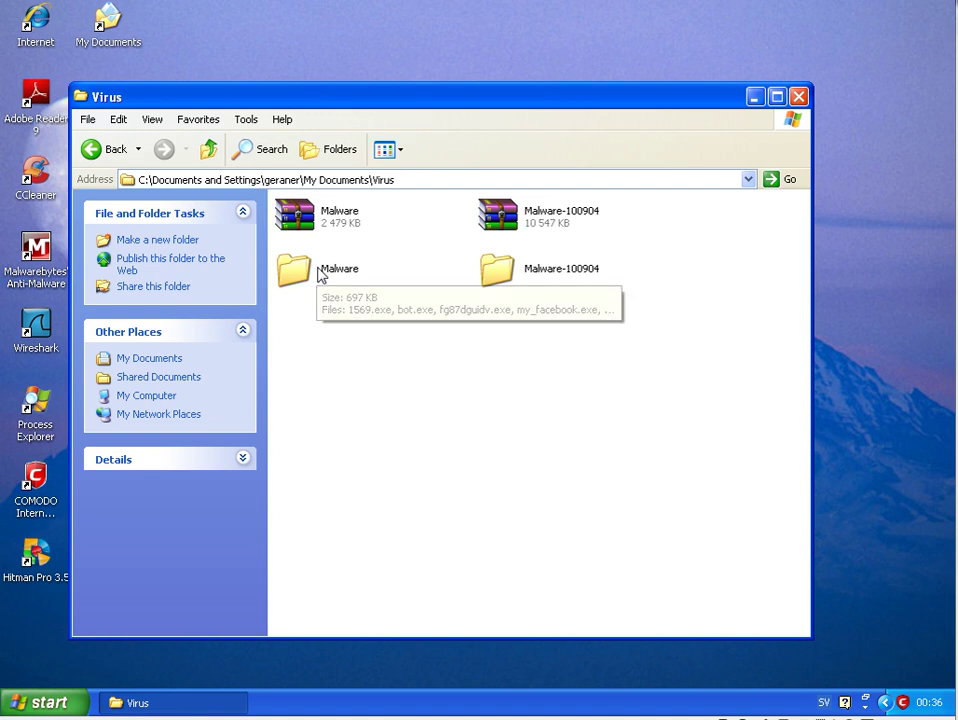
Step: Open the extracted Malware folder and run the _xgrab_v2 and 1569 samples
double_click(320, 276)
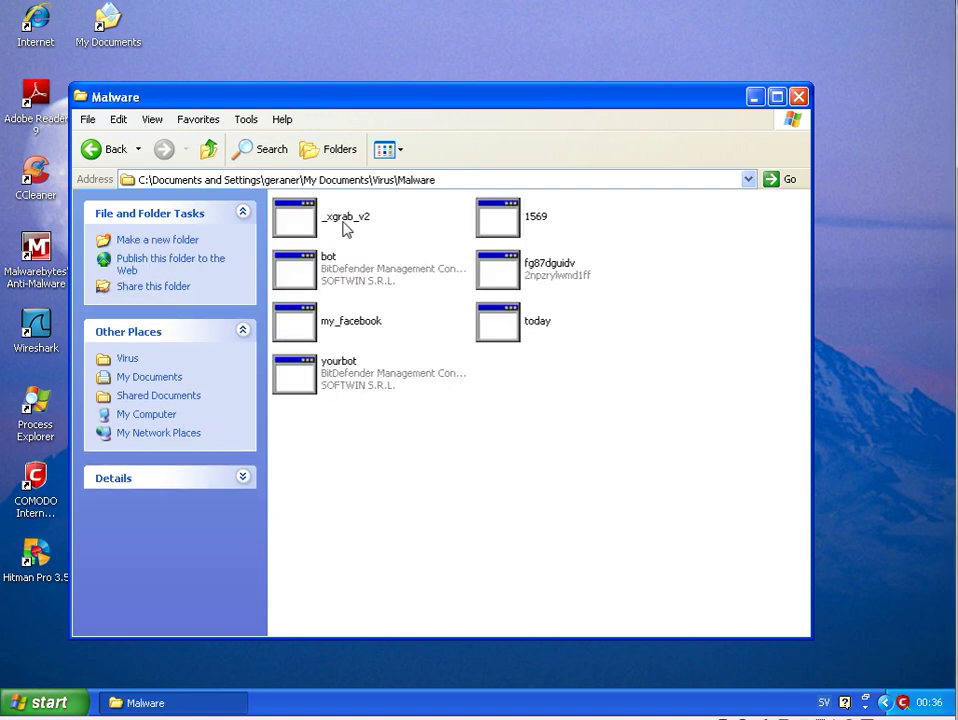
double_click(343, 228)
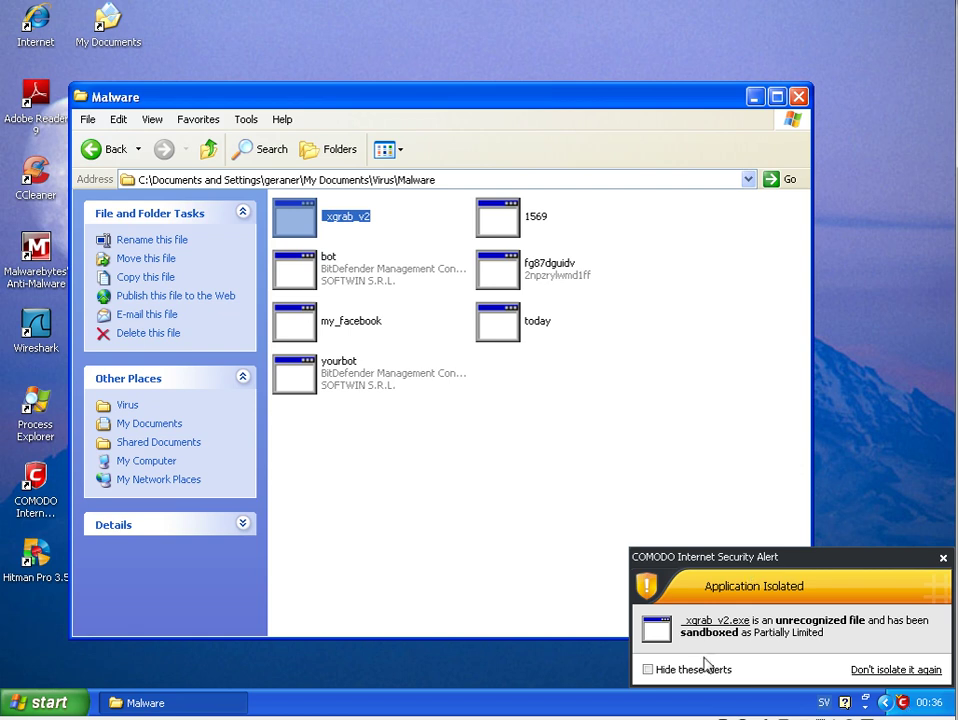
click(505, 205)
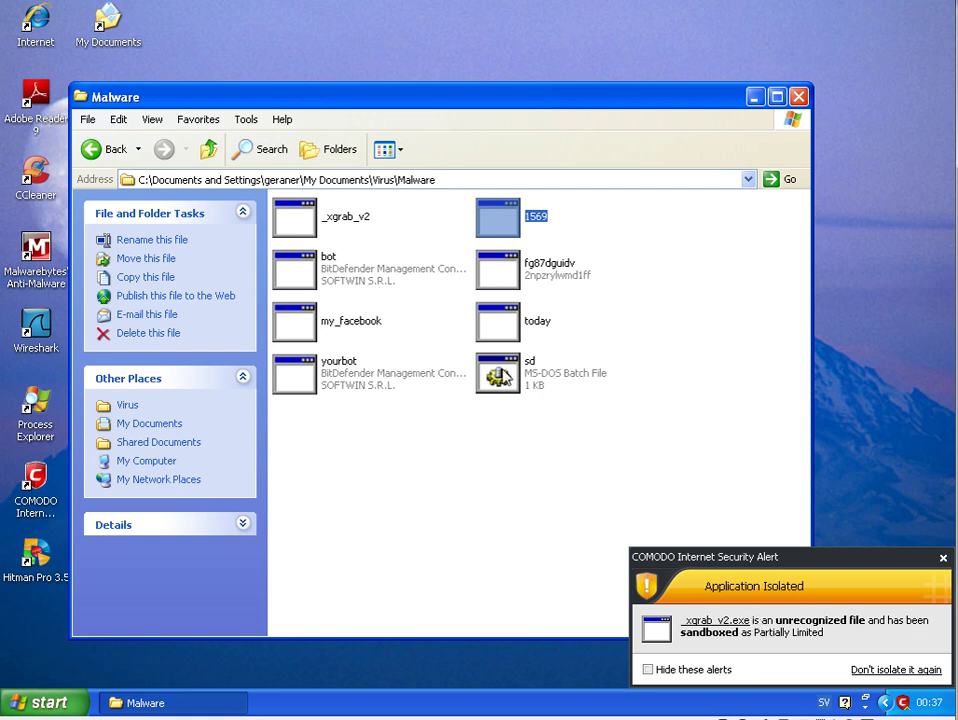
Step: Run the bot sample and dismiss the Application Isolated alert for _xgrab_v2.exe
click(327, 277)
click(329, 277)
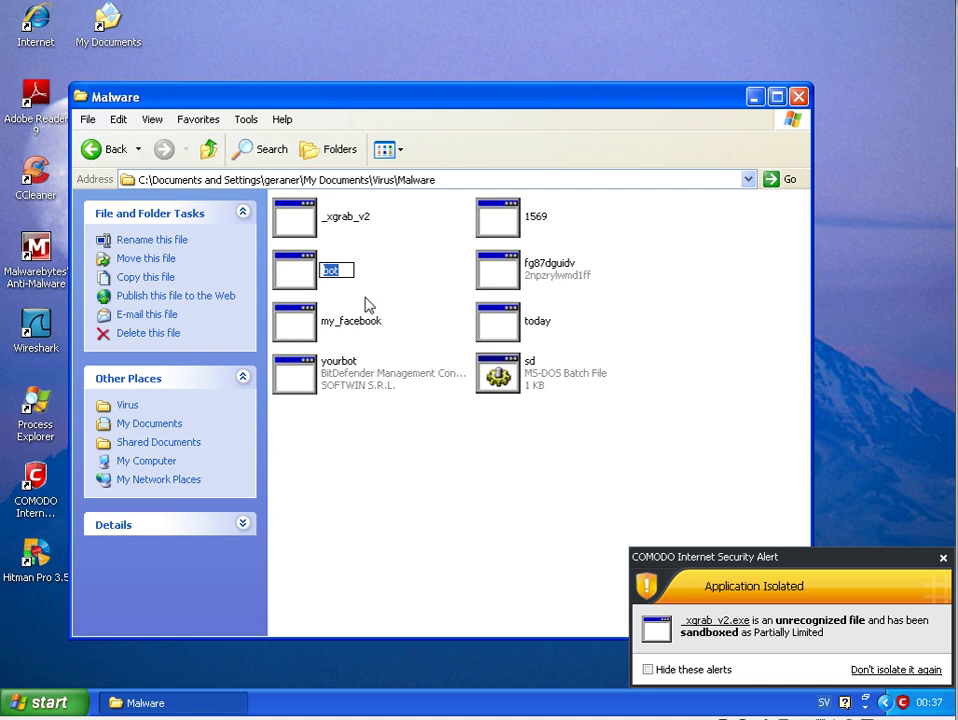
click(318, 287)
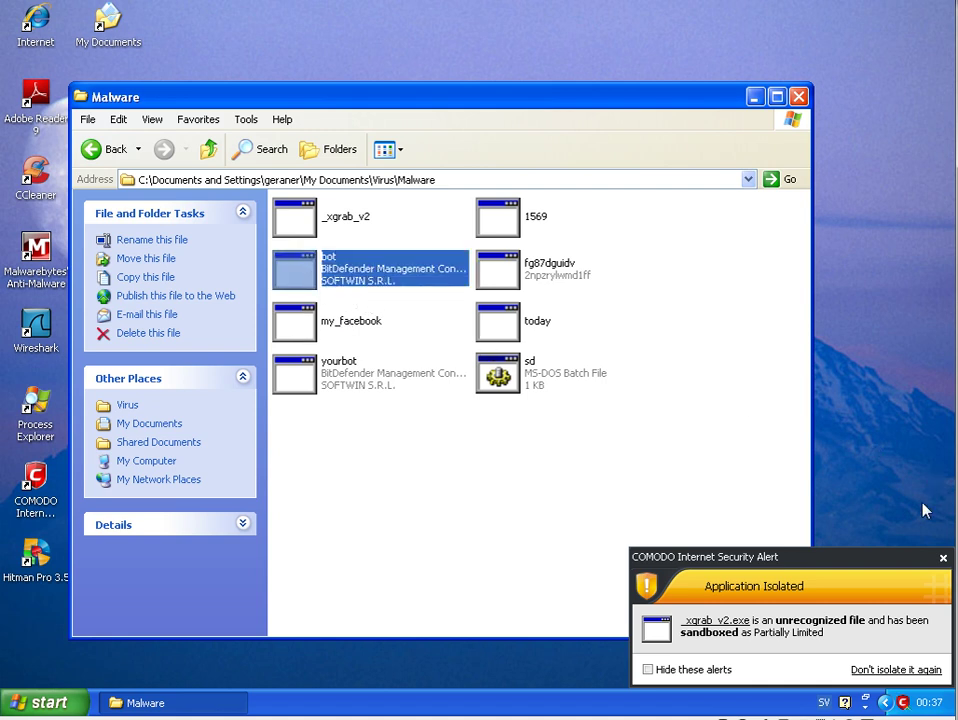
click(943, 558)
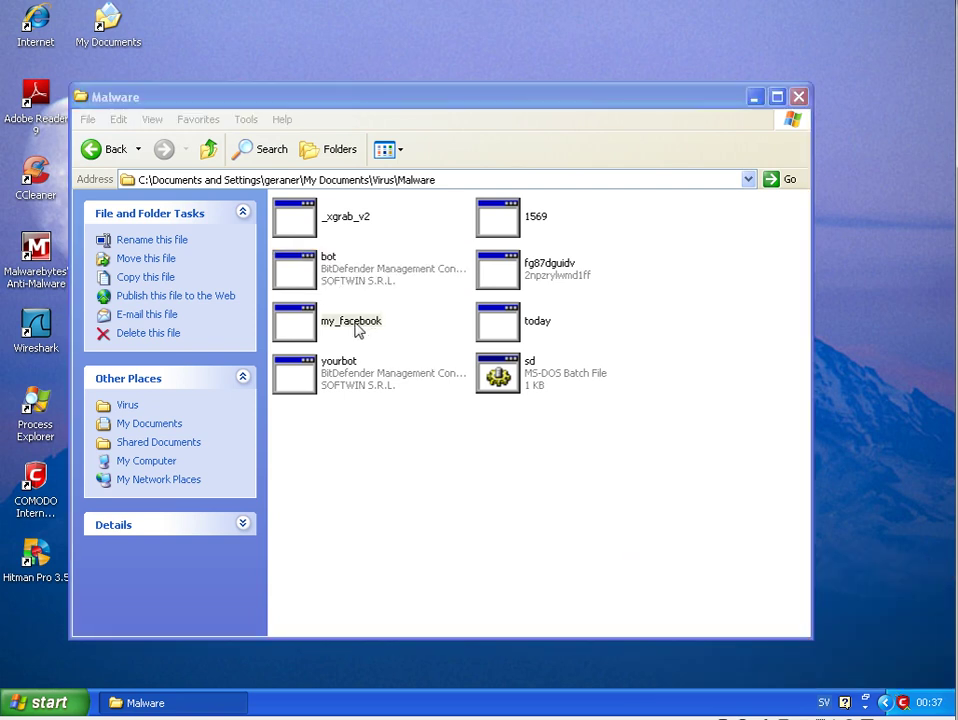
Step: Run the today sample, then open Process Explorer and bring the Malware folder back in front of it
click(505, 323)
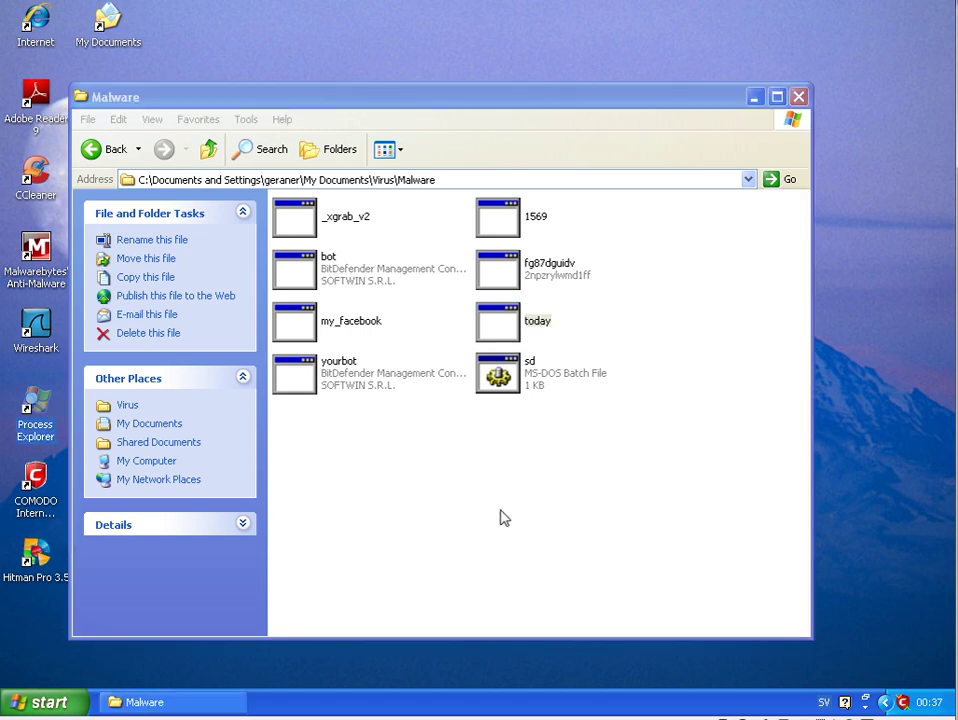
double_click(476, 327)
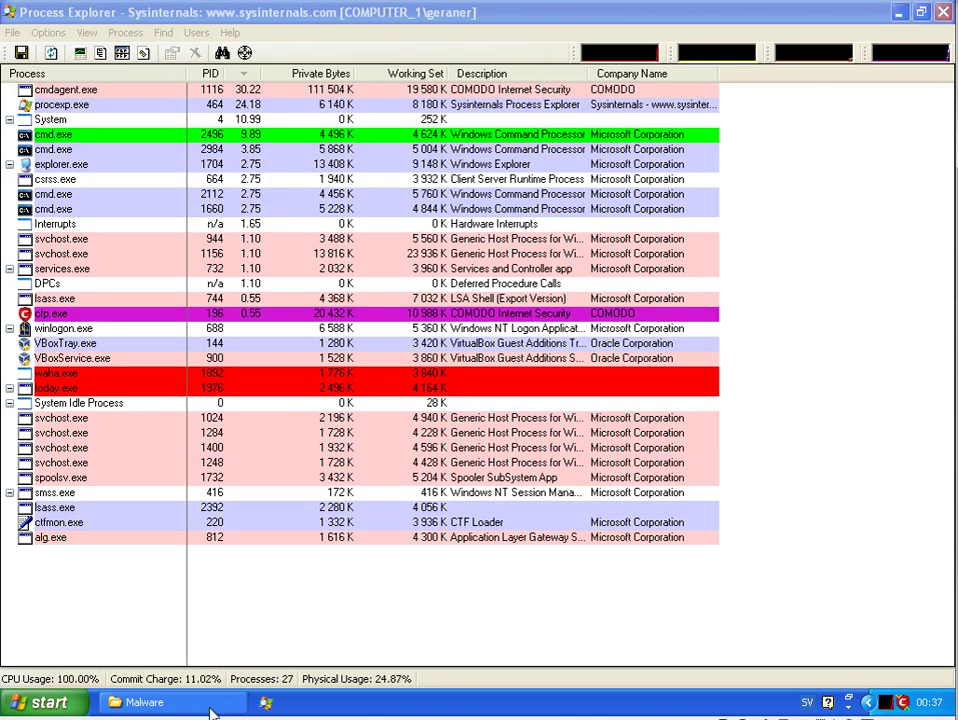
click(211, 712)
click(211, 712)
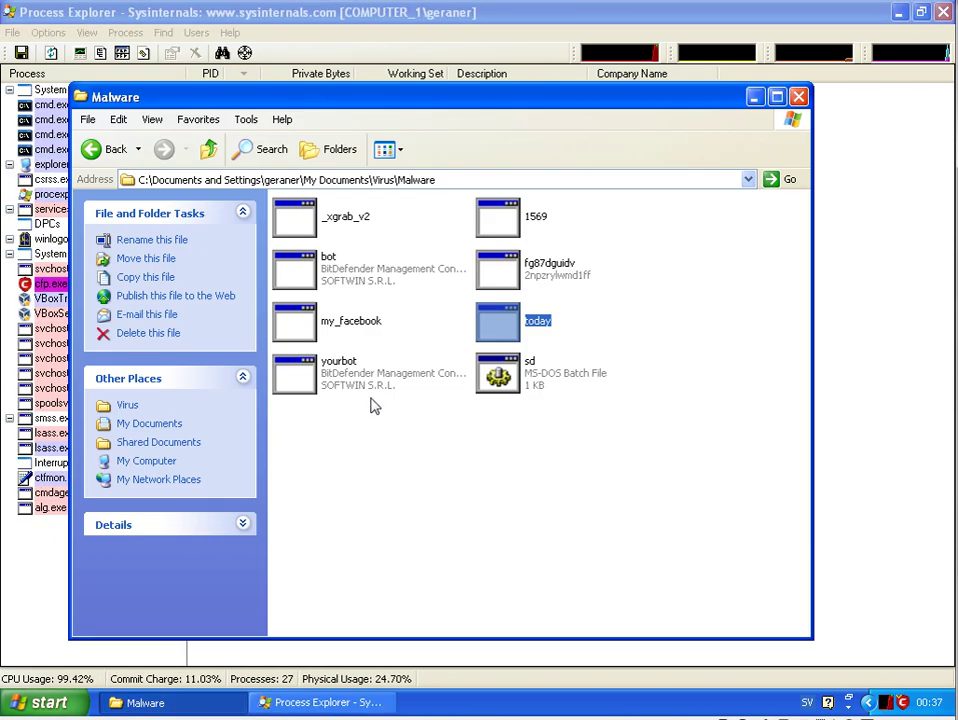
Step: Run yourbot, move the Malware folder window off the Process Explorer process names, and run today again
click(336, 385)
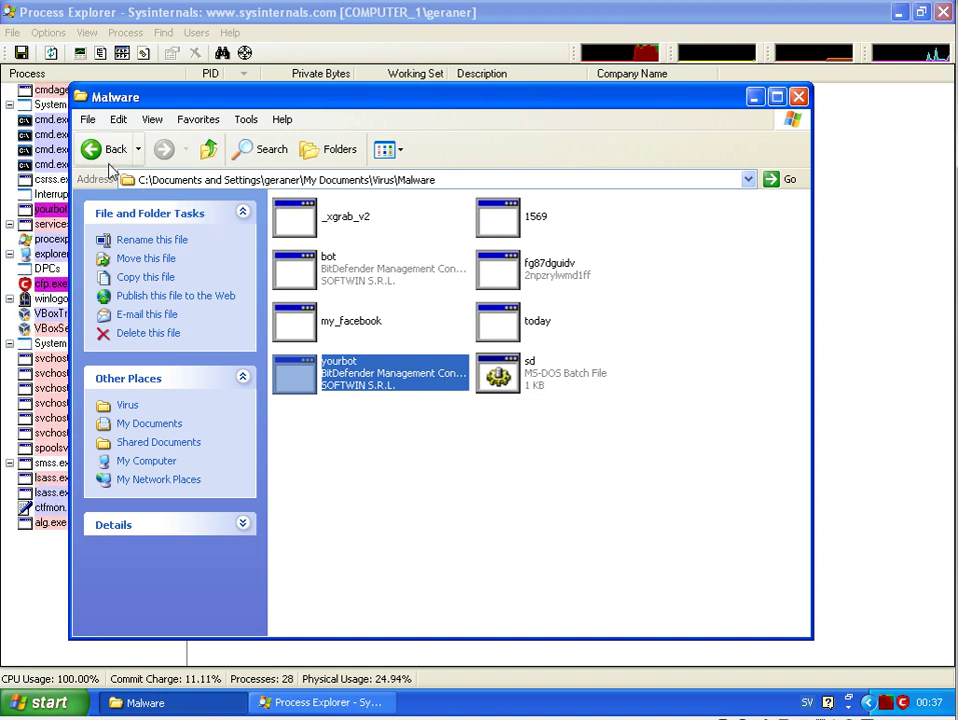
drag(218, 93, 284, 46)
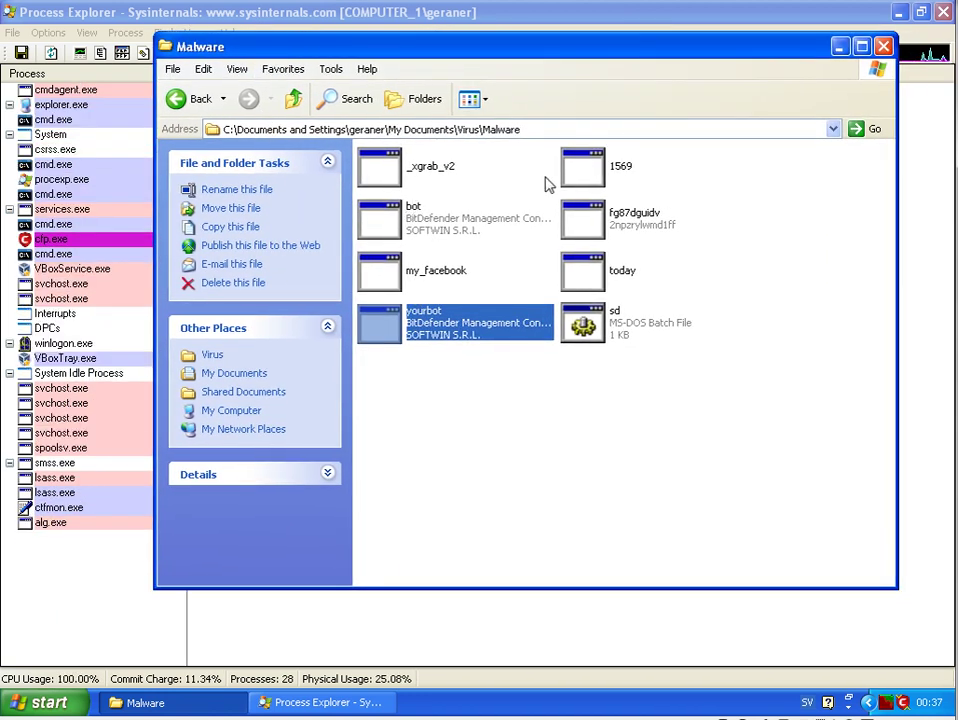
double_click(588, 287)
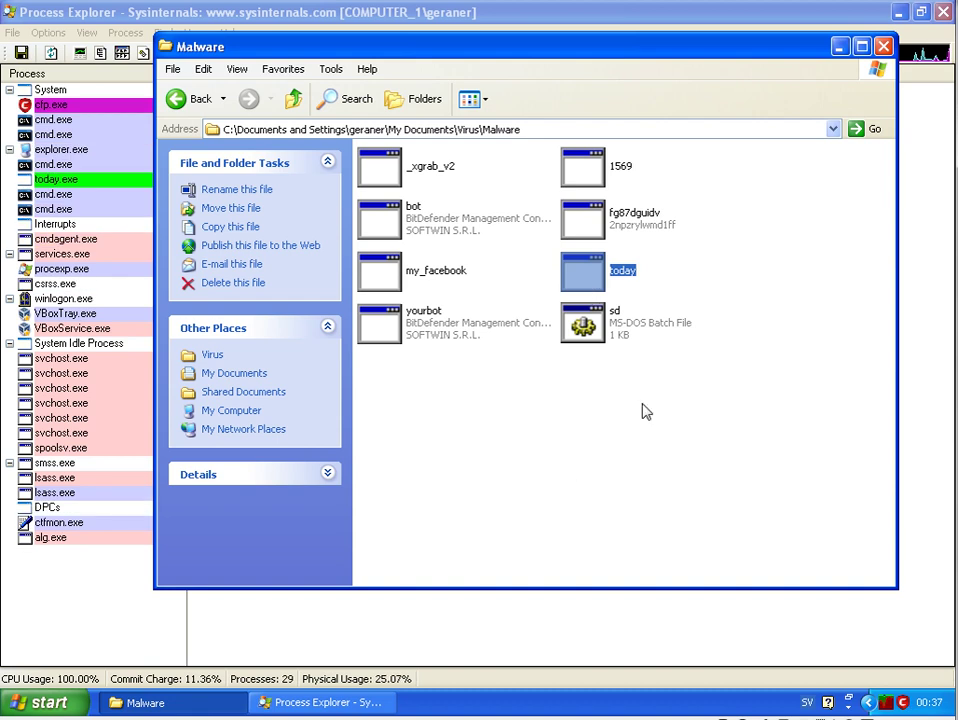
Step: Go back to the Virus folder, open Malware-100904, and run the breakingbrain and inst samples
click(197, 100)
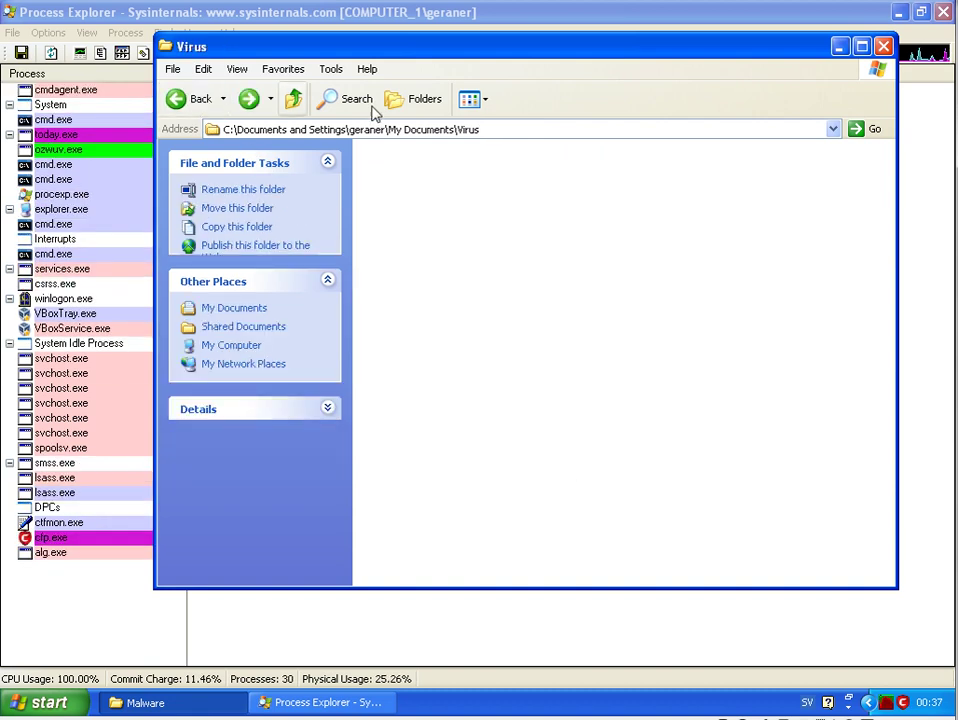
double_click(629, 177)
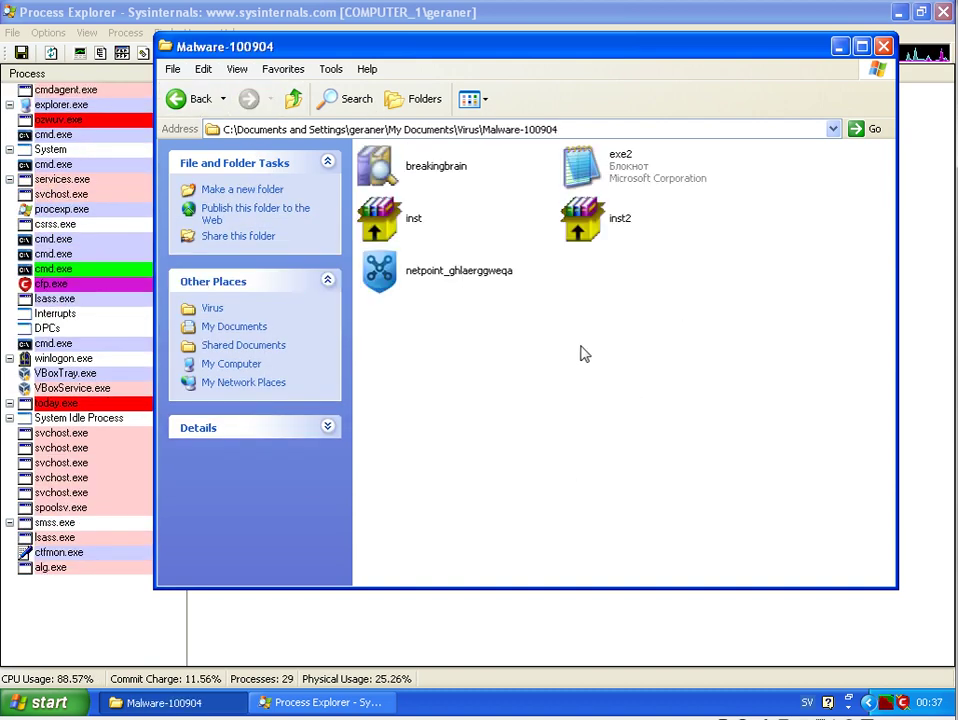
key(Down)
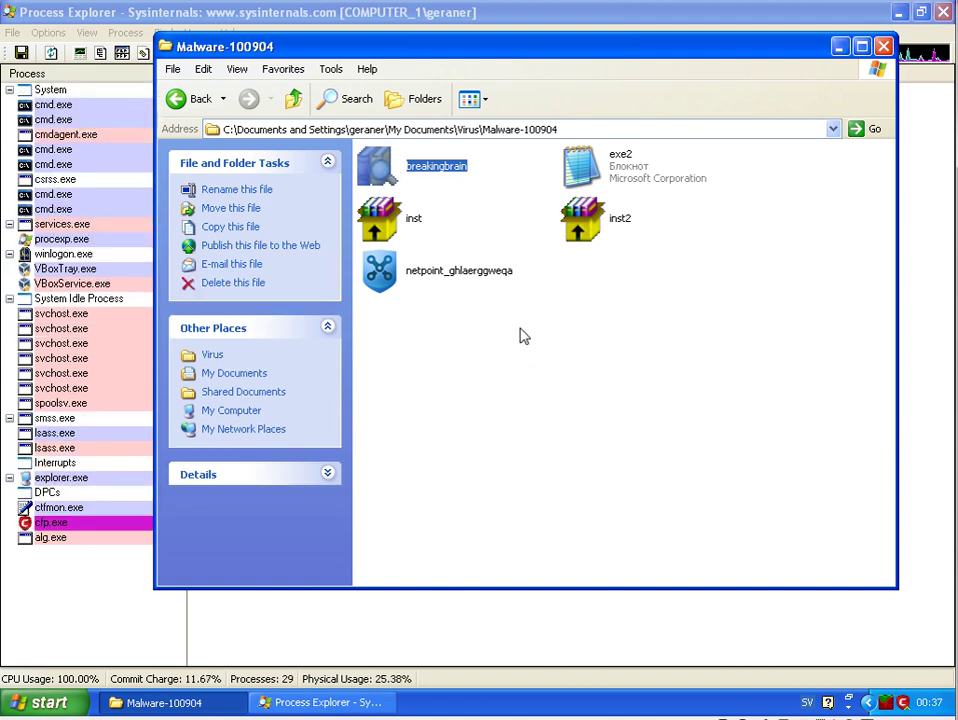
key(Return)
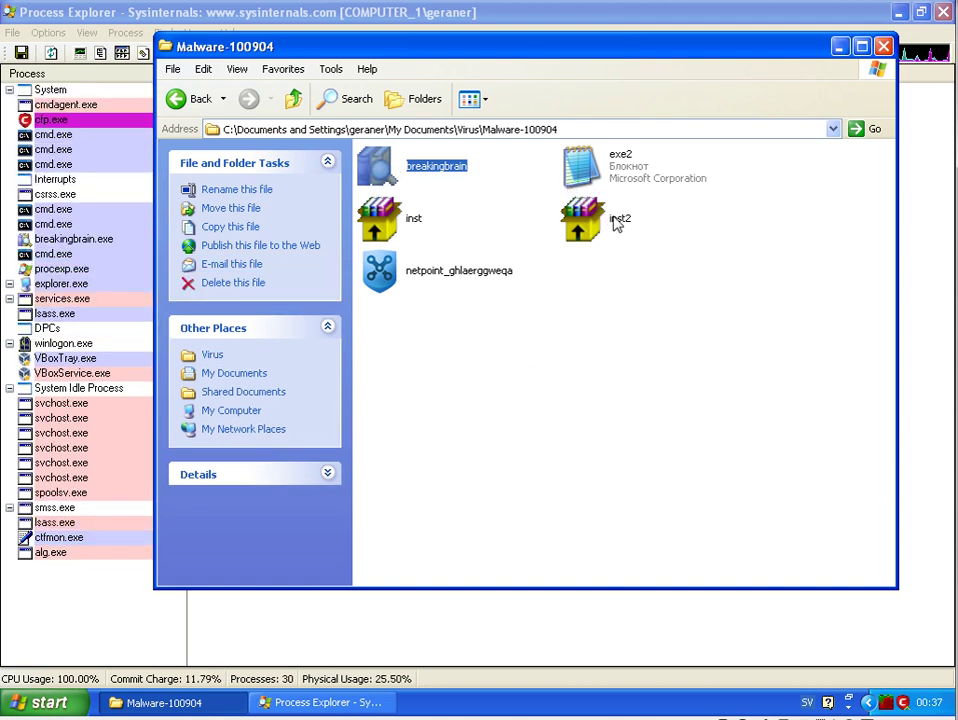
click(414, 220)
click(416, 222)
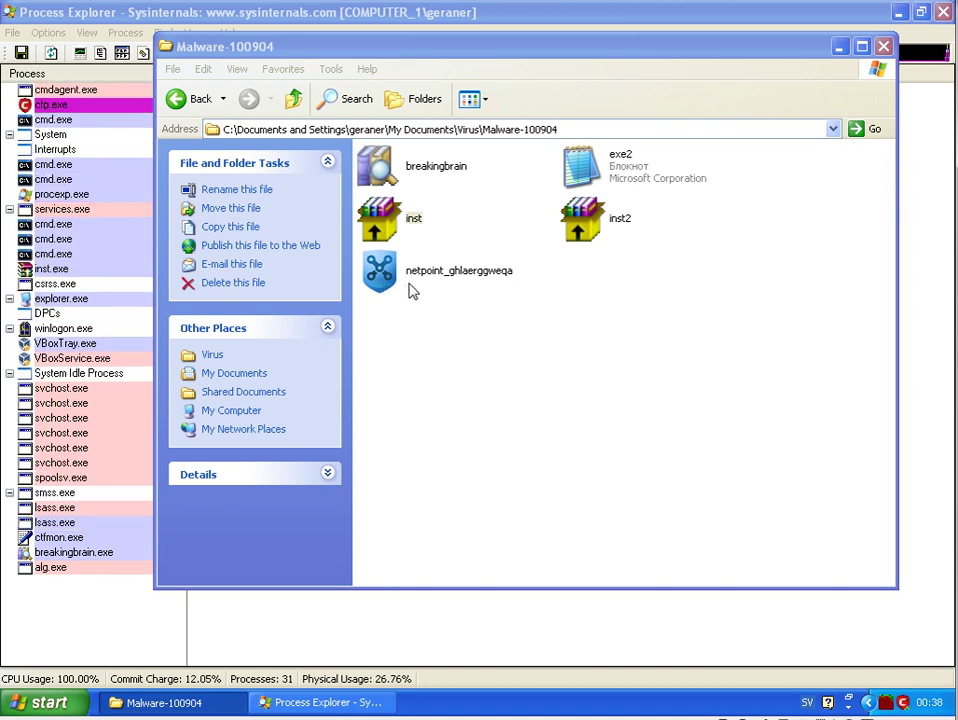
Step: Run the netpoint_ghlaerggweqa sample, clean the detected avpc2009.exe, and dismiss the error about that file
click(413, 289)
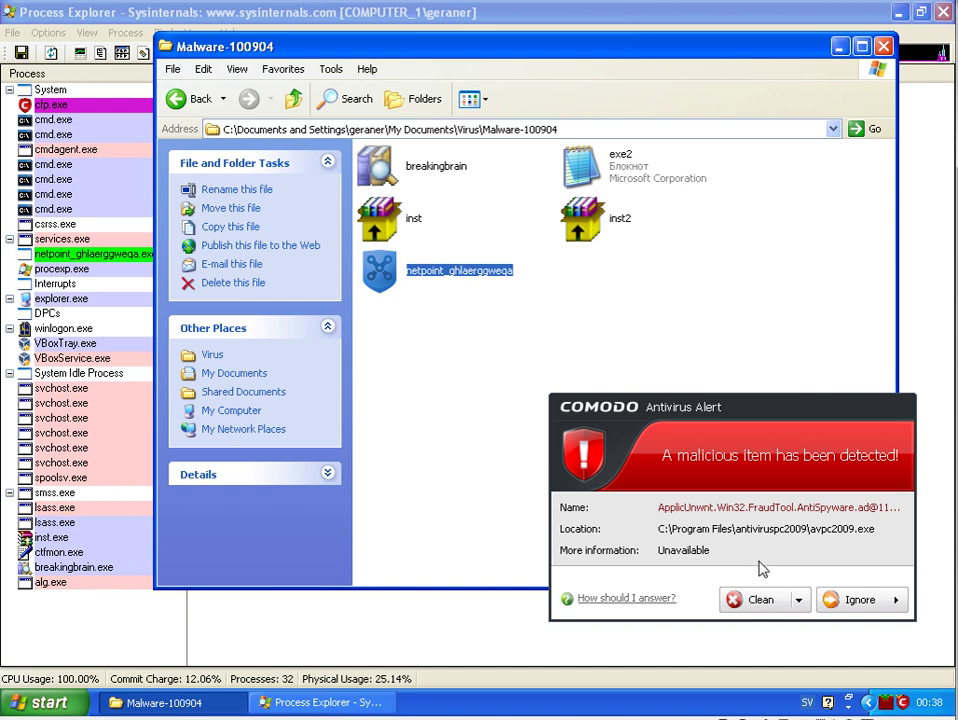
click(769, 606)
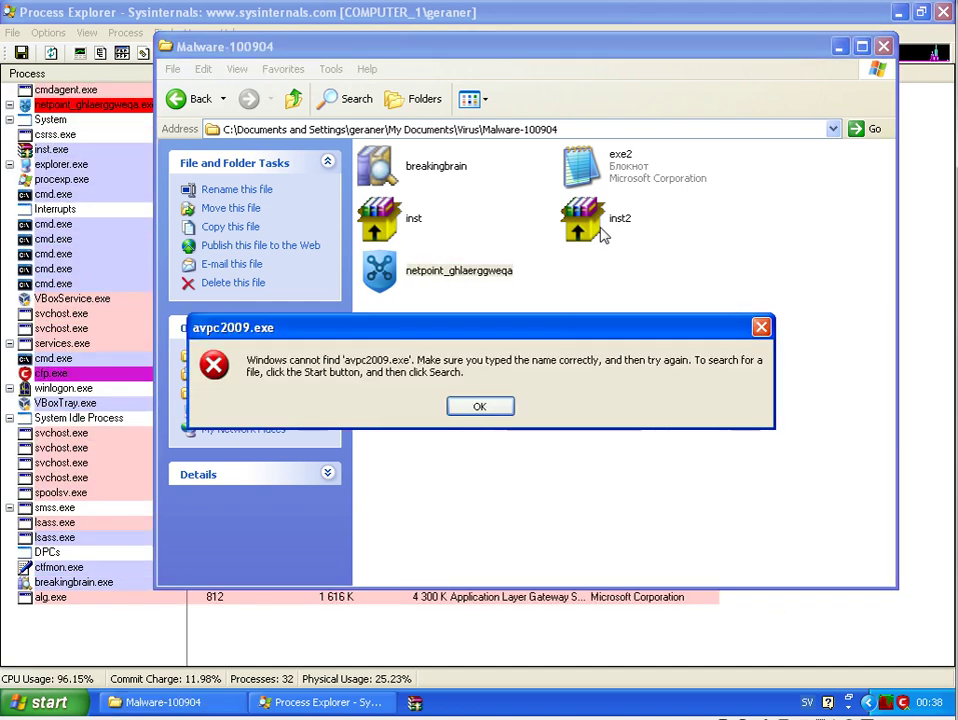
click(474, 405)
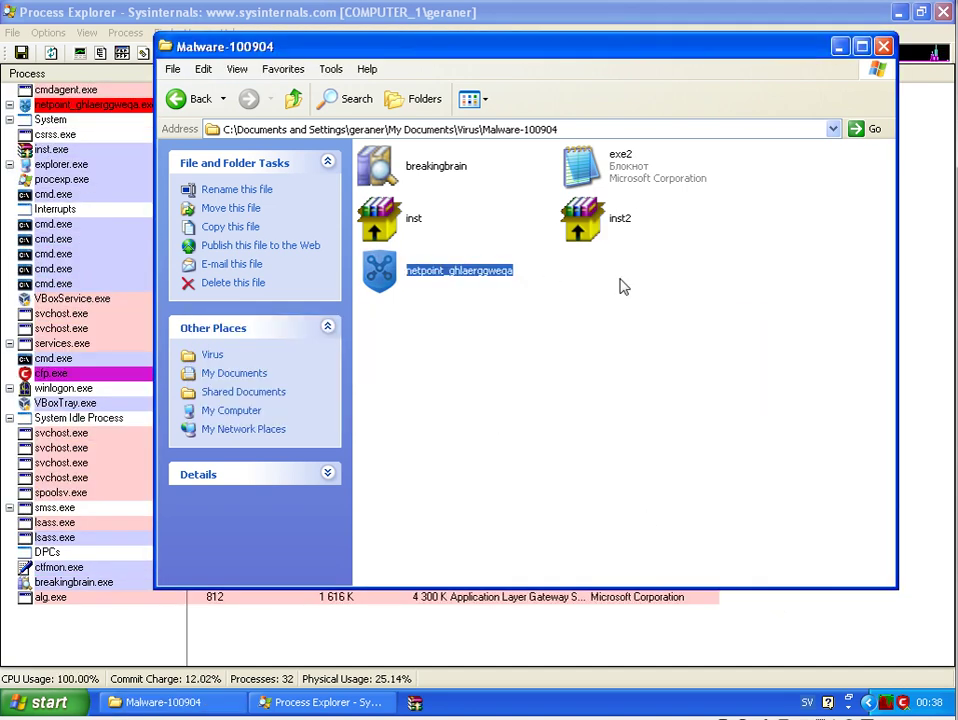
Step: Run the inst2 sample, clean the detected avpc2009.exe, and close the antiviruspc2009 installer, the Malware-100904 folder and Process Explorer
click(621, 218)
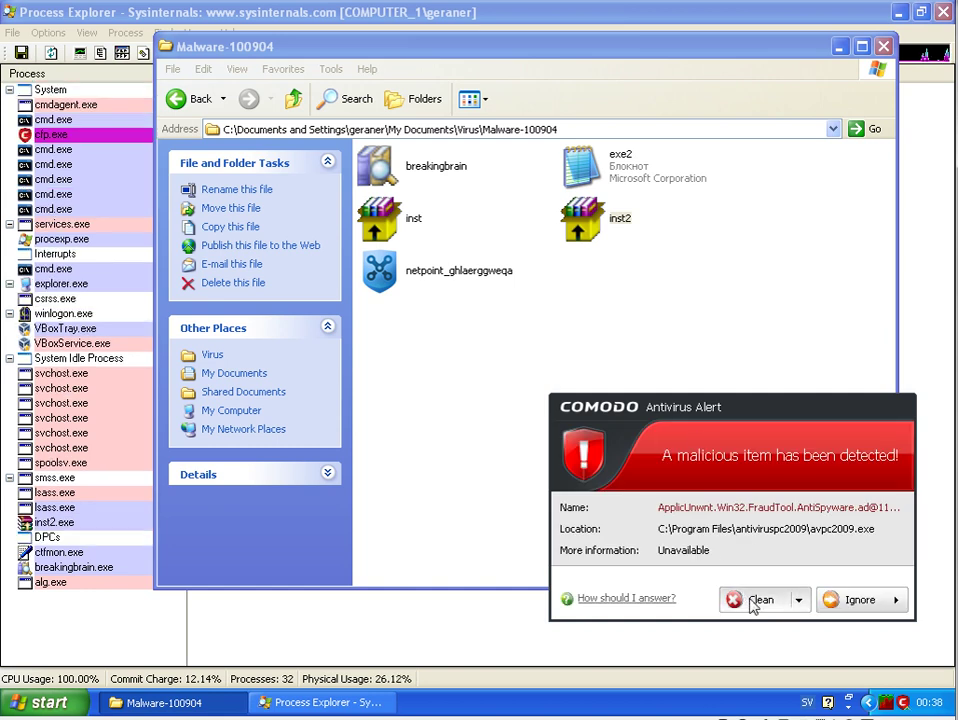
click(757, 600)
click(494, 414)
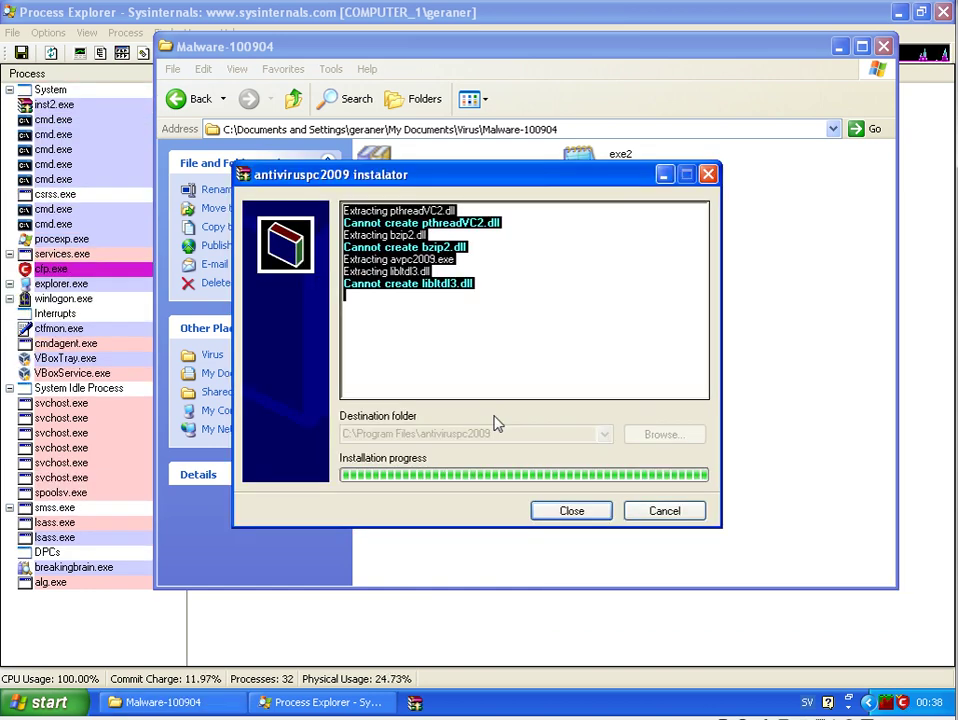
click(595, 516)
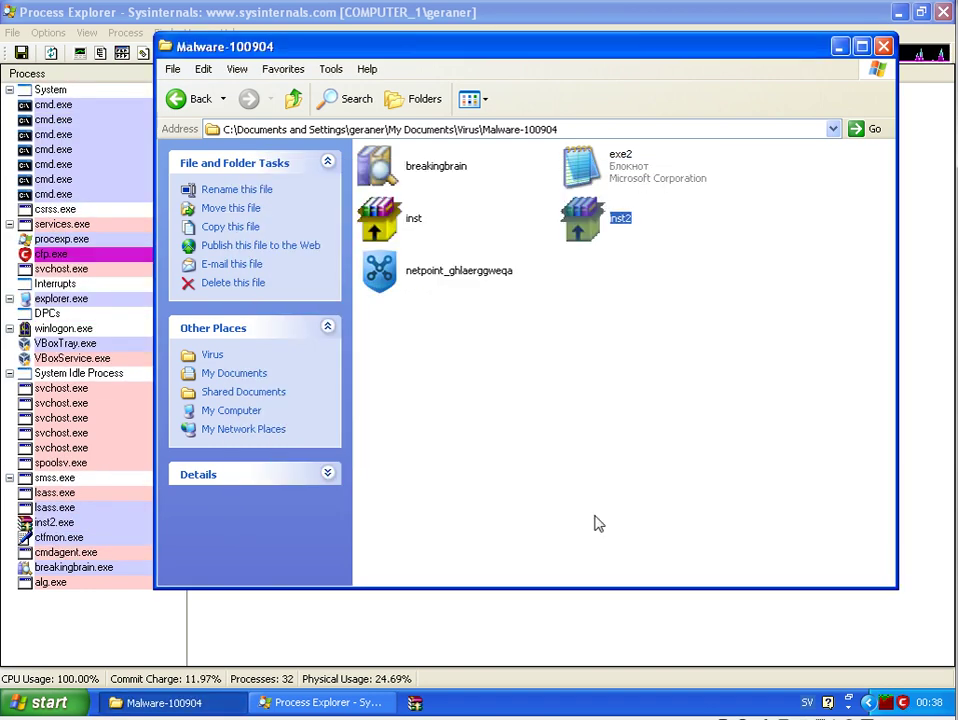
click(884, 46)
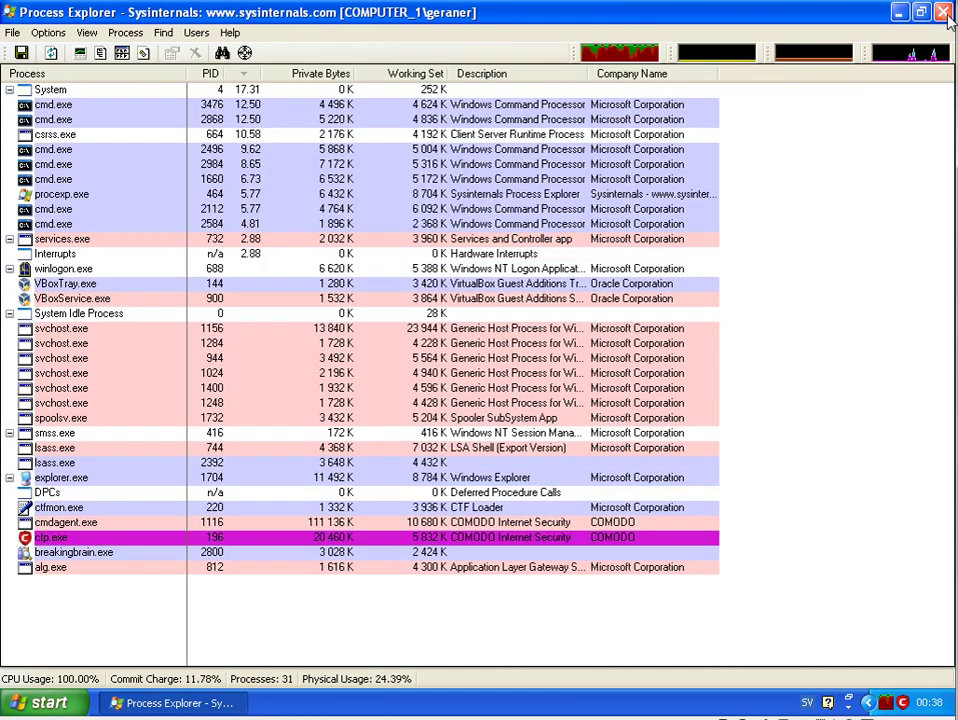
click(943, 12)
Step: Open COMODO, examine the Defense+ active process list for sandbox levels and verdicts, and close COMODO again
double_click(902, 701)
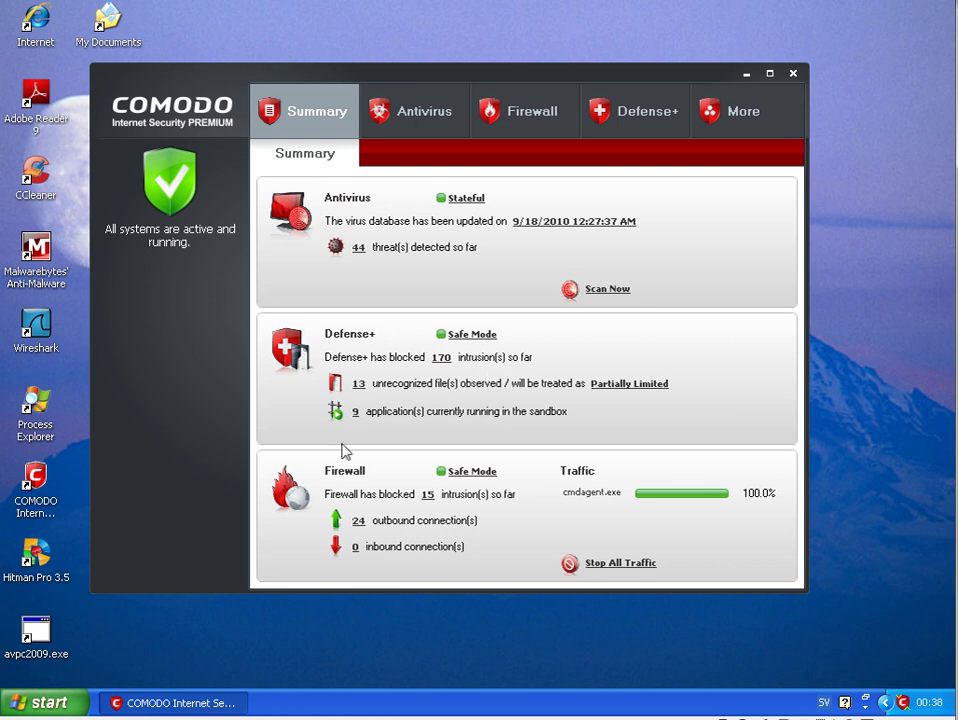
click(676, 115)
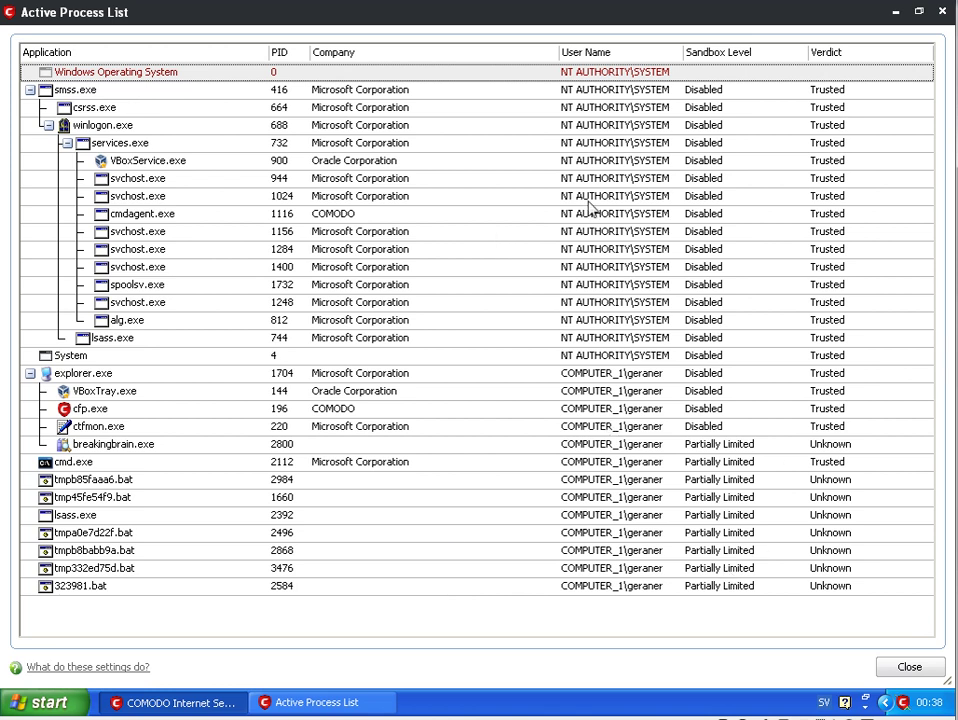
click(942, 11)
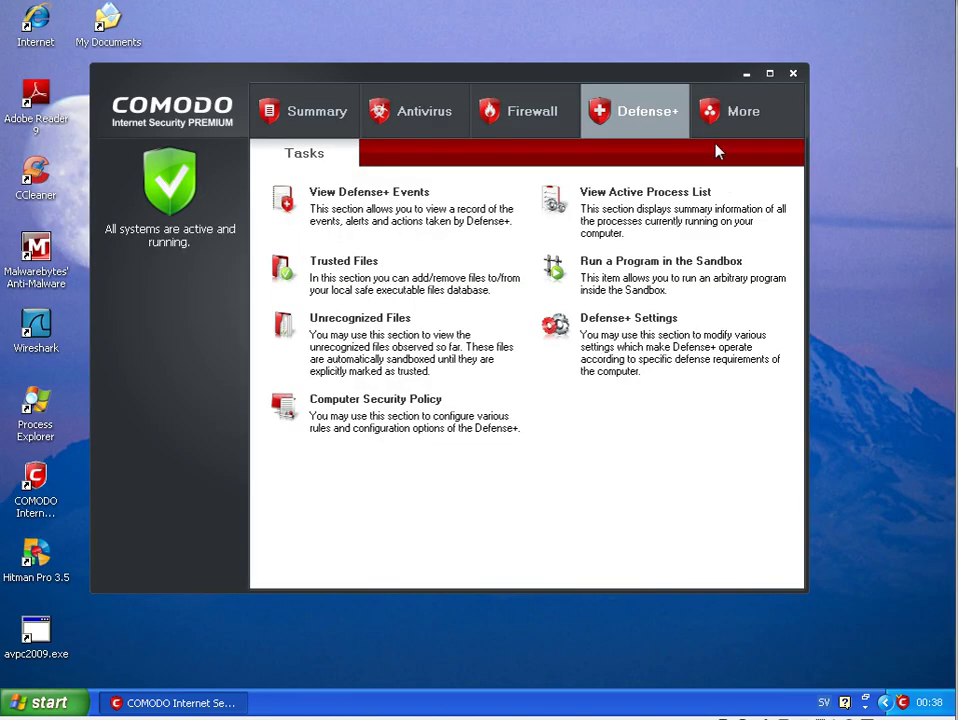
click(349, 116)
click(793, 73)
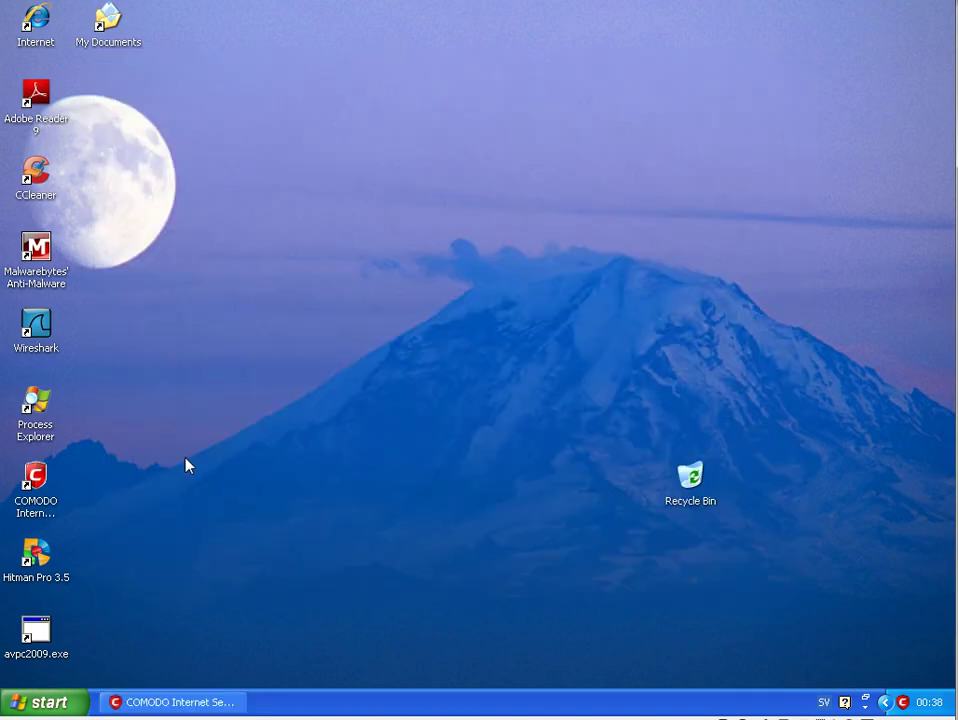
Step: Restart the Windows XP computer
click(85, 706)
click(560, 599)
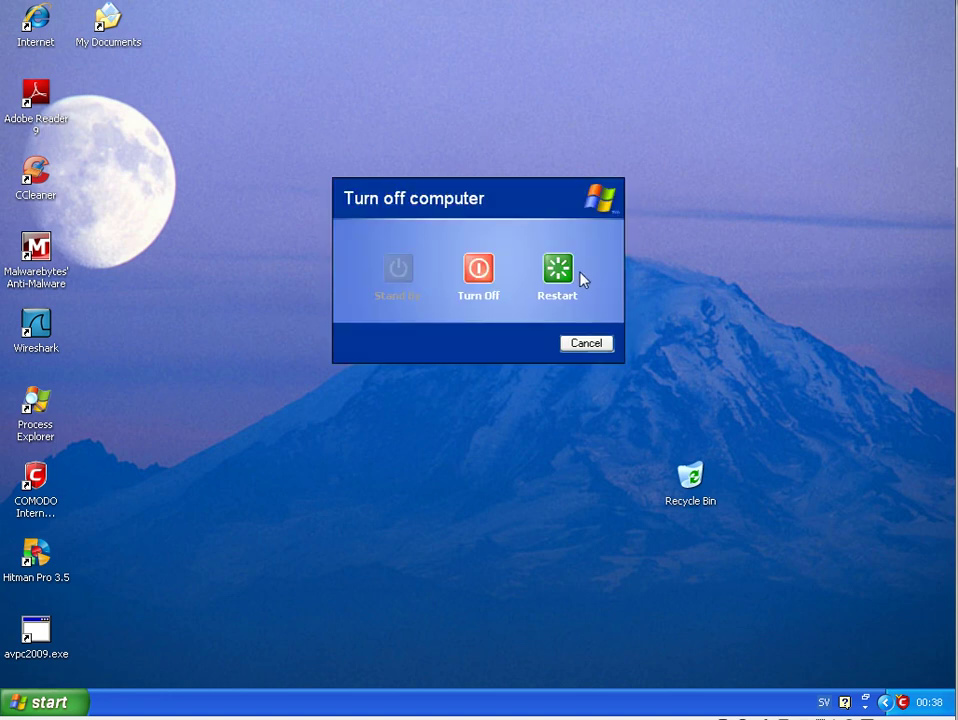
click(558, 271)
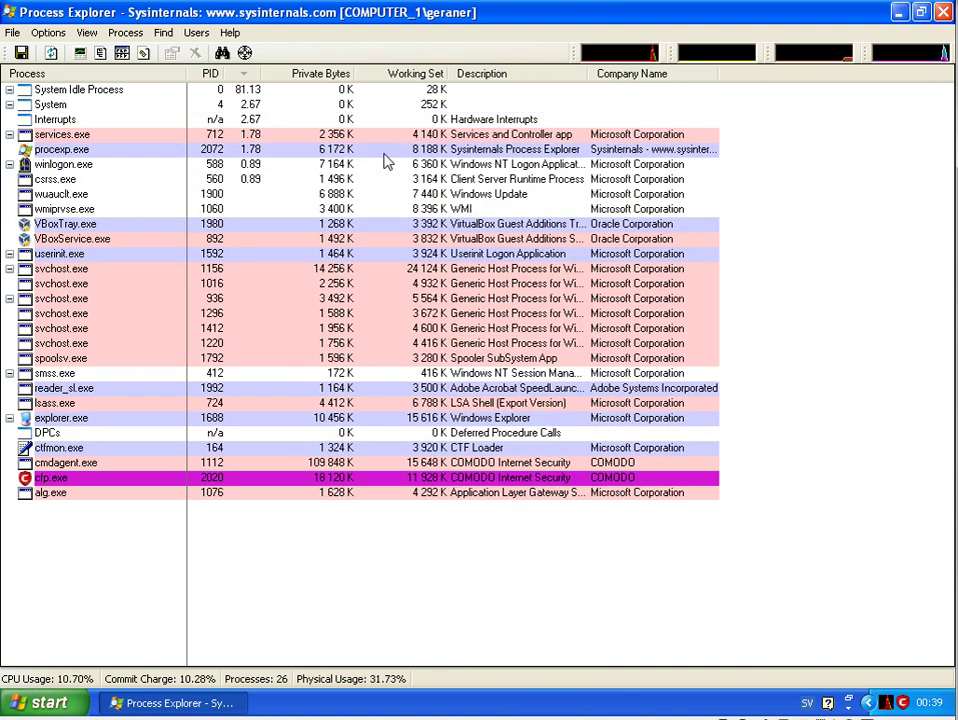
Step: Reopen COMODO after the restart, examine the Defense+ active process list, and return to the Summary page
double_click(901, 703)
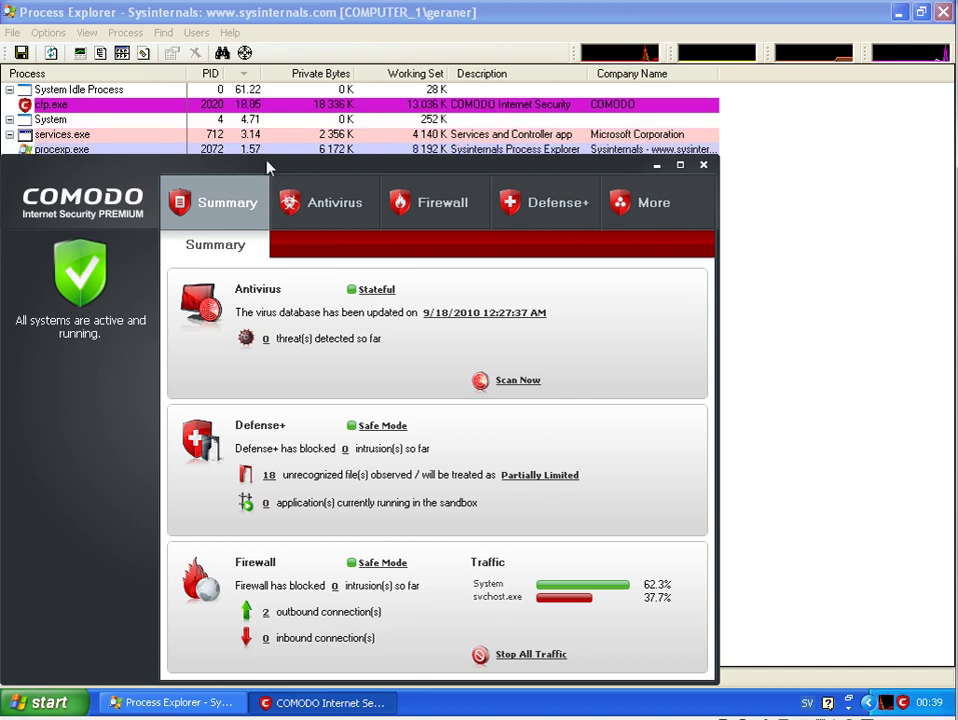
drag(269, 165, 373, 119)
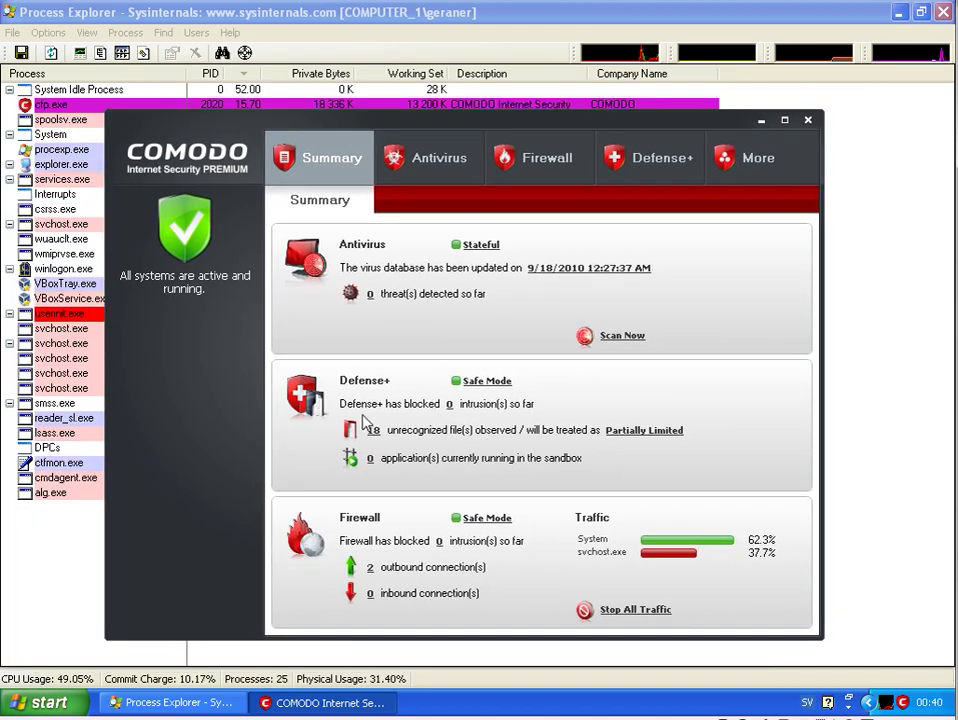
click(727, 164)
click(620, 162)
click(632, 240)
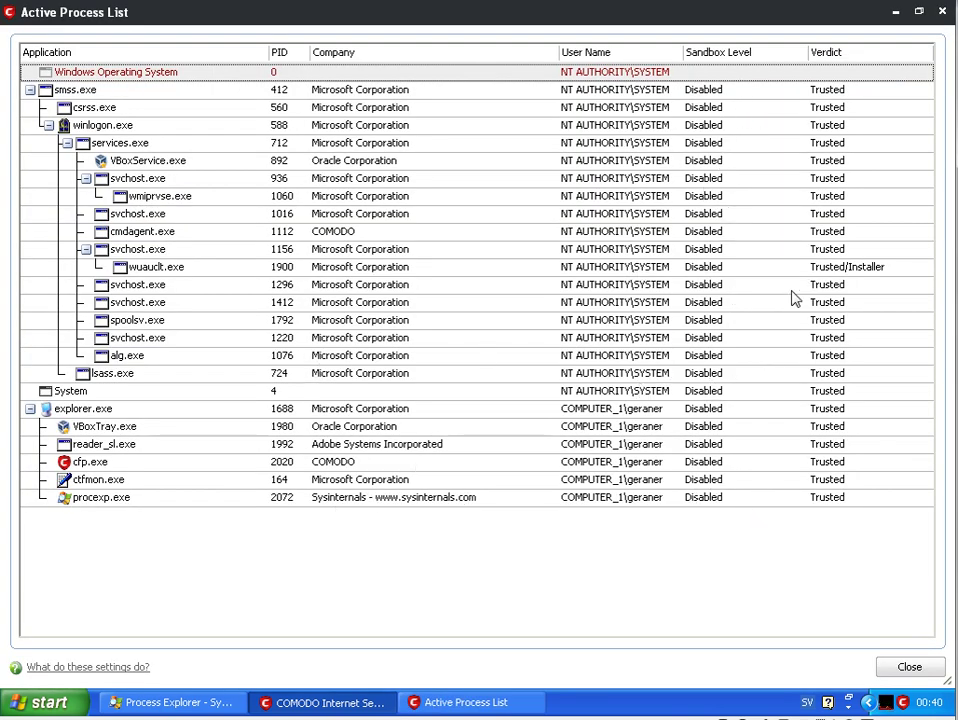
click(895, 667)
click(362, 179)
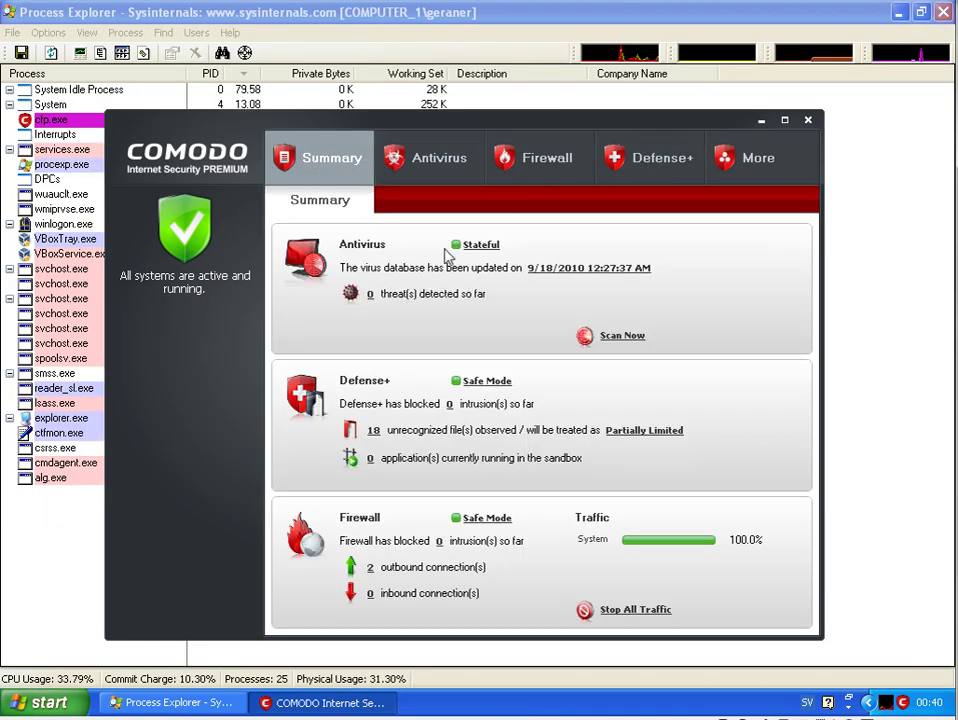
Step: Run a COMODO antivirus scan with the My Computer profile and clean the item flagged by the cloud scanner
click(420, 145)
click(362, 244)
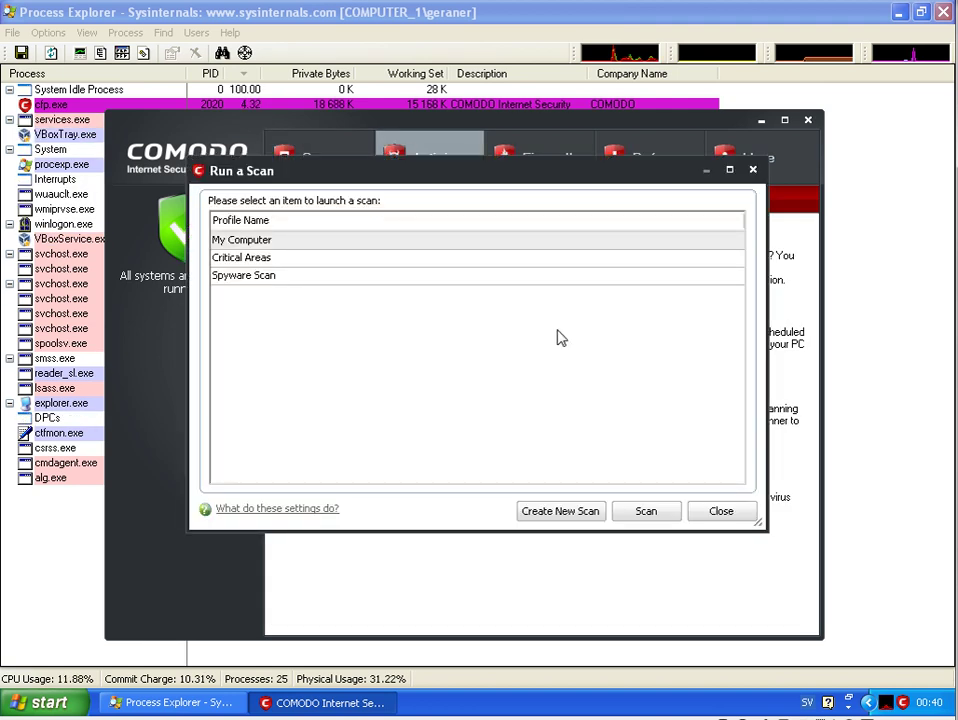
click(647, 516)
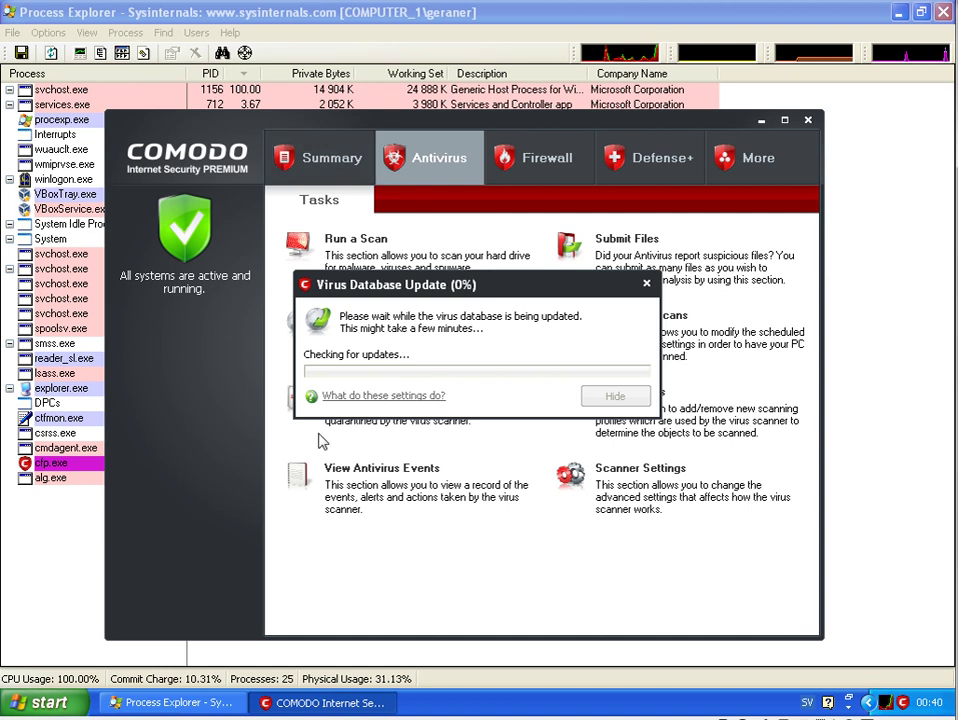
click(645, 285)
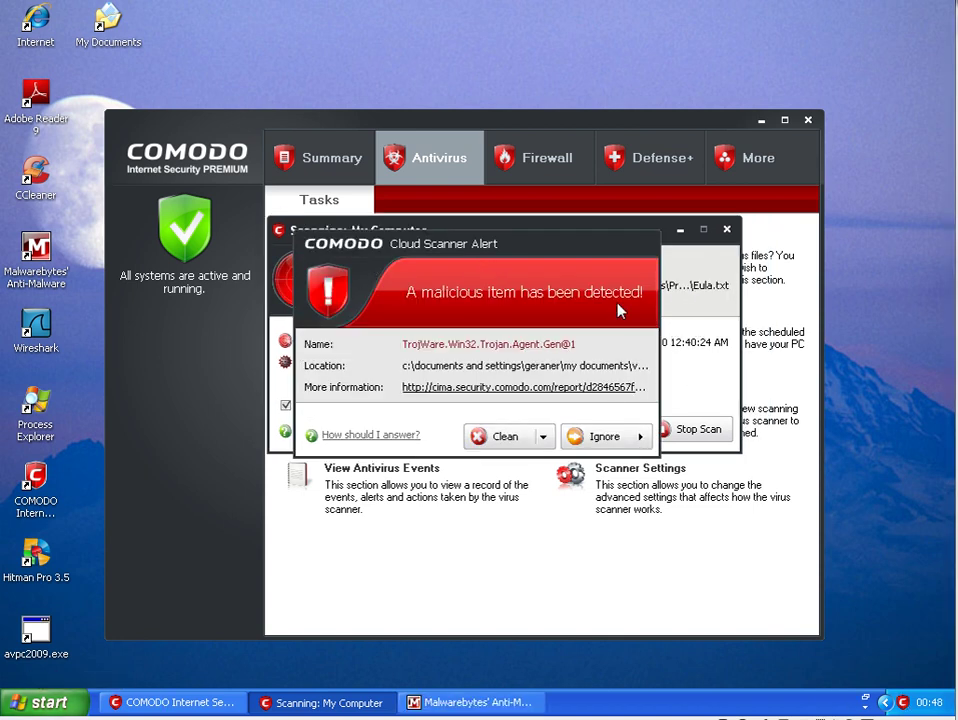
click(497, 437)
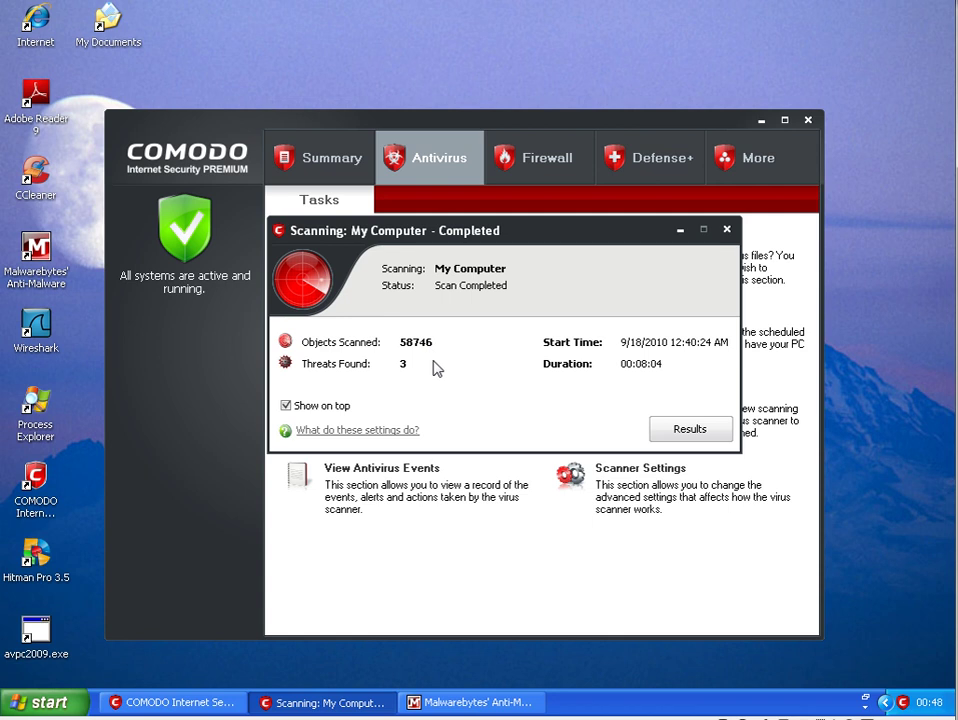
Step: Open the COMODO scan results, clean all the listed threats from the computer, and close COMODO
click(690, 429)
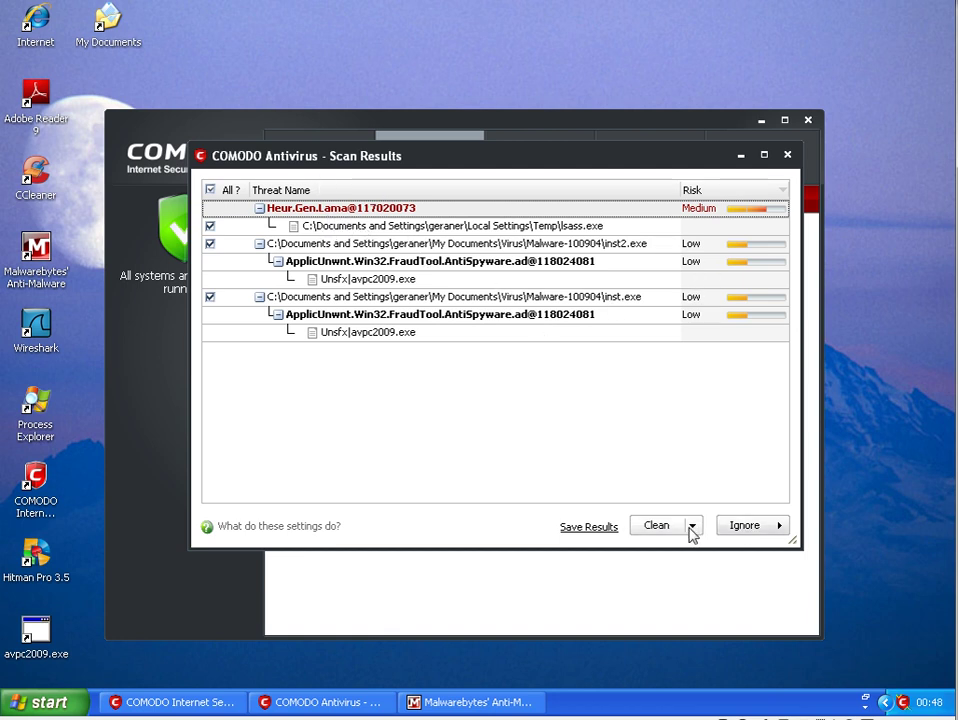
click(657, 527)
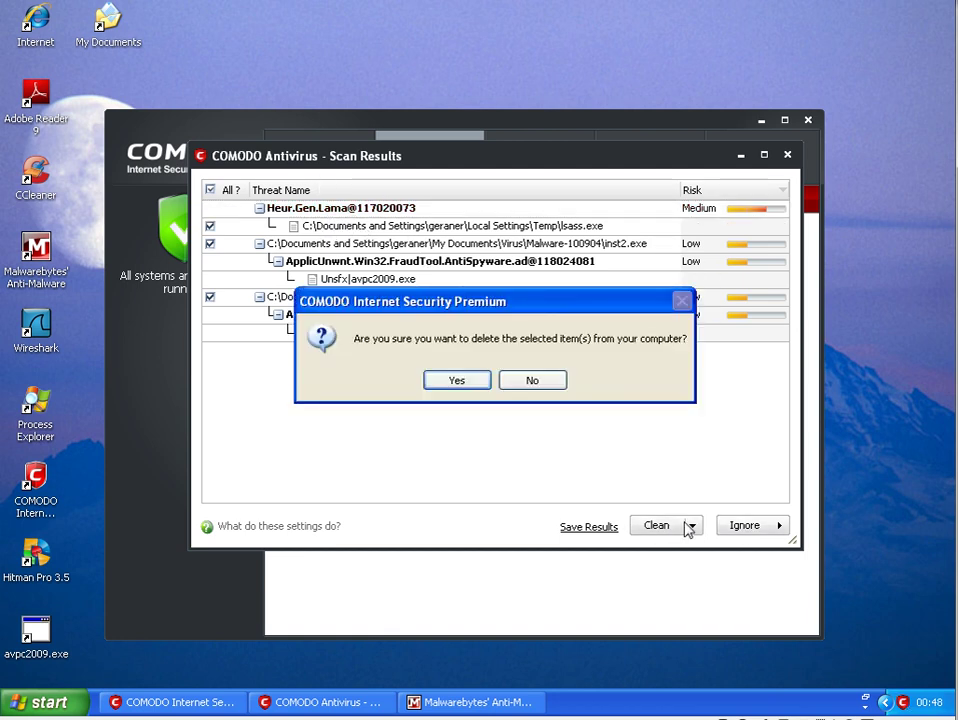
click(457, 384)
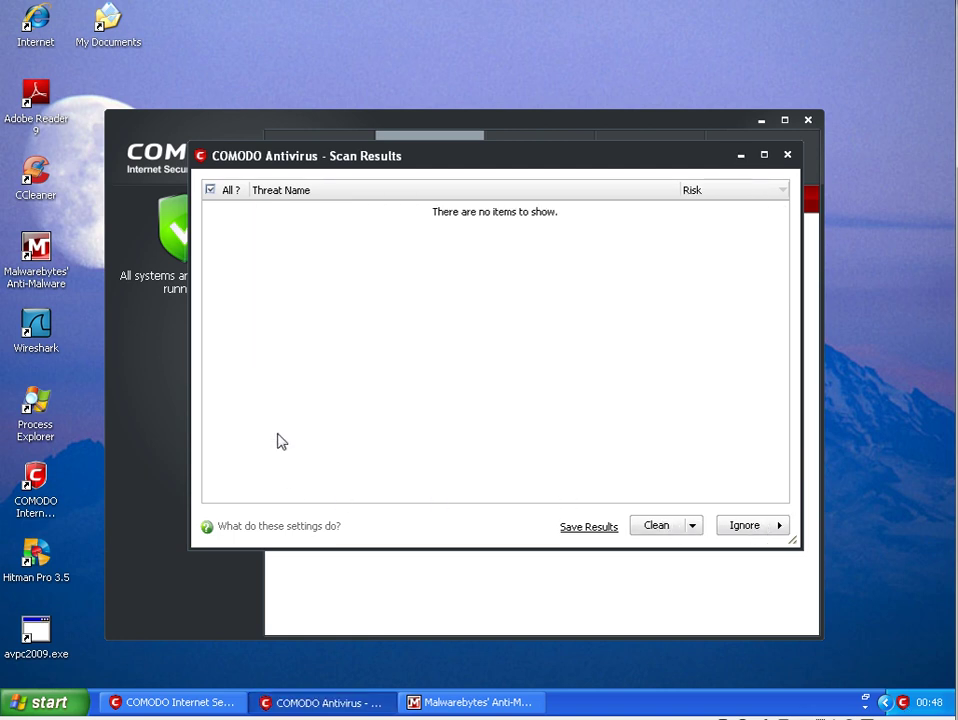
click(787, 154)
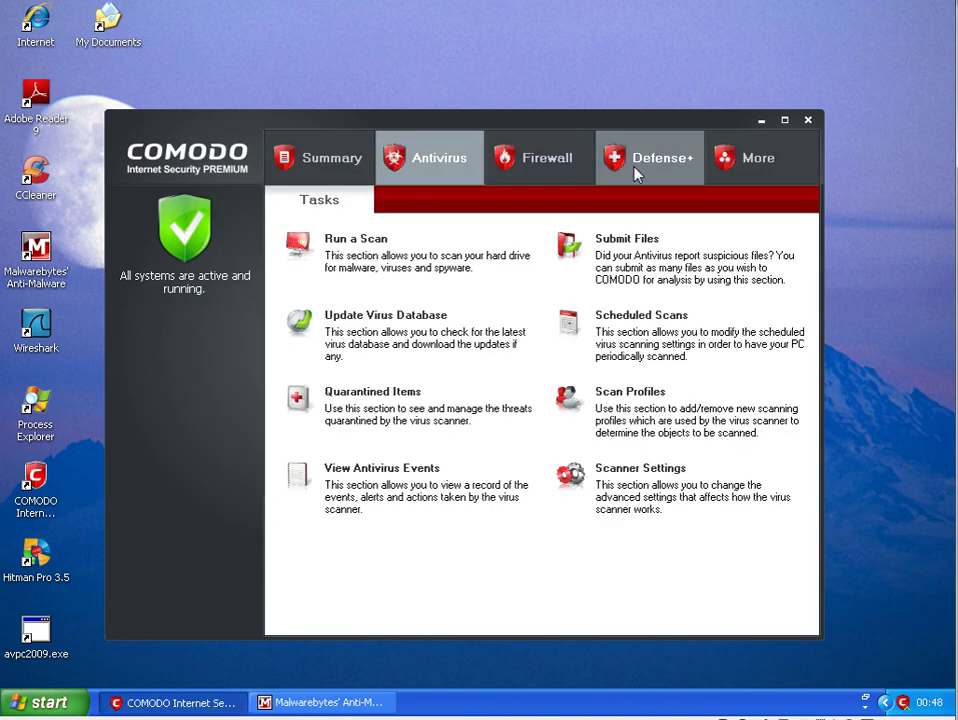
click(808, 121)
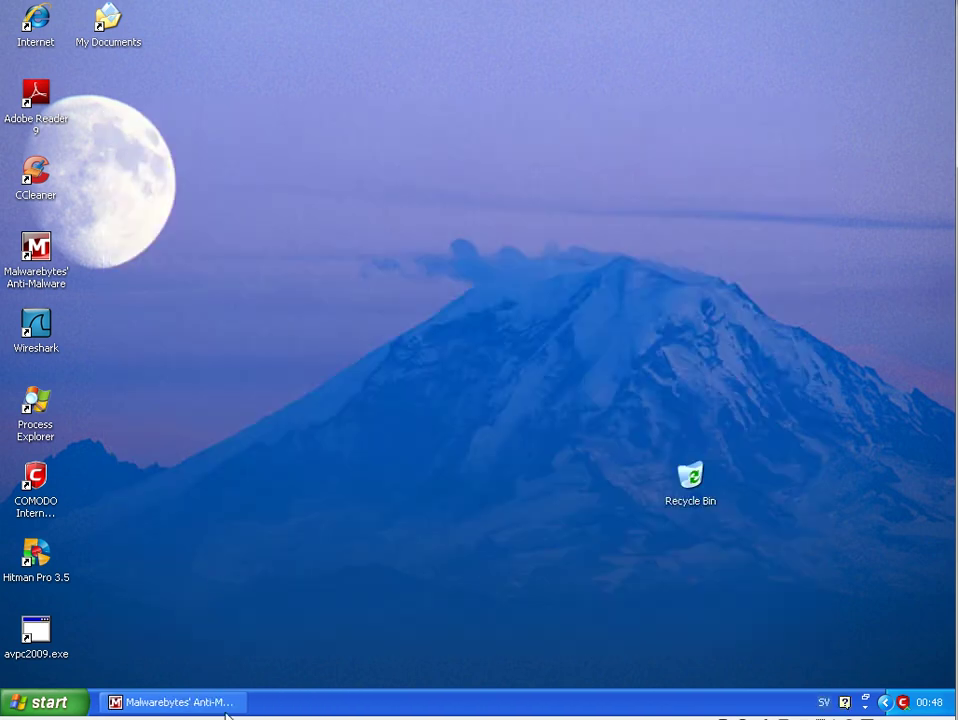
Step: Switch to Malwarebytes' Anti-Malware, run a quick scan, and show the infected objects with the Vendor column widened
click(226, 708)
click(203, 497)
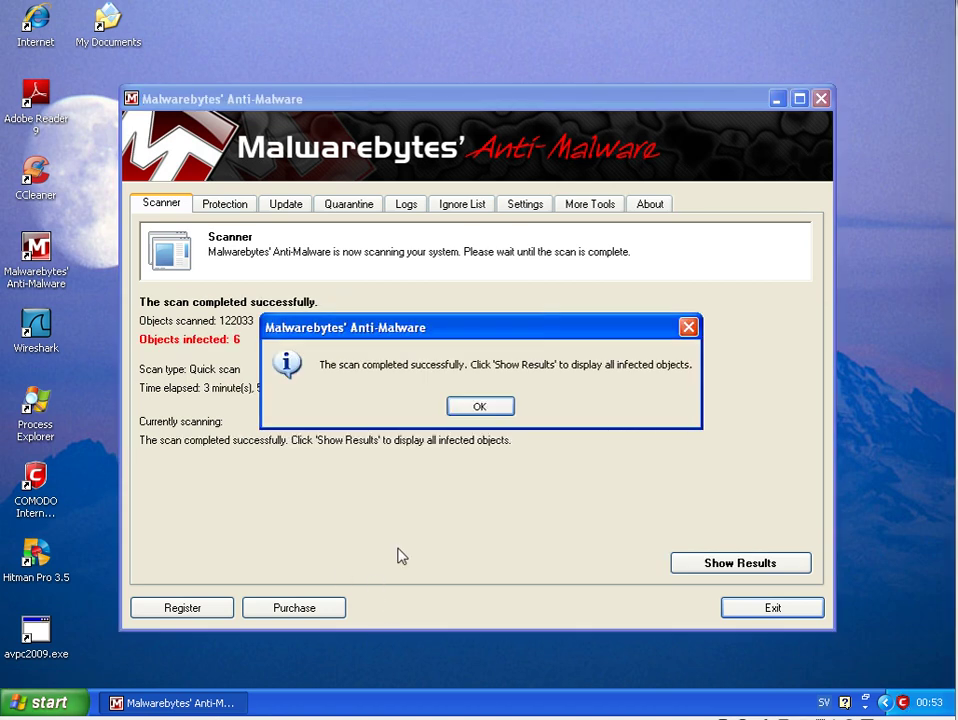
click(483, 406)
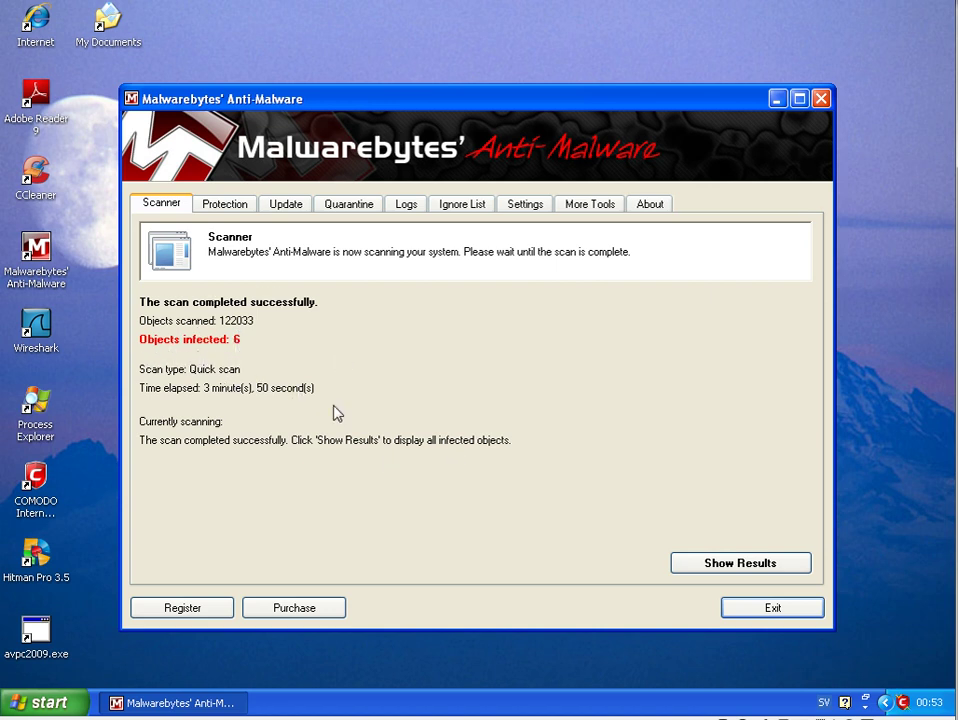
click(742, 567)
drag(270, 298, 331, 310)
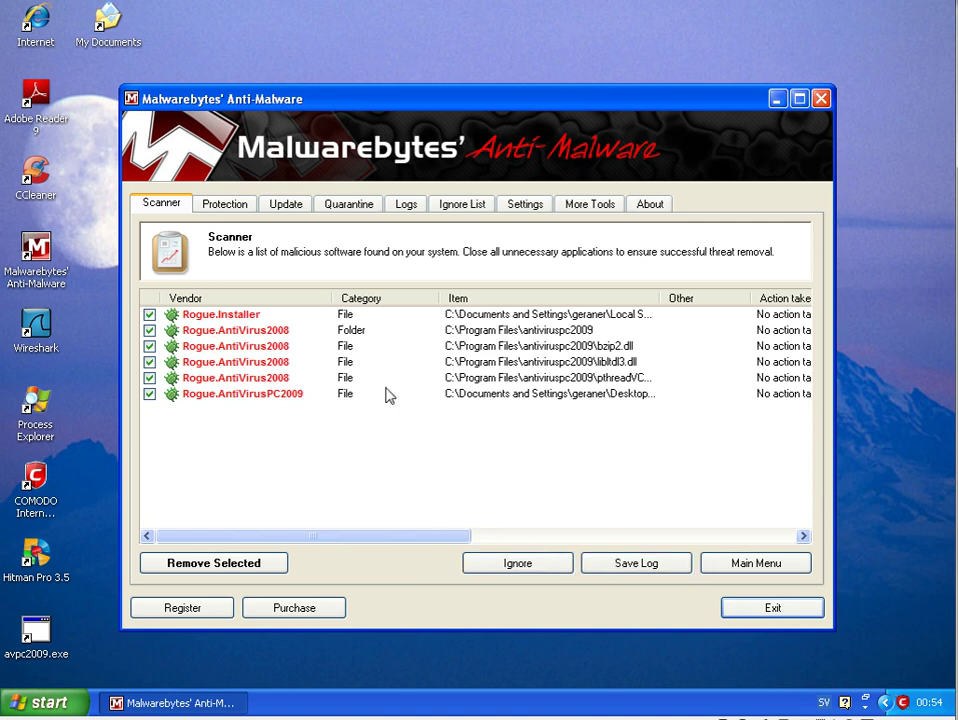
Step: Remove all selected Malwarebytes detections, close the scan log, and exit Malwarebytes' Anti-Malware
click(250, 564)
click(458, 406)
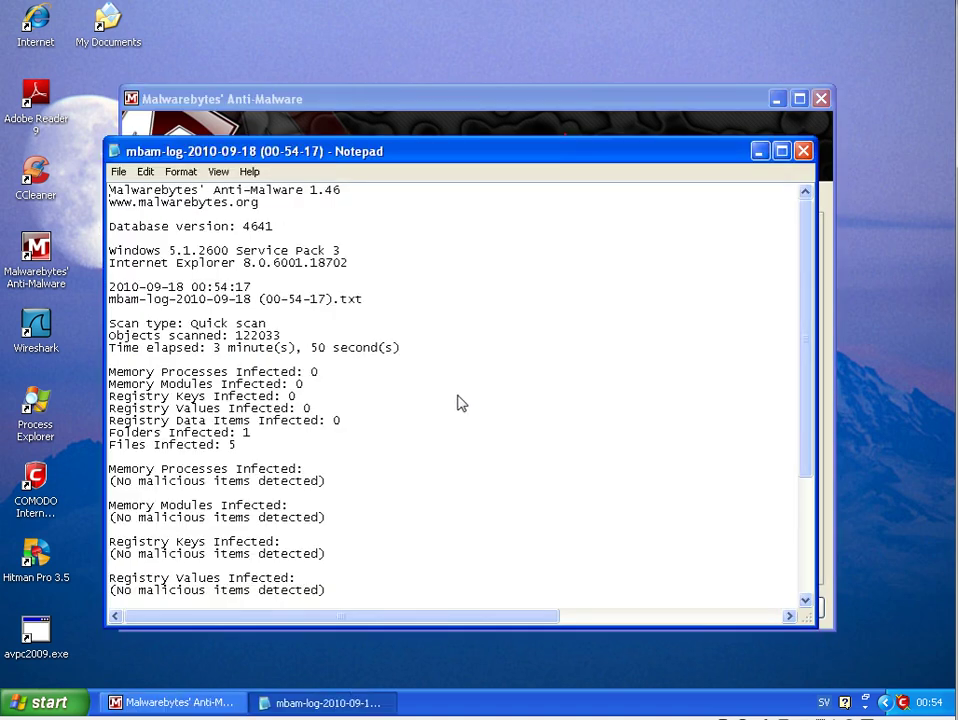
click(803, 151)
click(530, 415)
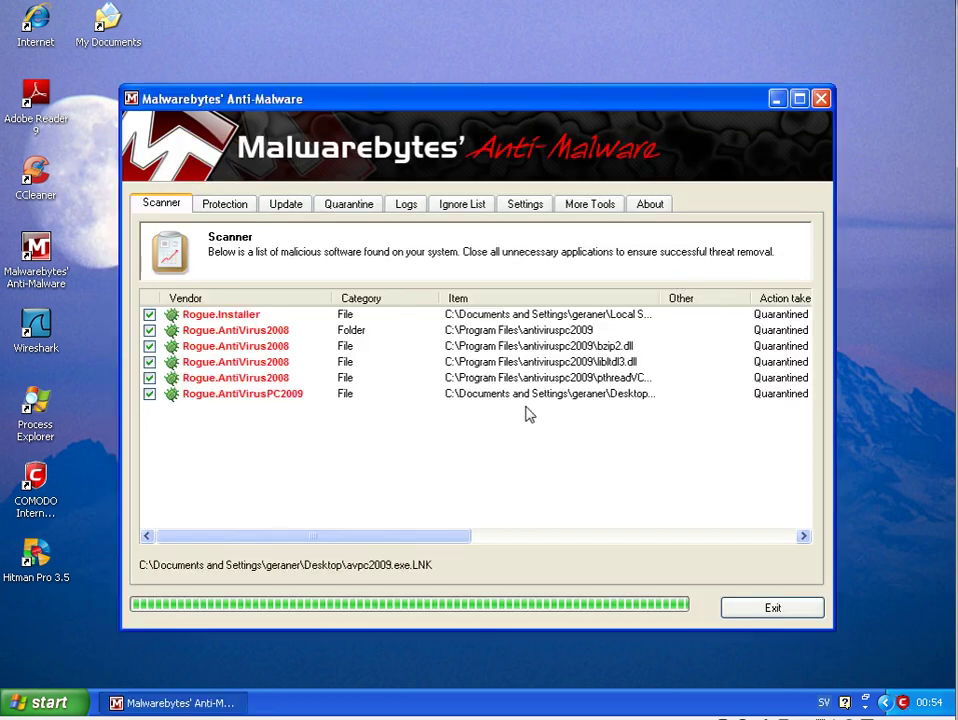
click(773, 609)
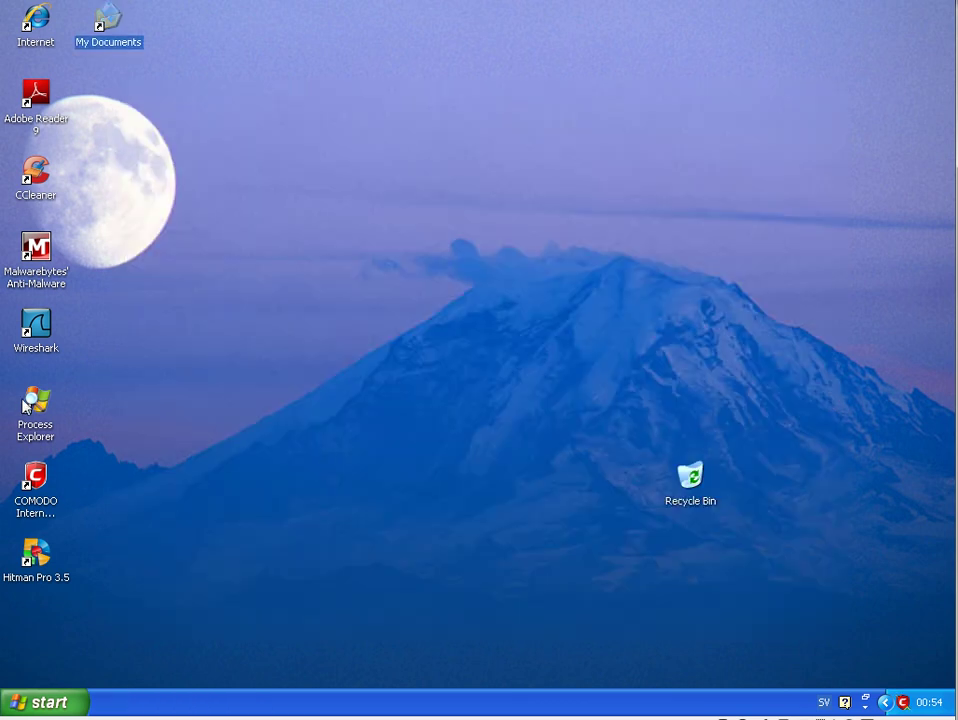
Step: Open Hitman Pro 3.5, scan the computer, and review the full list of identified threats
click(36, 556)
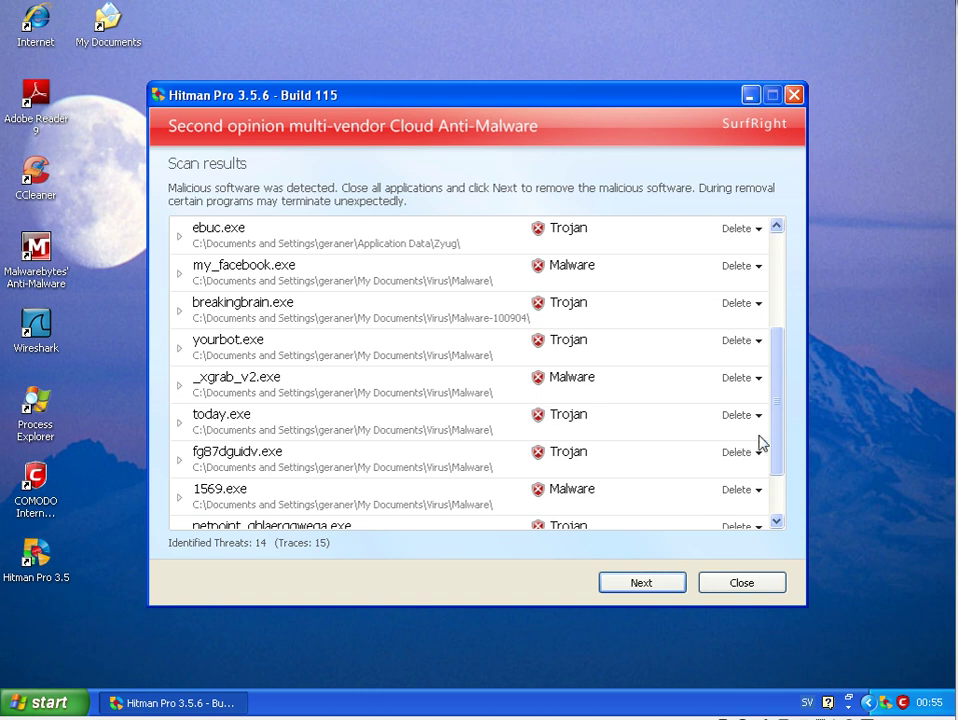
drag(774, 447, 800, 293)
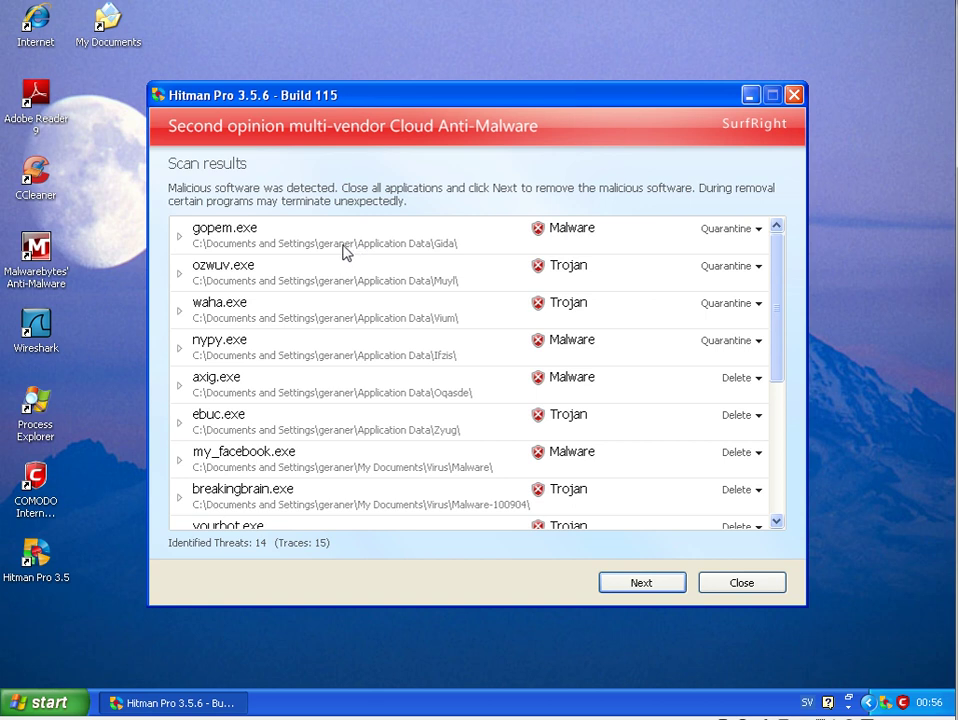
scroll(783, 303, down, 1)
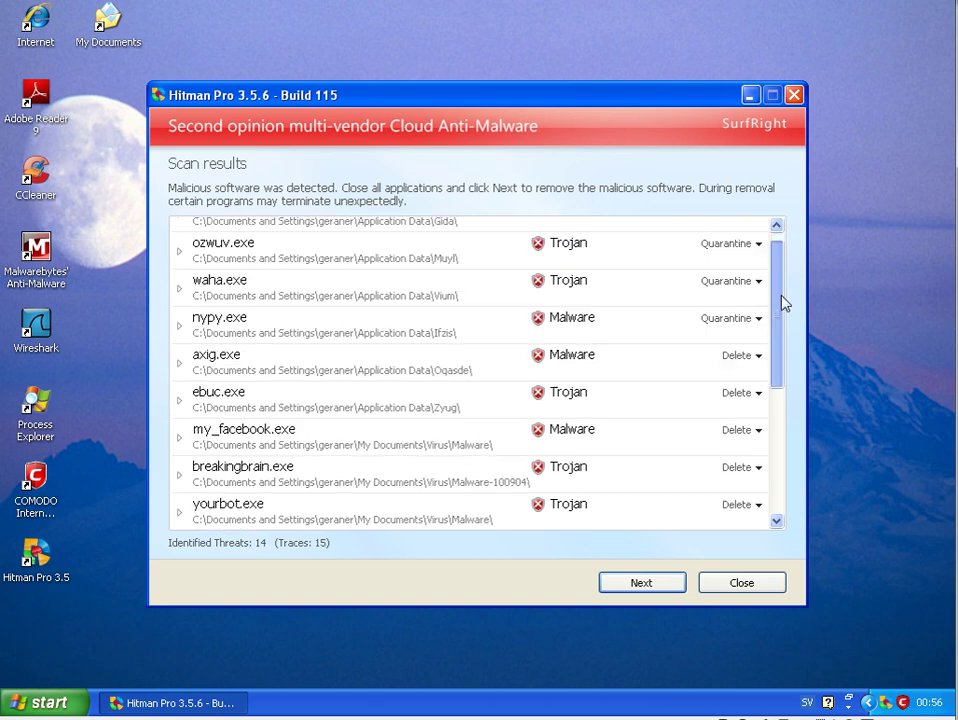
scroll(783, 303, down, 5)
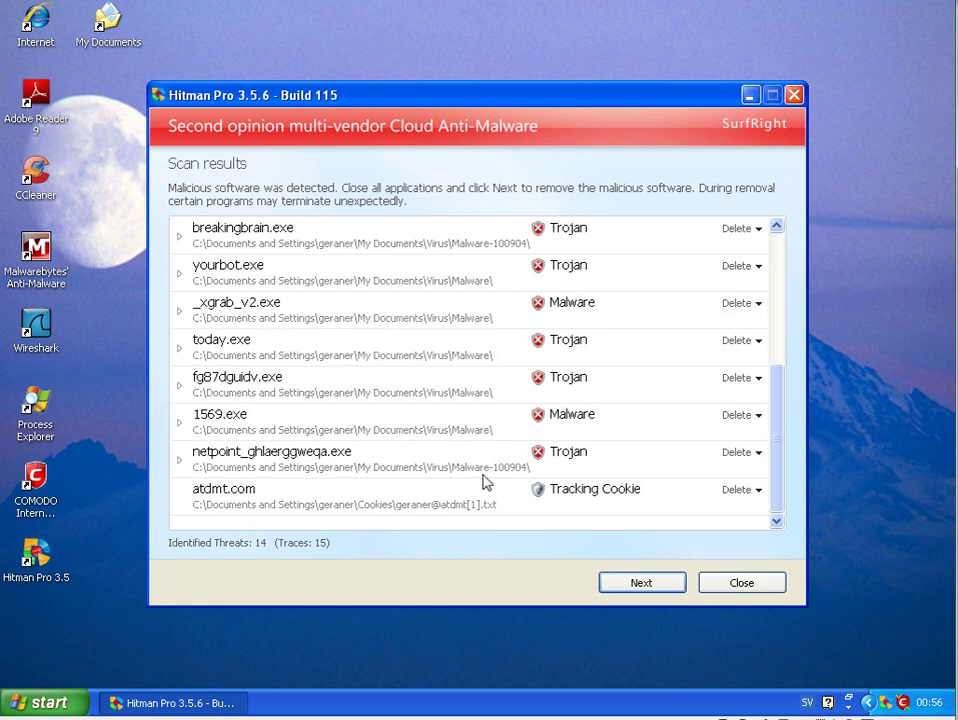
scroll(785, 263, up, 6)
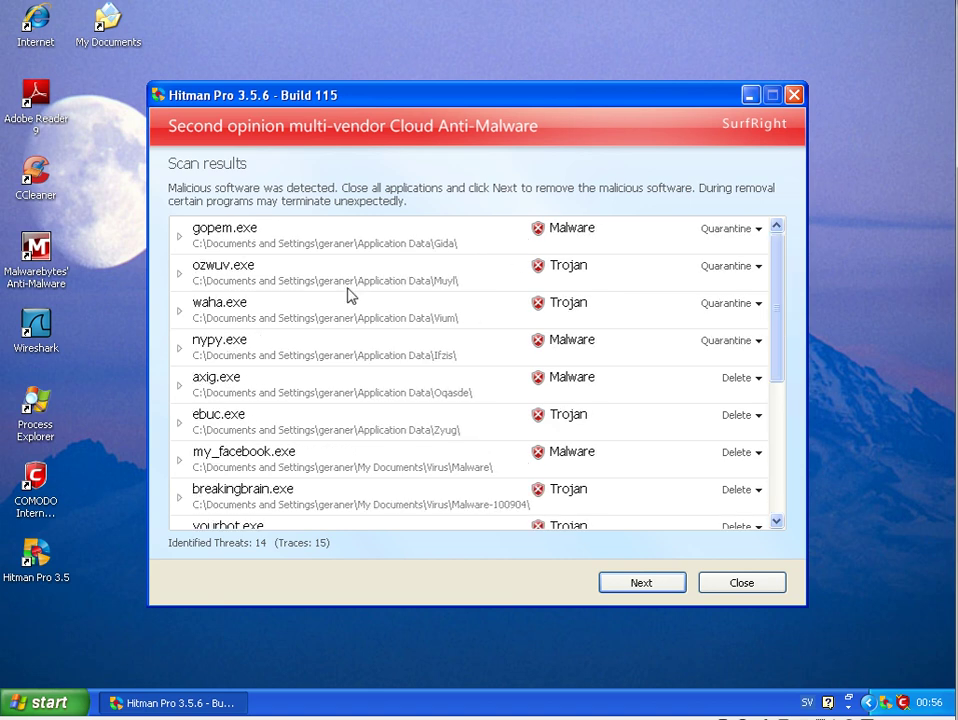
Step: Remove the threats identified by Hitman Pro using their listed quarantine and delete actions, and close the program
click(641, 584)
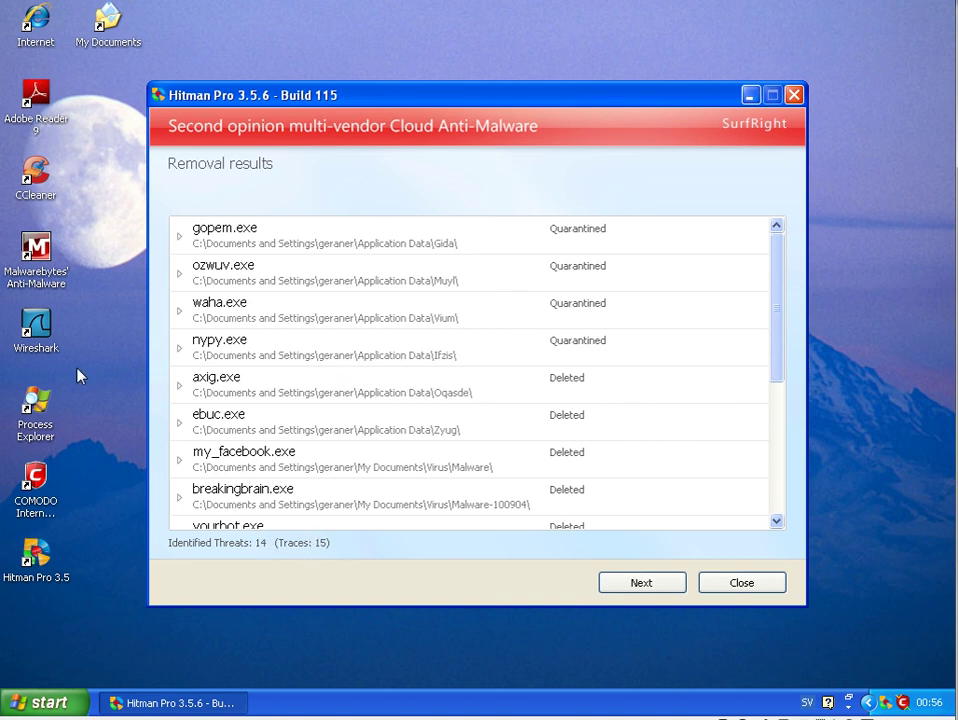
click(650, 590)
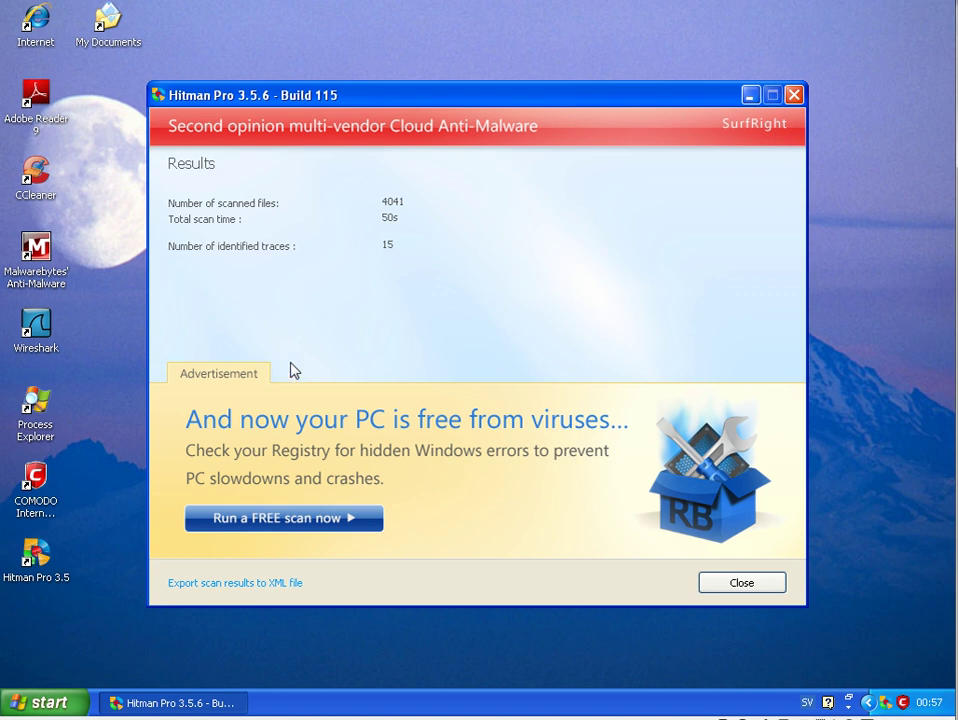
click(750, 583)
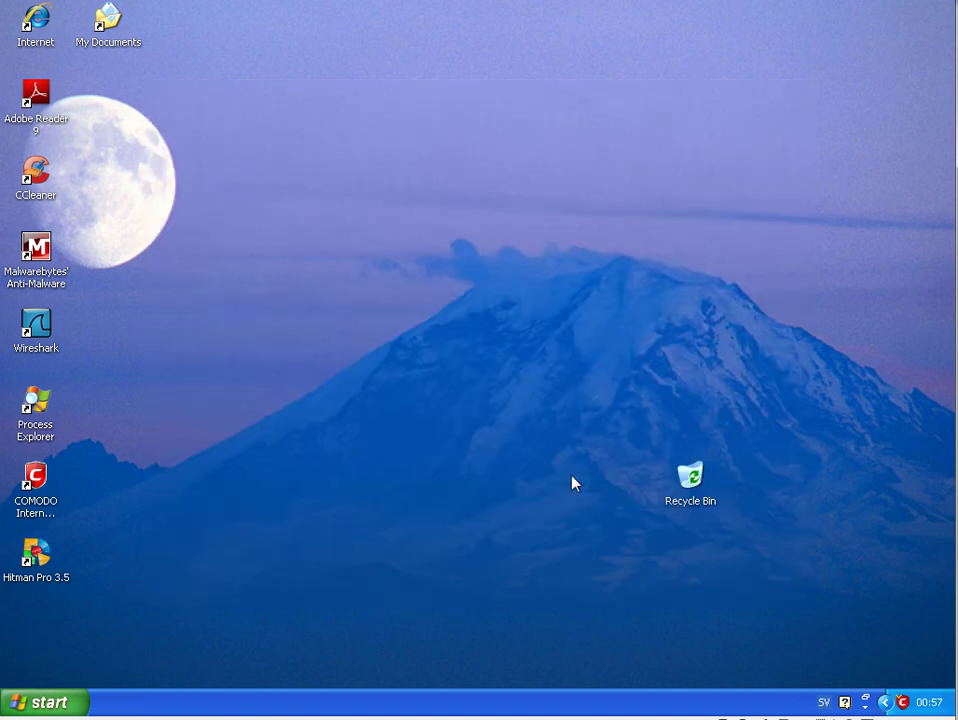